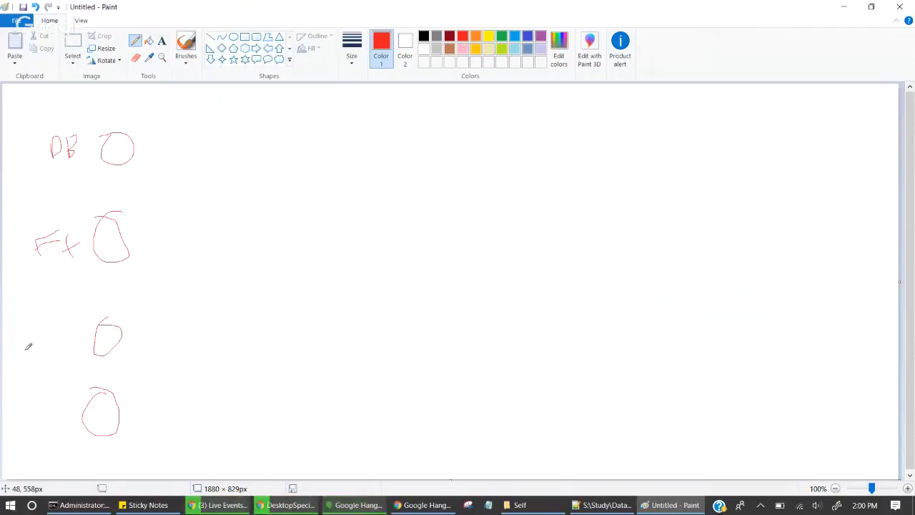
Label the two lower circles No SQL and Net, and add another circle labelled API beside them.
{"action": "left_click_drag", "start_coordinate": [16, 353], "coordinate": [32, 331]}
{"action": "left_click_drag", "start_coordinate": [41, 334], "coordinate": [102, 328]}
{"action": "mouse_move", "coordinate": [12, 408]}
{"action": "left_mouse_down"}
{"action": "mouse_move", "coordinate": [45, 405]}
{"action": "mouse_move", "coordinate": [73, 384]}
{"action": "mouse_move", "coordinate": [84, 400]}
{"action": "left_mouse_up"}
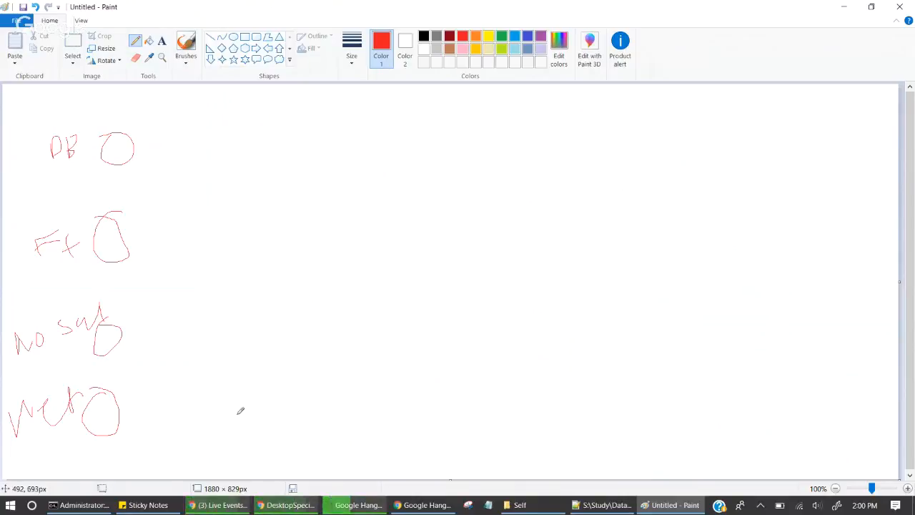
{"action": "left_click_drag", "start_coordinate": [245, 400], "coordinate": [222, 405]}
{"action": "mouse_move", "coordinate": [155, 463]}
{"action": "left_mouse_down"}
{"action": "mouse_move", "coordinate": [159, 432]}
{"action": "mouse_move", "coordinate": [171, 464]}
{"action": "left_mouse_up"}
{"action": "mouse_move", "coordinate": [157, 449]}
{"action": "left_mouse_down"}
{"action": "mouse_move", "coordinate": [170, 442]}
{"action": "mouse_move", "coordinate": [183, 457]}
{"action": "mouse_move", "coordinate": [203, 433]}
{"action": "mouse_move", "coordinate": [211, 456]}
{"action": "left_mouse_up"}
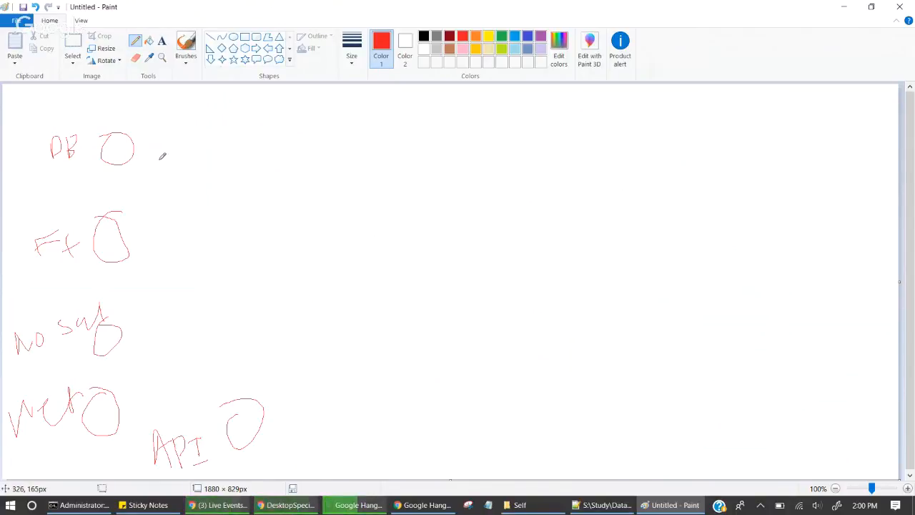
Draw lines from the five source circles converging towards the upper middle of the canvas, ending in a large arrowhead.
{"action": "mouse_move", "coordinate": [134, 149]}
{"action": "left_mouse_down"}
{"action": "mouse_move", "coordinate": [278, 172]}
{"action": "mouse_move", "coordinate": [123, 236]}
{"action": "left_mouse_up"}
{"action": "left_click_drag", "start_coordinate": [122, 331], "coordinate": [253, 208]}
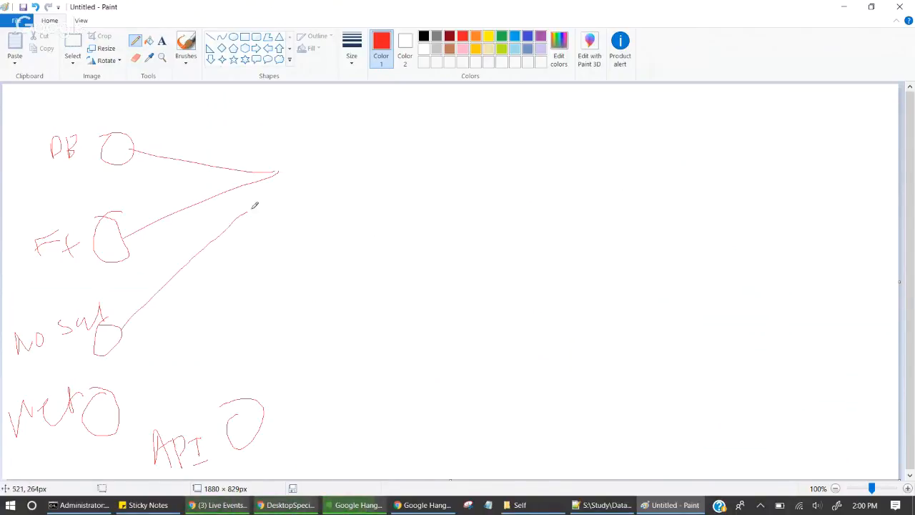
{"action": "left_click_drag", "start_coordinate": [114, 404], "coordinate": [291, 205]}
{"action": "left_click_drag", "start_coordinate": [250, 399], "coordinate": [300, 226]}
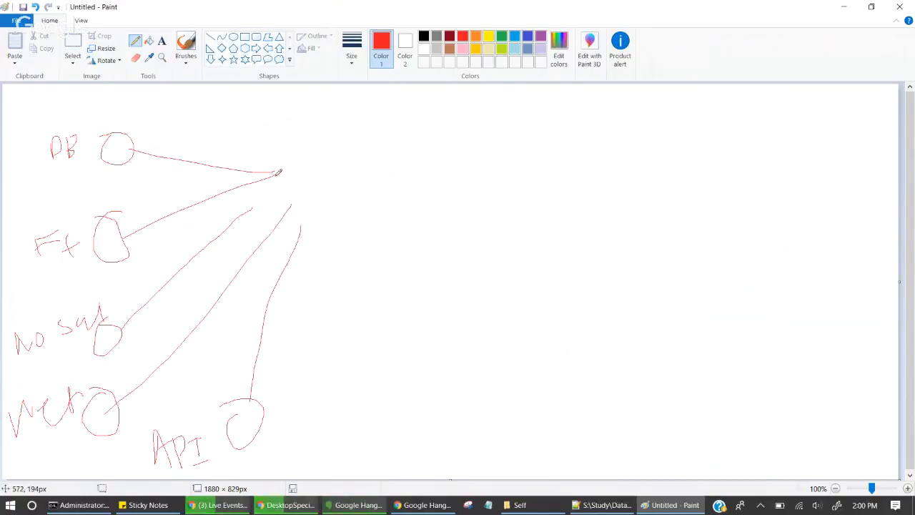
{"action": "mouse_move", "coordinate": [265, 157]}
{"action": "left_mouse_down"}
{"action": "mouse_move", "coordinate": [322, 172]}
{"action": "mouse_move", "coordinate": [303, 262]}
{"action": "left_mouse_up"}
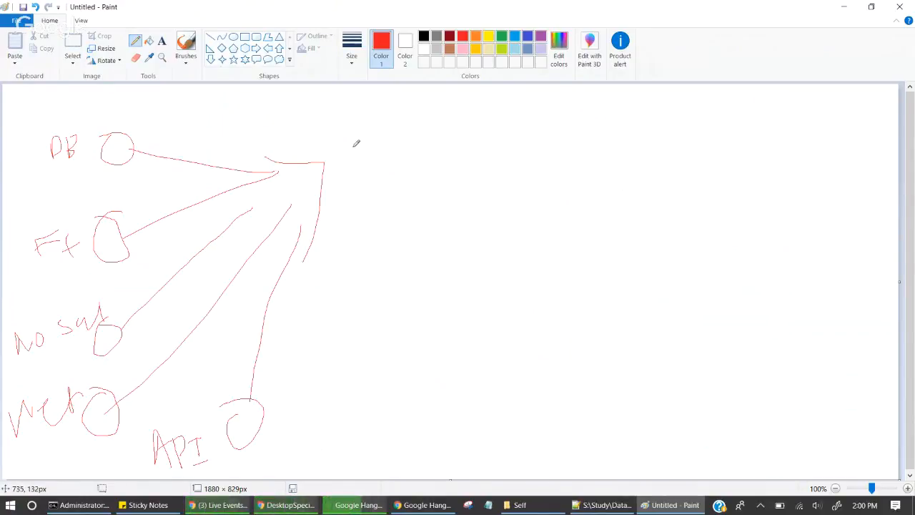
Draw a large cylinder beside the arrowhead of the source lines, with an oval top, two sides and an oval base.
{"action": "mouse_move", "coordinate": [351, 135]}
{"action": "left_mouse_down"}
{"action": "mouse_move", "coordinate": [400, 112]}
{"action": "mouse_move", "coordinate": [349, 138]}
{"action": "mouse_move", "coordinate": [339, 294]}
{"action": "left_mouse_up"}
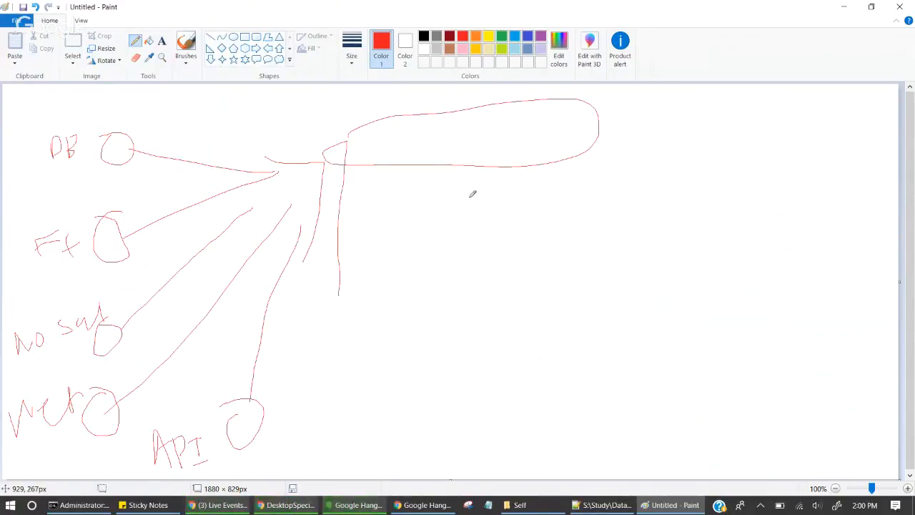
{"action": "left_click_drag", "start_coordinate": [598, 123], "coordinate": [605, 269]}
{"action": "mouse_move", "coordinate": [340, 295]}
{"action": "left_mouse_down"}
{"action": "mouse_move", "coordinate": [622, 290]}
{"action": "mouse_move", "coordinate": [425, 259]}
{"action": "mouse_move", "coordinate": [449, 314]}
{"action": "left_mouse_up"}
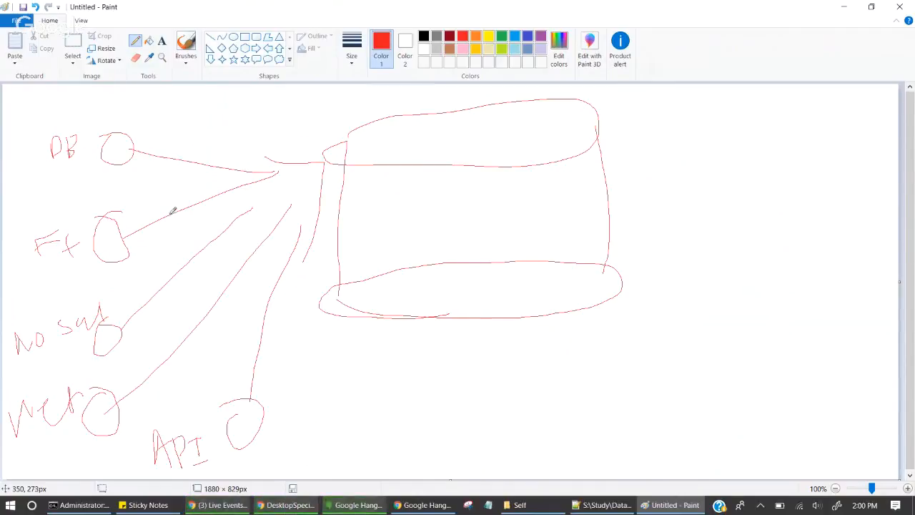
Write DWH below the cylinder and SCD next to the incoming arrowhead.
{"action": "left_click_drag", "start_coordinate": [402, 344], "coordinate": [401, 383]}
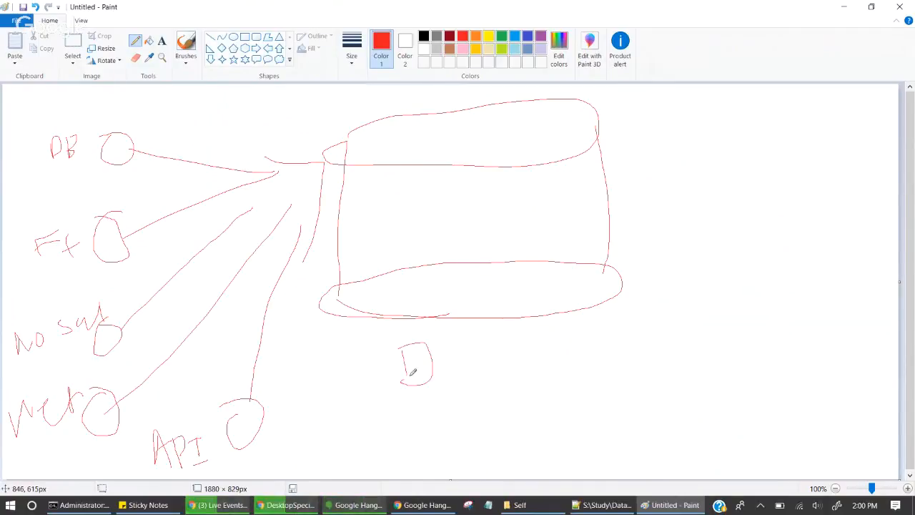
{"action": "mouse_move", "coordinate": [446, 348]}
{"action": "left_mouse_down"}
{"action": "mouse_move", "coordinate": [458, 361]}
{"action": "mouse_move", "coordinate": [472, 345]}
{"action": "mouse_move", "coordinate": [489, 370]}
{"action": "mouse_move", "coordinate": [499, 346]}
{"action": "mouse_move", "coordinate": [501, 375]}
{"action": "left_mouse_up"}
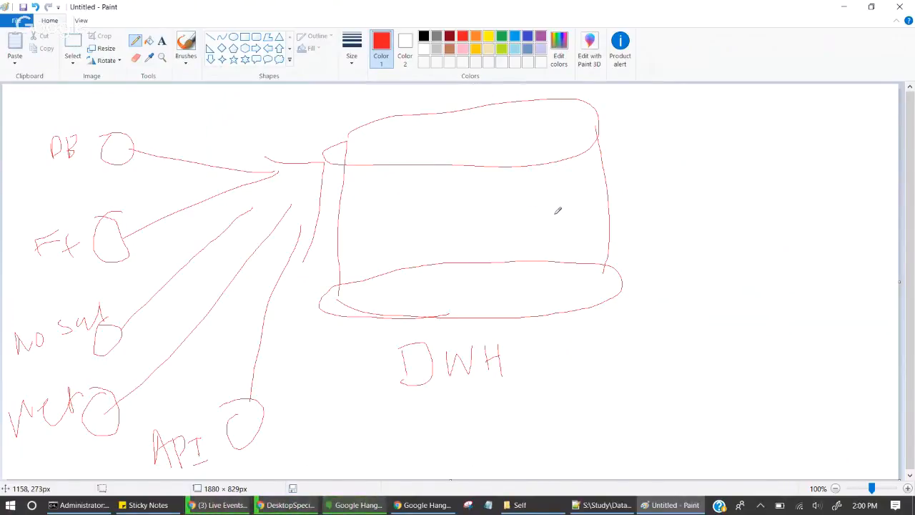
{"action": "left_click_drag", "start_coordinate": [288, 243], "coordinate": [273, 274]}
{"action": "mouse_move", "coordinate": [296, 247]}
{"action": "left_mouse_down"}
{"action": "mouse_move", "coordinate": [312, 259]}
{"action": "mouse_move", "coordinate": [321, 231]}
{"action": "mouse_move", "coordinate": [319, 252]}
{"action": "left_mouse_up"}
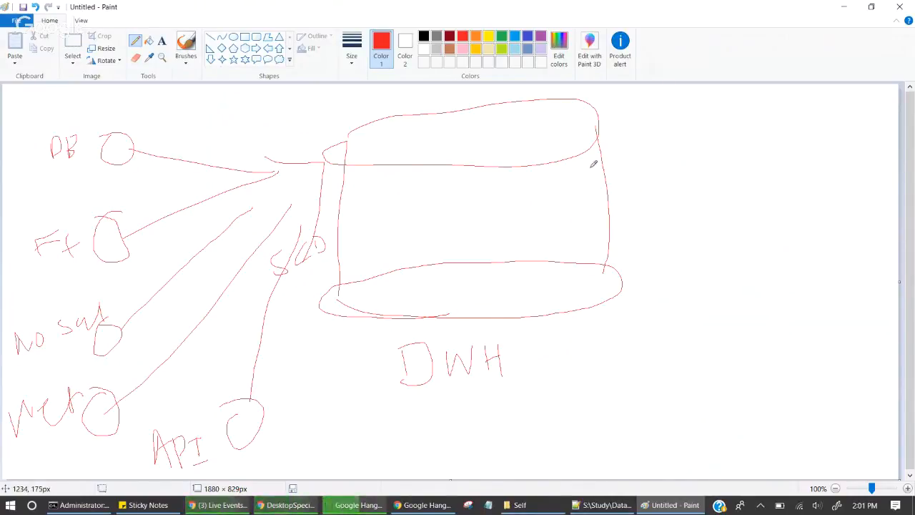
Draw an outgoing arrow from the cylinder's upper side and label it API.
{"action": "mouse_move", "coordinate": [583, 161]}
{"action": "left_mouse_down"}
{"action": "mouse_move", "coordinate": [666, 122]}
{"action": "mouse_move", "coordinate": [670, 133]}
{"action": "left_mouse_up"}
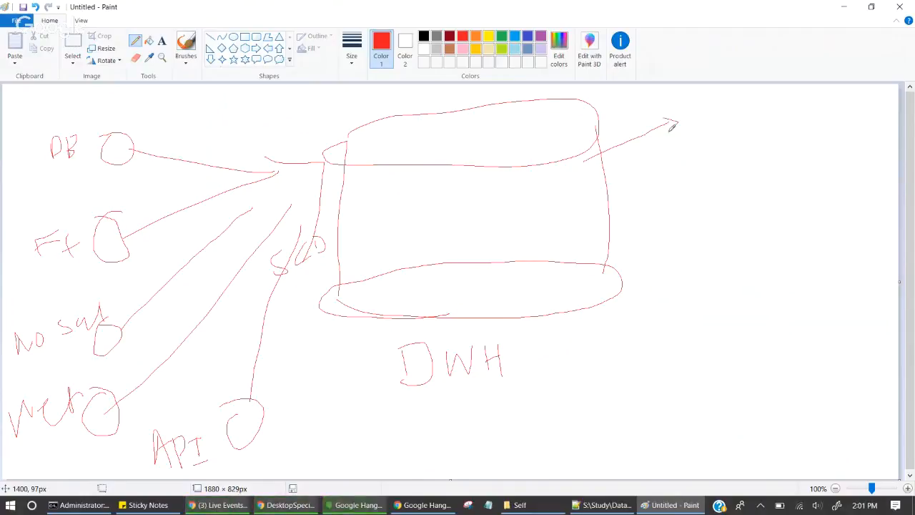
{"action": "mouse_move", "coordinate": [616, 124]}
{"action": "left_mouse_down"}
{"action": "mouse_move", "coordinate": [623, 100]}
{"action": "mouse_move", "coordinate": [632, 123]}
{"action": "left_mouse_up"}
{"action": "left_click_drag", "start_coordinate": [619, 115], "coordinate": [649, 123]}
{"action": "mouse_move", "coordinate": [643, 98]}
{"action": "left_mouse_down"}
{"action": "mouse_move", "coordinate": [648, 111]}
{"action": "mouse_move", "coordinate": [682, 114]}
{"action": "mouse_move", "coordinate": [697, 89]}
{"action": "left_mouse_up"}
{"action": "left_click_drag", "start_coordinate": [673, 123], "coordinate": [702, 115]}
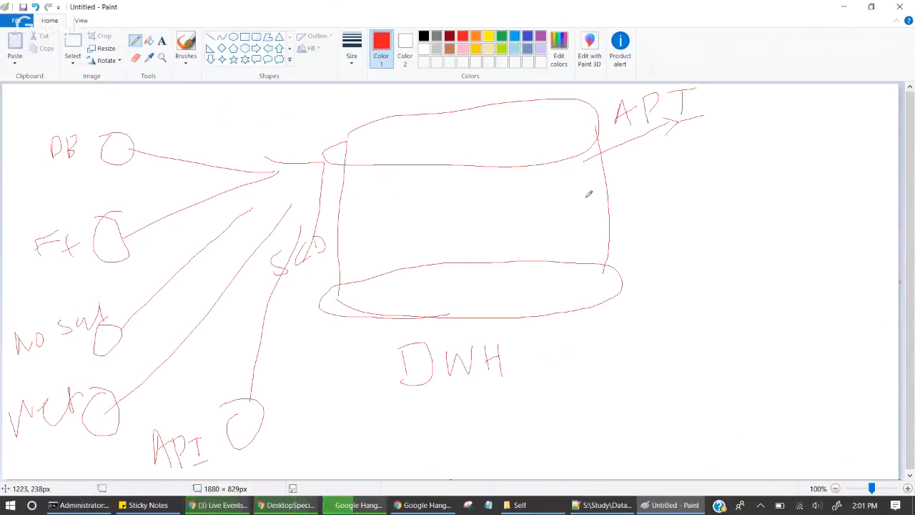
Draw a second outgoing arrow from the middle of the cylinder and label it VDB.
{"action": "mouse_move", "coordinate": [586, 197]}
{"action": "left_mouse_down"}
{"action": "mouse_move", "coordinate": [716, 181]}
{"action": "mouse_move", "coordinate": [710, 200]}
{"action": "left_mouse_up"}
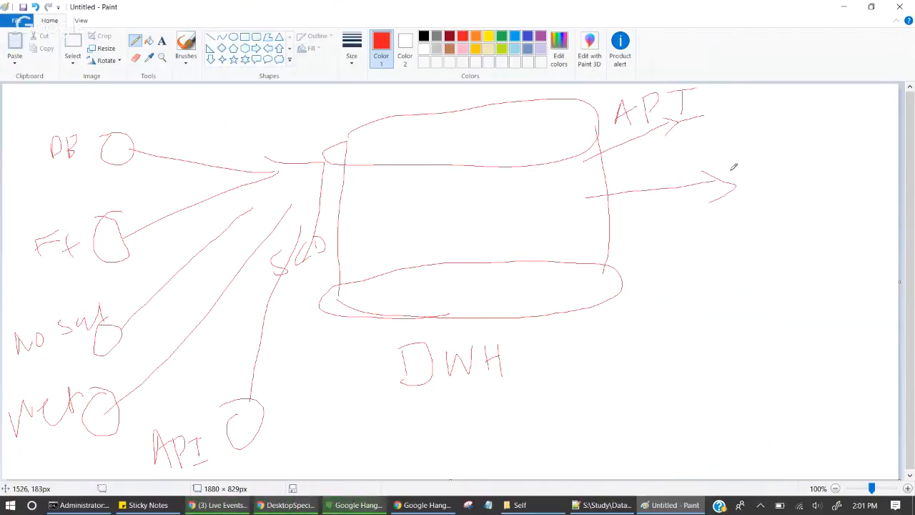
{"action": "left_click_drag", "start_coordinate": [718, 141], "coordinate": [736, 155]}
{"action": "left_click_drag", "start_coordinate": [757, 123], "coordinate": [755, 155]}
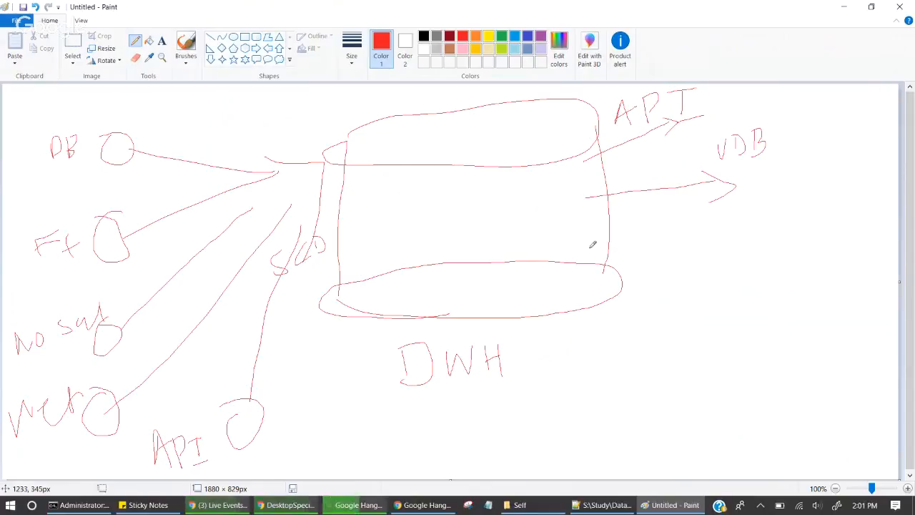
Draw a third outgoing arrow labelled BI/R, with a curved arrow leading to it from VDB.
{"action": "mouse_move", "coordinate": [586, 246]}
{"action": "left_mouse_down"}
{"action": "mouse_move", "coordinate": [699, 278]}
{"action": "mouse_move", "coordinate": [690, 305]}
{"action": "left_mouse_up"}
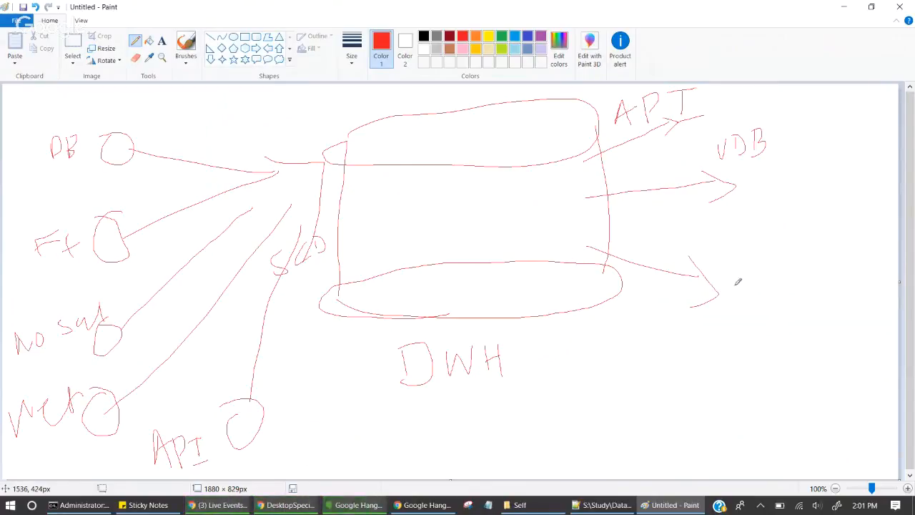
{"action": "mouse_move", "coordinate": [756, 182]}
{"action": "left_mouse_down"}
{"action": "mouse_move", "coordinate": [713, 270]}
{"action": "mouse_move", "coordinate": [740, 303]}
{"action": "left_mouse_up"}
{"action": "mouse_move", "coordinate": [764, 272]}
{"action": "left_mouse_down"}
{"action": "mouse_move", "coordinate": [763, 321]}
{"action": "mouse_move", "coordinate": [815, 315]}
{"action": "left_mouse_up"}
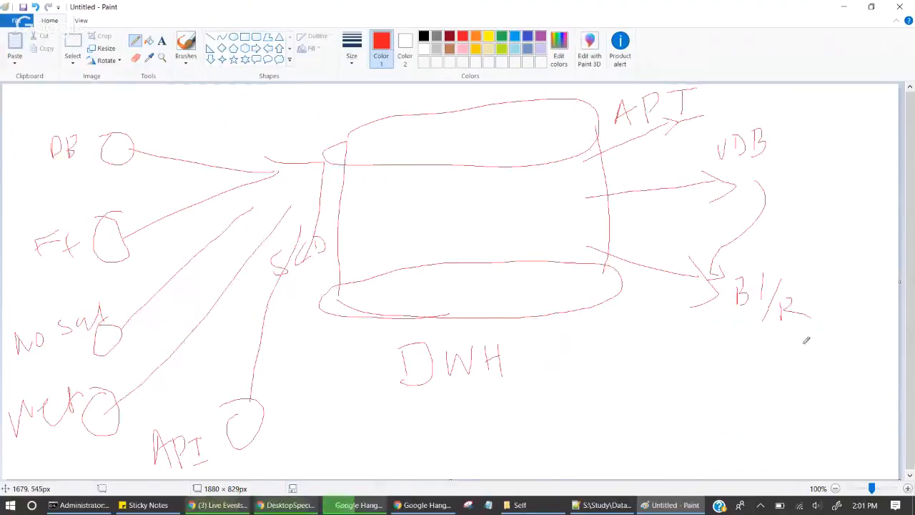
Draw a circle with a vertical stem under BI/R and add a tick mark beside VDB.
{"action": "left_click_drag", "start_coordinate": [833, 342], "coordinate": [785, 430]}
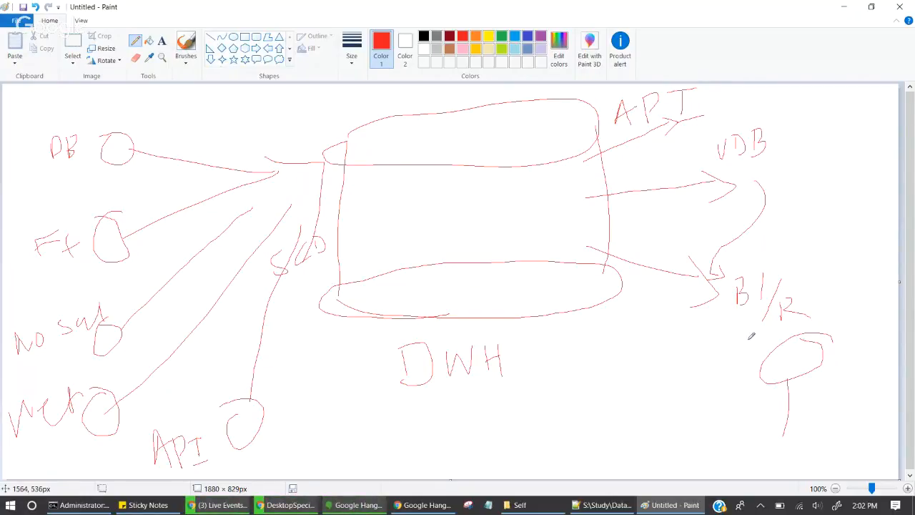
{"action": "left_click_drag", "start_coordinate": [773, 126], "coordinate": [812, 100]}
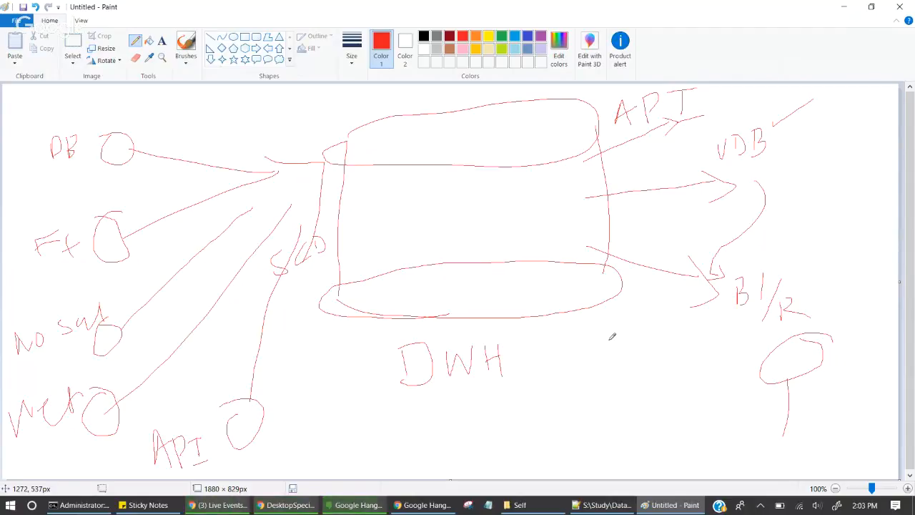
Switch to the Desktop Specialist exam guide in Chrome and highlight the objectives on saving data connections and creating a live connection.
{"action": "left_click", "coordinate": [290, 510]}
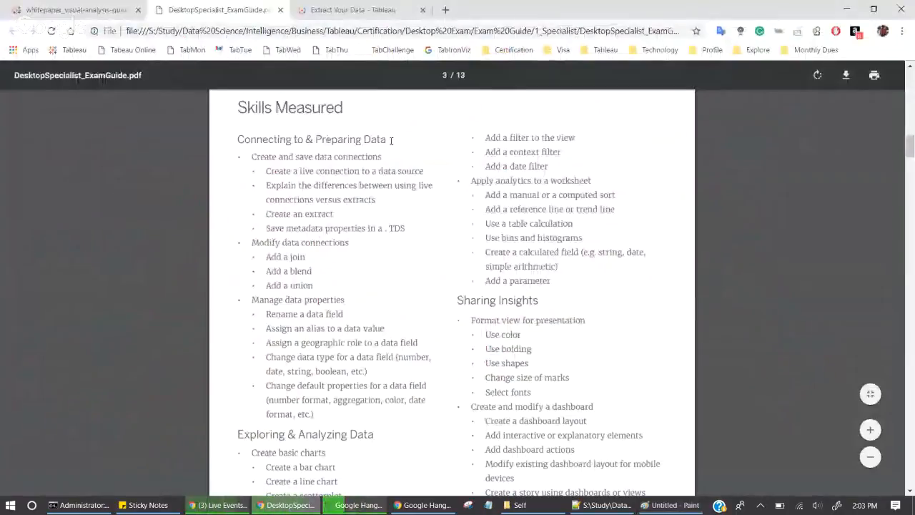
{"action": "left_click_drag", "start_coordinate": [262, 161], "coordinate": [387, 155]}
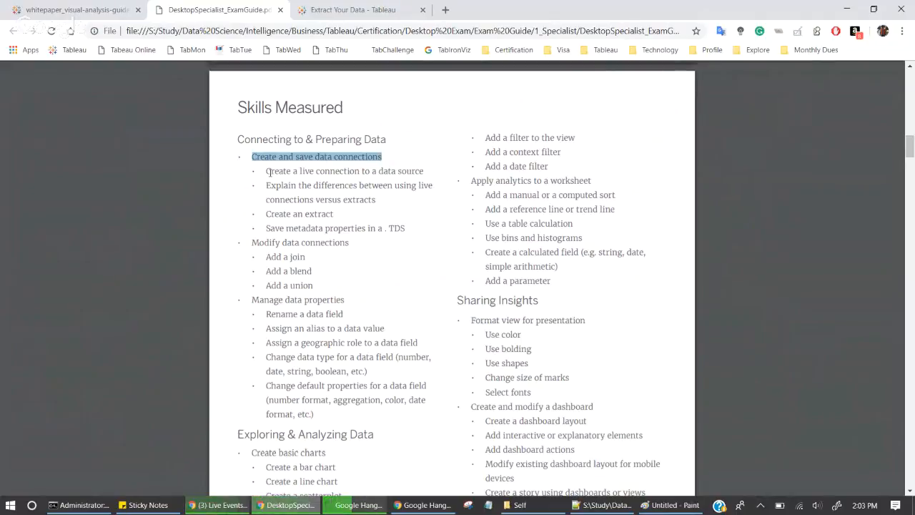
{"action": "left_click_drag", "start_coordinate": [266, 172], "coordinate": [425, 173]}
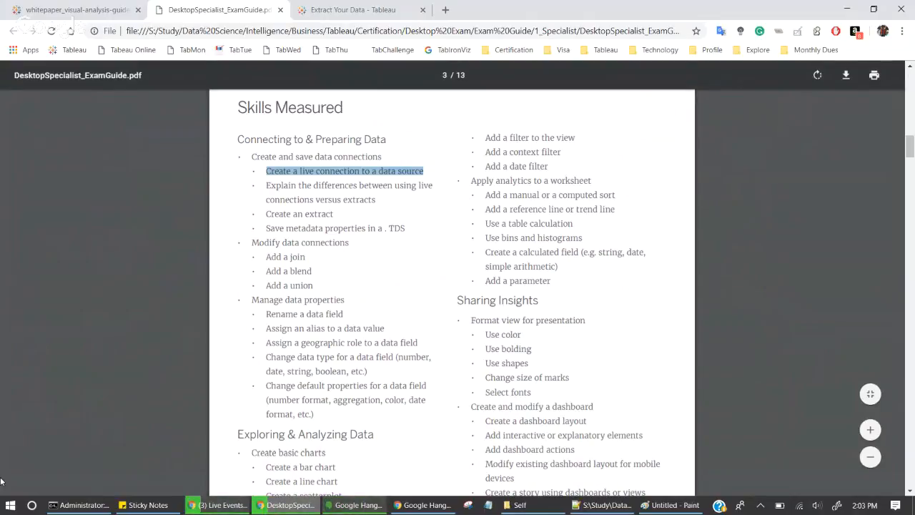
Launch Tableau 2019.1, shrink the exam guide window to half the screen, and bring Tableau up beside it.
{"action": "left_click", "coordinate": [12, 506]}
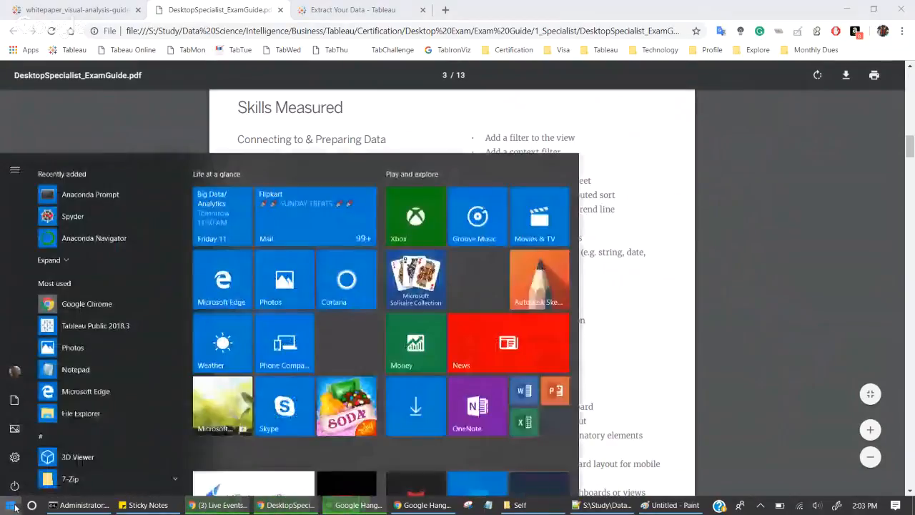
{"action": "type", "text": "tableau"}
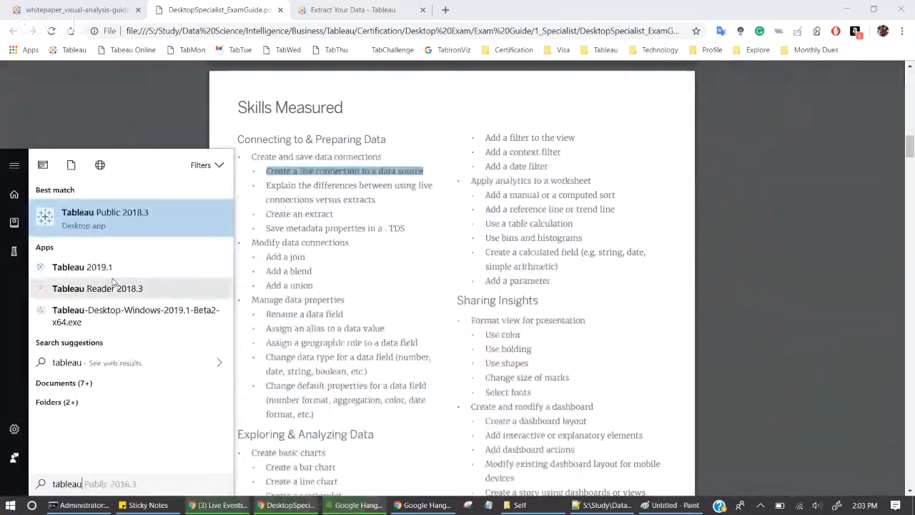
{"action": "left_click", "coordinate": [112, 270]}
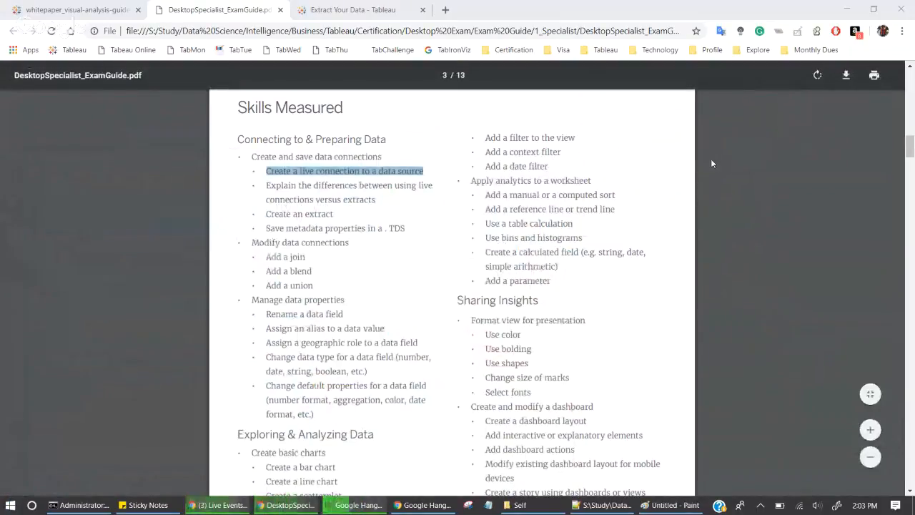
{"action": "left_click", "coordinate": [876, 9]}
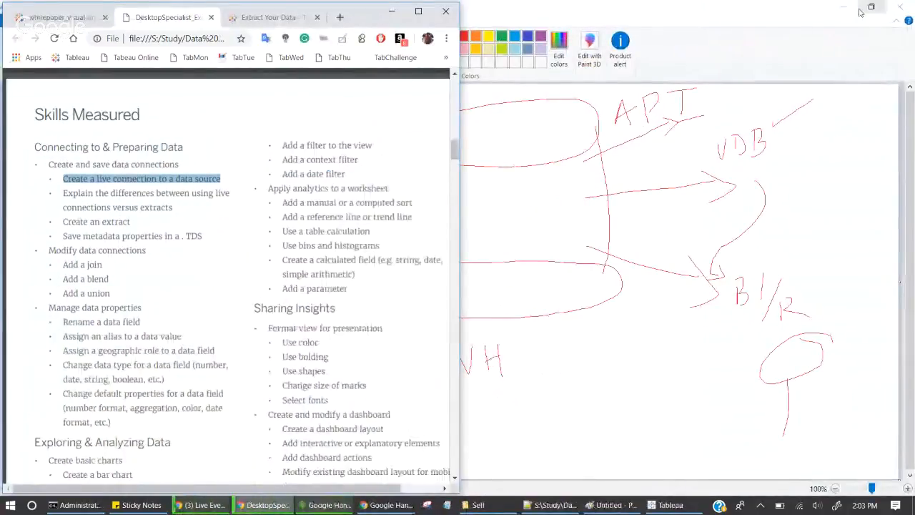
{"action": "left_click", "coordinate": [672, 505]}
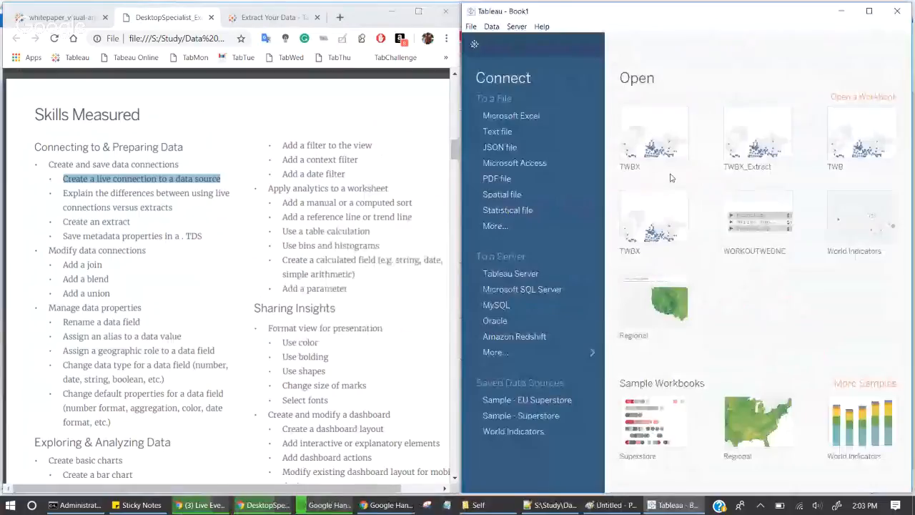
Connect to the Global Superstore Excel workbook and add its Orders sheet to the data source.
{"action": "left_click", "coordinate": [806, 291]}
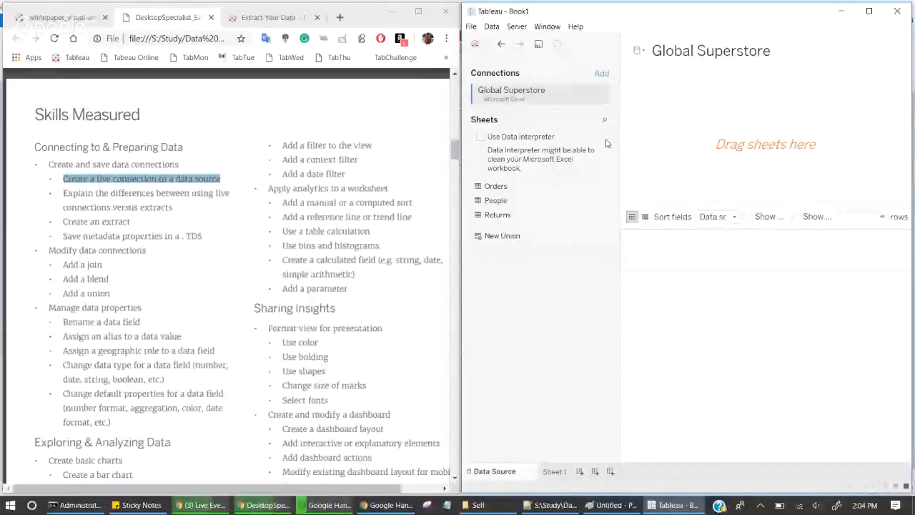
{"action": "left_click_drag", "start_coordinate": [496, 186], "coordinate": [736, 144]}
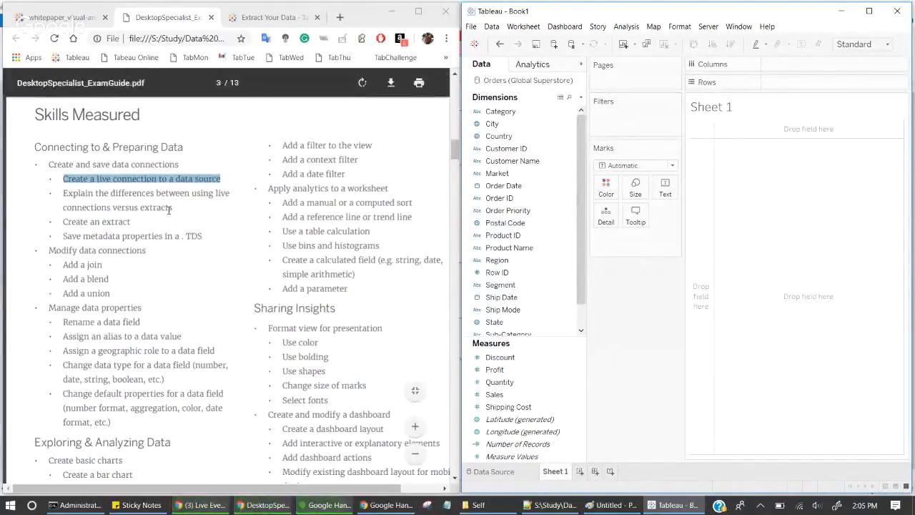
Highlight the live-versus-extract objective in the exam guide, and save the Orders connection as the extract Orders (Global Superstore).hyper.
{"action": "left_click_drag", "start_coordinate": [173, 208], "coordinate": [65, 193]}
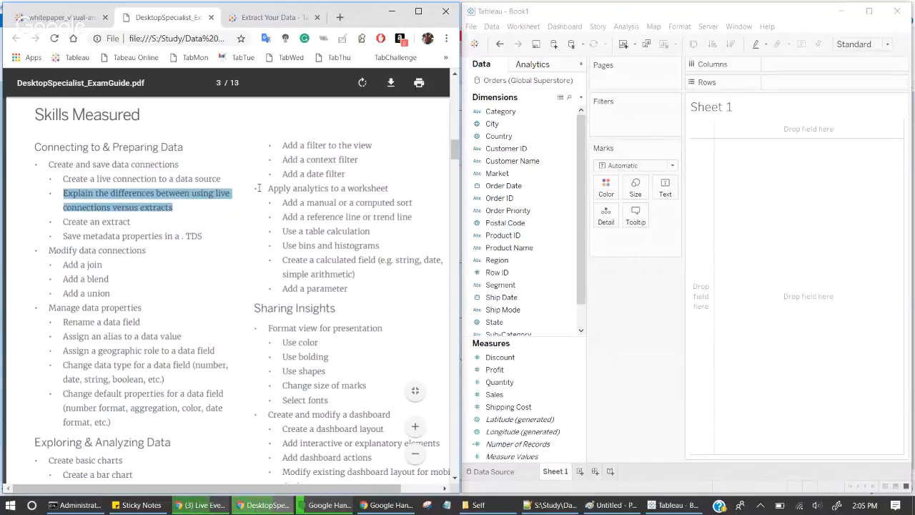
{"action": "left_click", "coordinate": [493, 471]}
{"action": "left_click", "coordinate": [759, 62]}
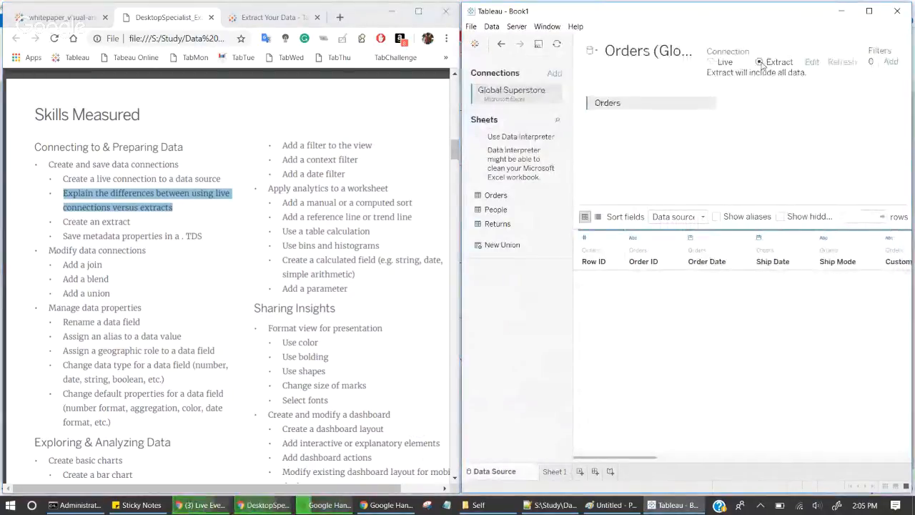
{"action": "left_click", "coordinate": [559, 473]}
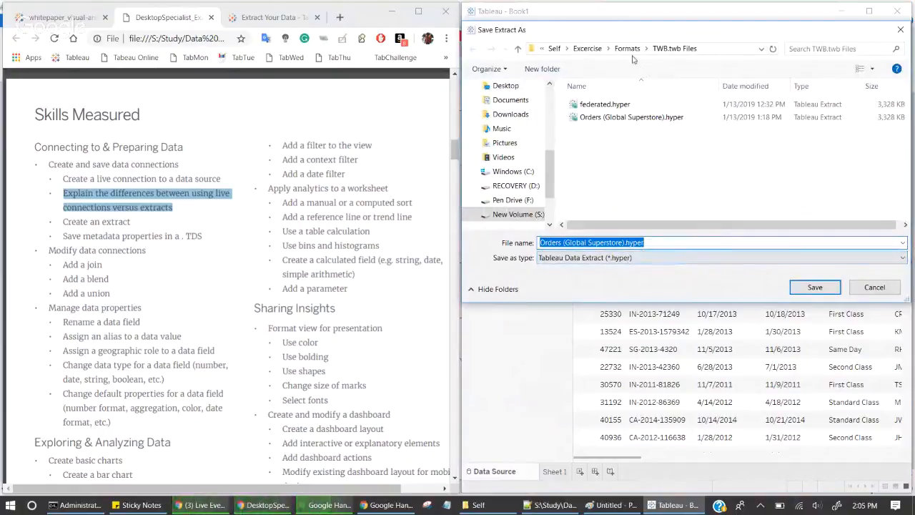
{"action": "left_click", "coordinate": [815, 287]}
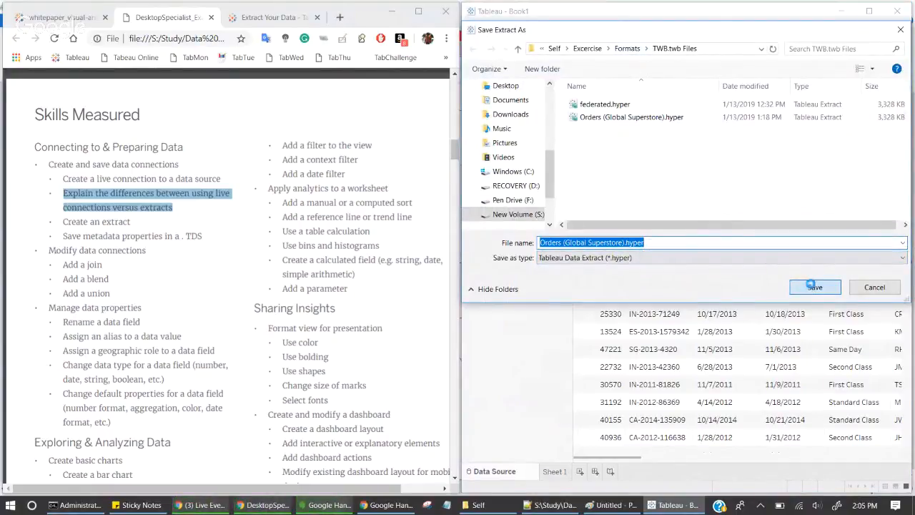
{"action": "left_click", "coordinate": [485, 255]}
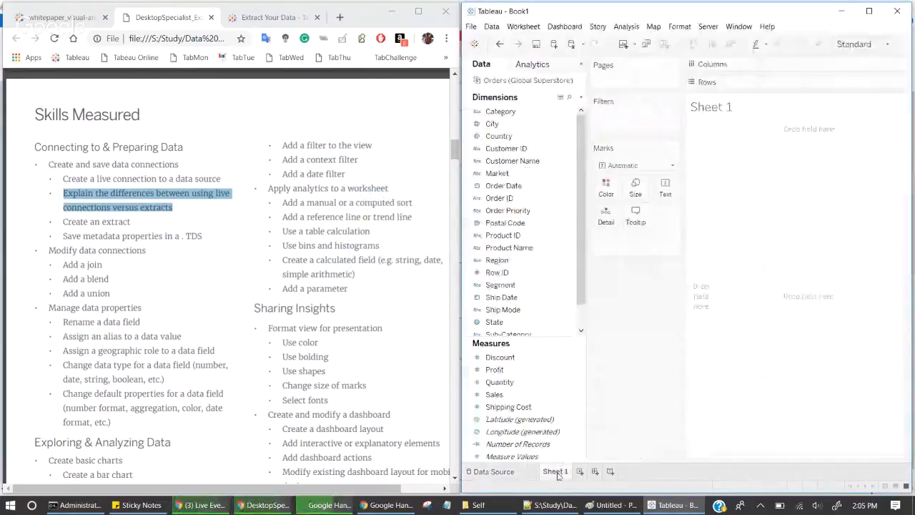
Turn off Use Extract for the Orders (Global Superstore) data source.
{"action": "right_click", "coordinate": [508, 85]}
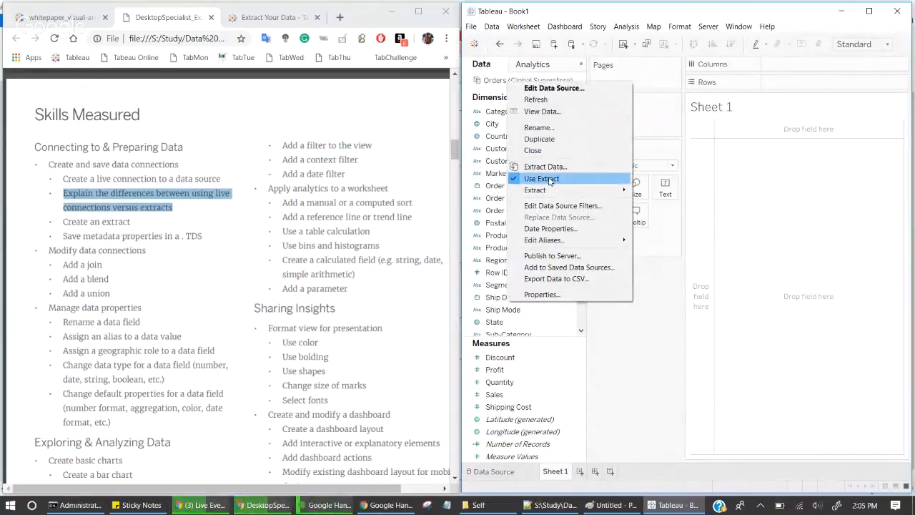
{"action": "left_click", "coordinate": [549, 180]}
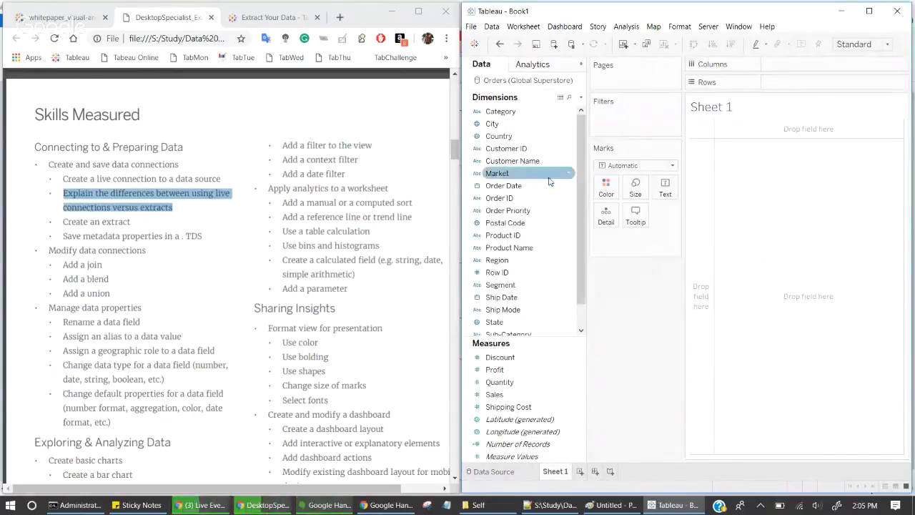
Review the aggregation, incremental refresh and sample options for the Orders (Global Superstore) extract, and generate it with all rows in a single table.
{"action": "right_click", "coordinate": [520, 83]}
{"action": "left_click", "coordinate": [604, 167]}
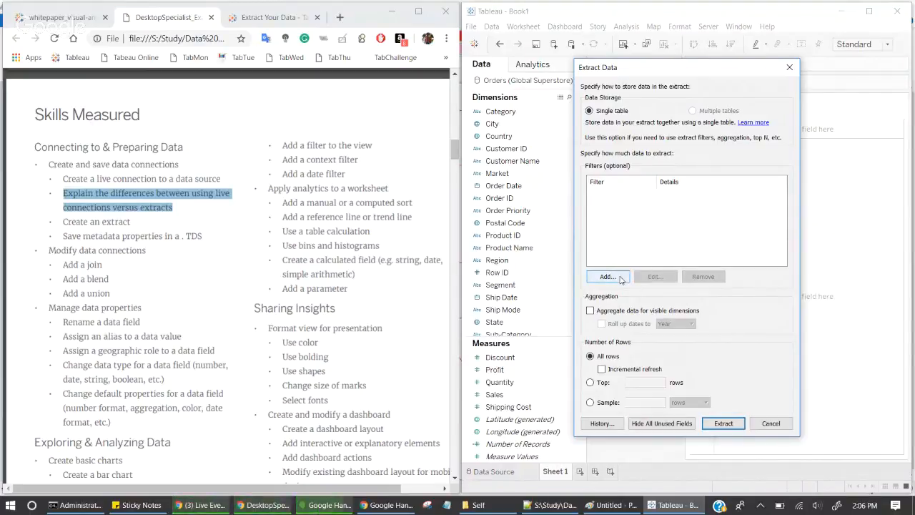
{"action": "left_click", "coordinate": [590, 310]}
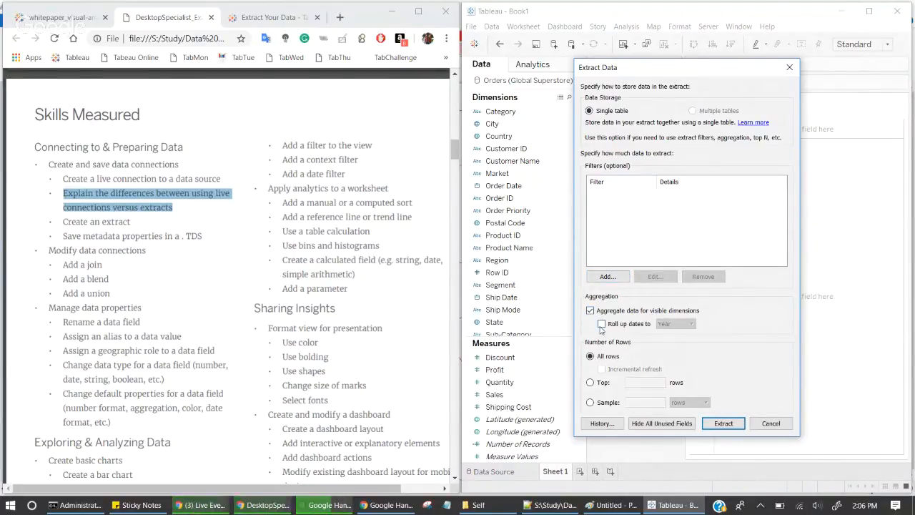
{"action": "left_click", "coordinate": [601, 323]}
{"action": "left_click", "coordinate": [591, 310]}
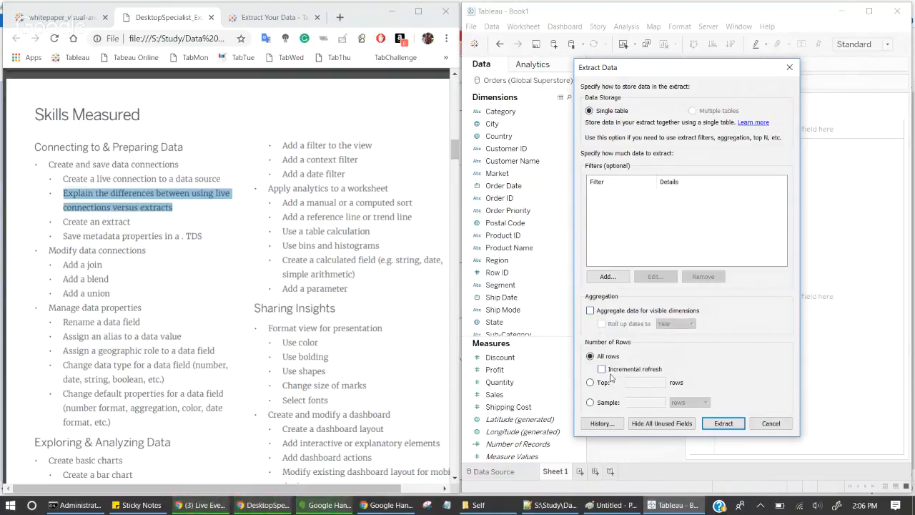
{"action": "left_click", "coordinate": [603, 371]}
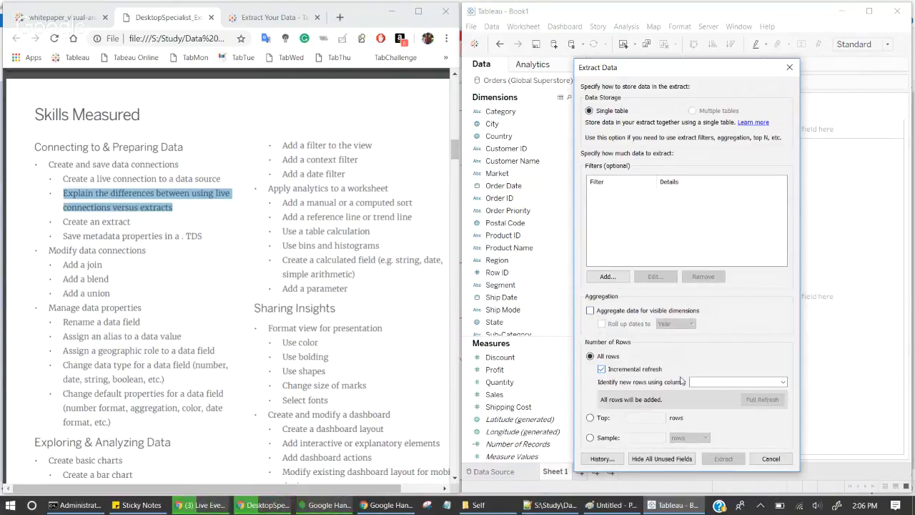
{"action": "left_click", "coordinate": [724, 384]}
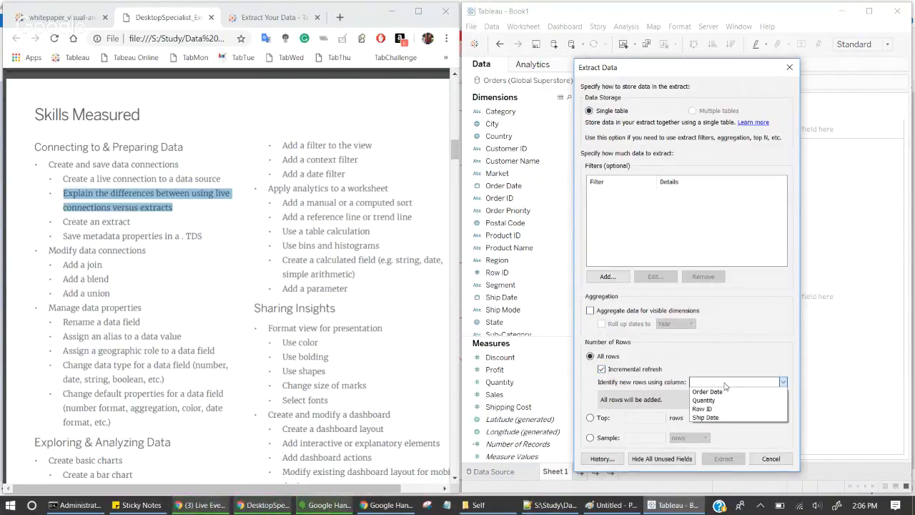
{"action": "left_click", "coordinate": [602, 369]}
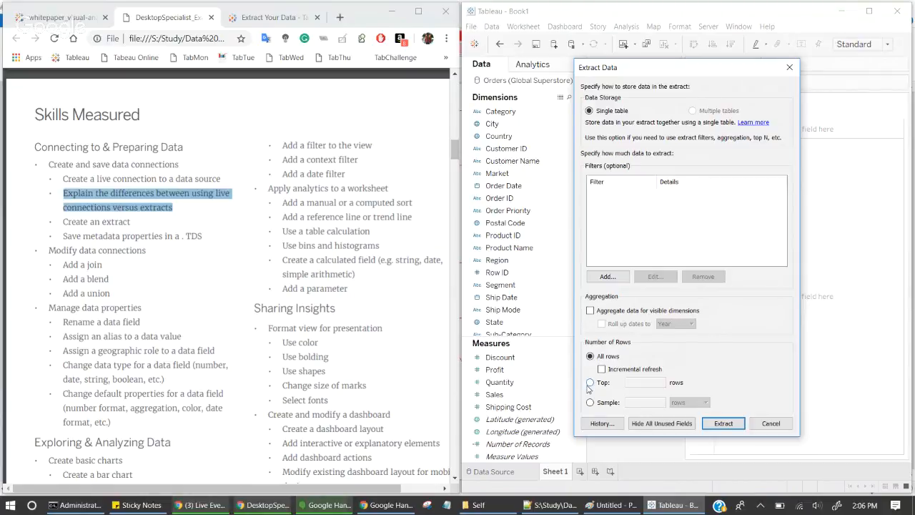
{"action": "left_click", "coordinate": [590, 402]}
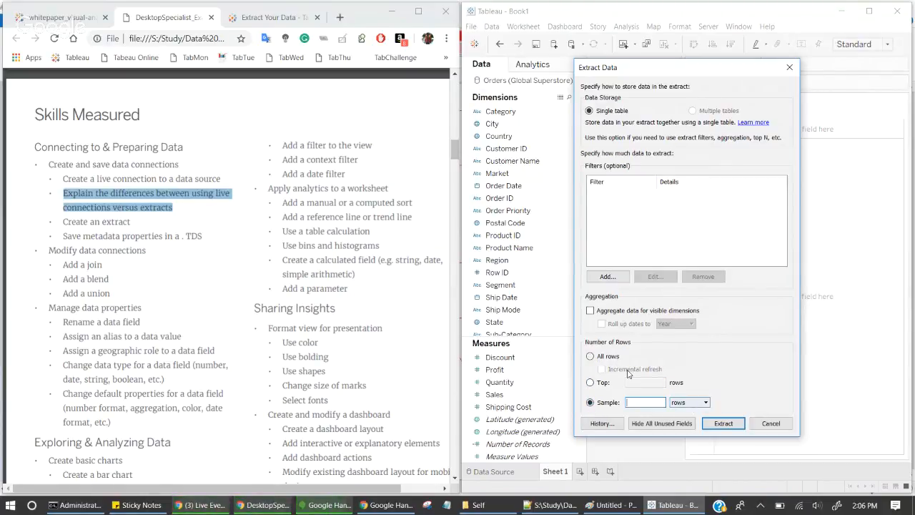
{"action": "left_click", "coordinate": [591, 356]}
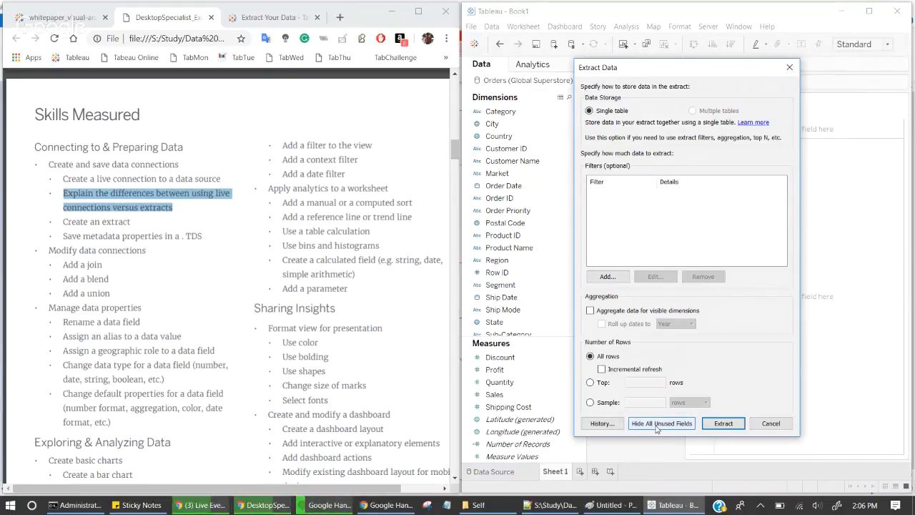
{"action": "left_click", "coordinate": [753, 422]}
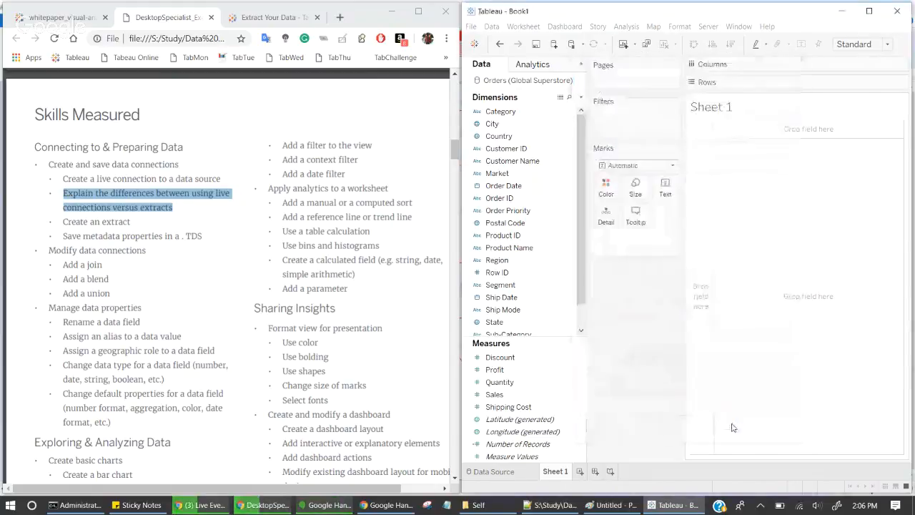
Examine the extract properties of the Orders (Global Superstore) data source, including its aggregation, filters and limits.
{"action": "right_click", "coordinate": [506, 82]}
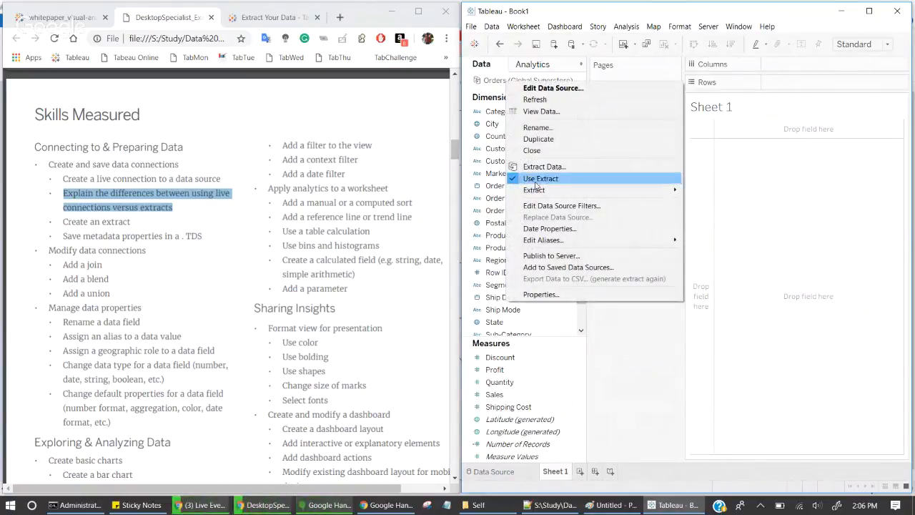
{"action": "mouse_move", "coordinate": [551, 189]}
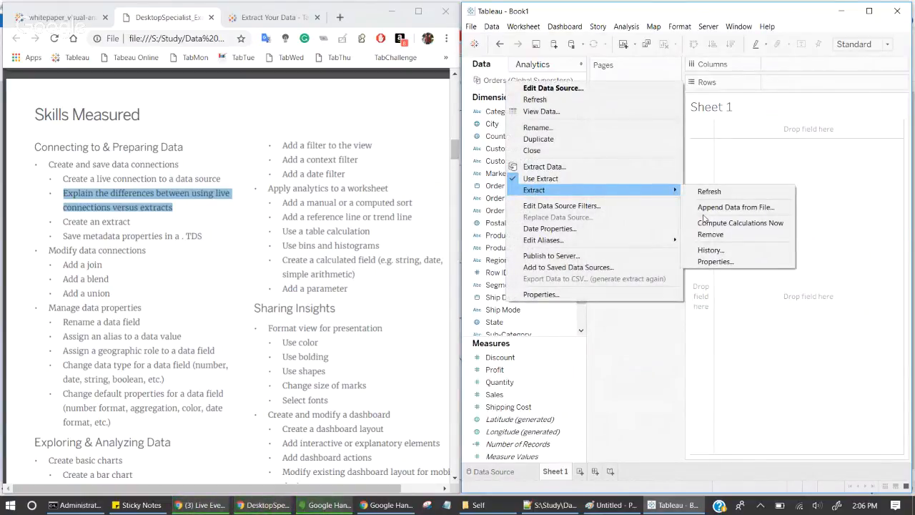
{"action": "left_click", "coordinate": [715, 260]}
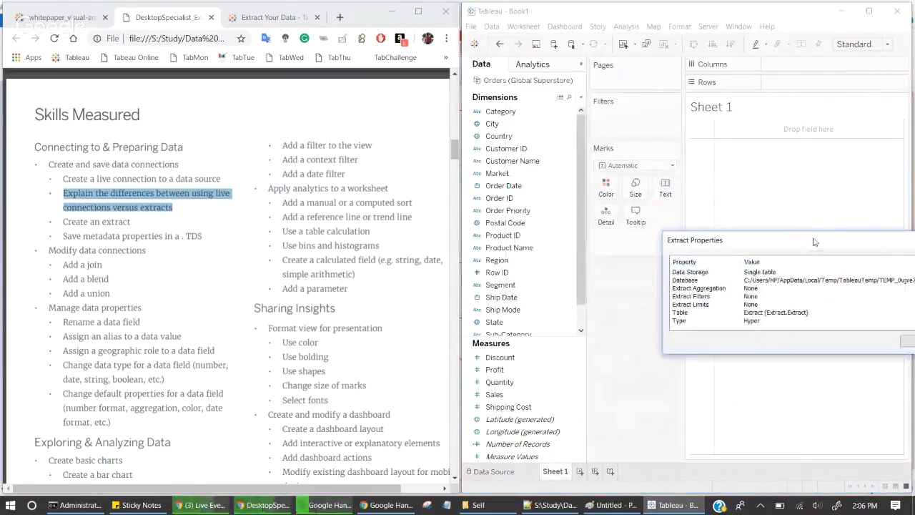
{"action": "left_click_drag", "start_coordinate": [869, 355], "coordinate": [623, 202]}
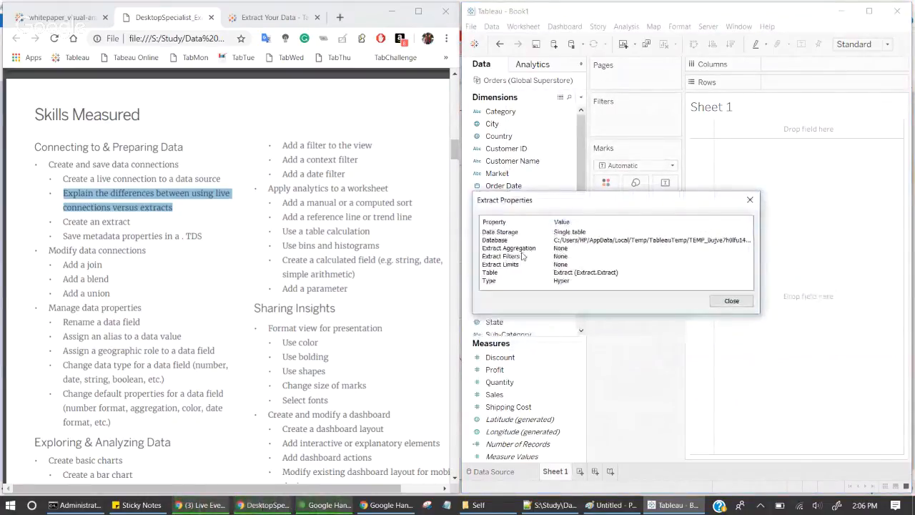
{"action": "left_click", "coordinate": [731, 301]}
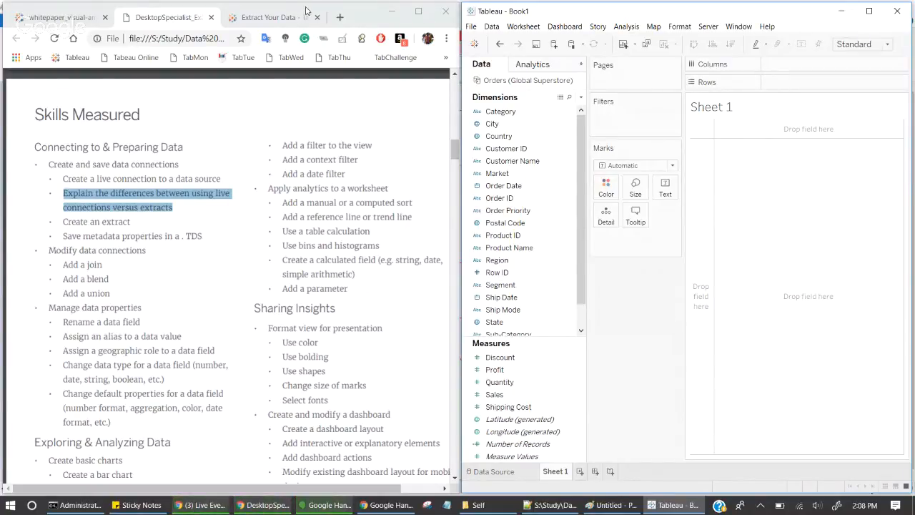
Read the advantages of extracts in the Extract Your Data help article, highlighting data set size, speed, performance, added functionality and offline access.
{"action": "left_click", "coordinate": [279, 17]}
{"action": "left_click", "coordinate": [277, 16]}
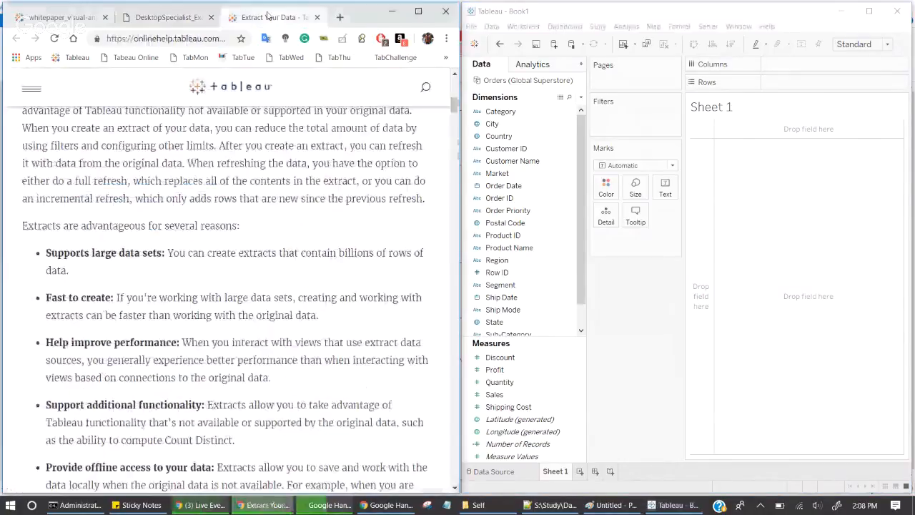
{"action": "scroll", "coordinate": [311, 238], "scroll_direction": "down", "scroll_amount": 1}
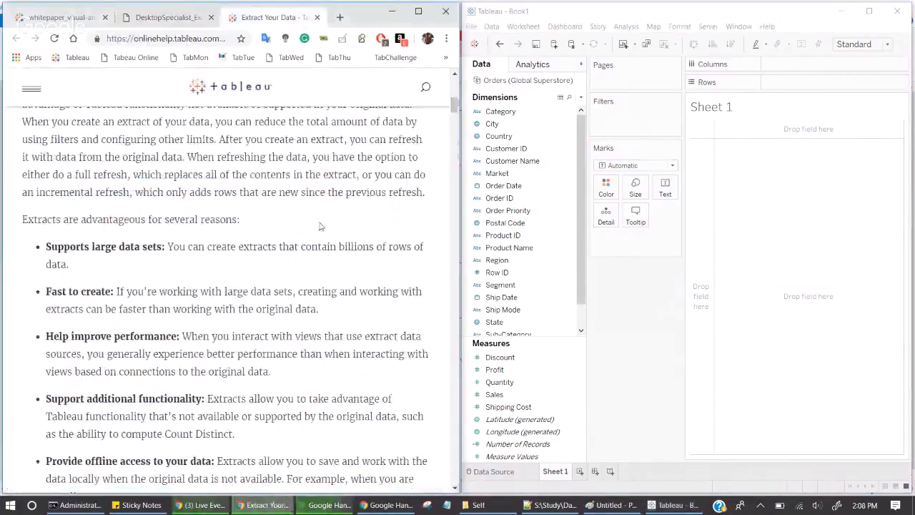
{"action": "scroll", "coordinate": [320, 226], "scroll_direction": "down", "scroll_amount": 3}
{"action": "scroll", "coordinate": [321, 222], "scroll_direction": "up", "scroll_amount": 2}
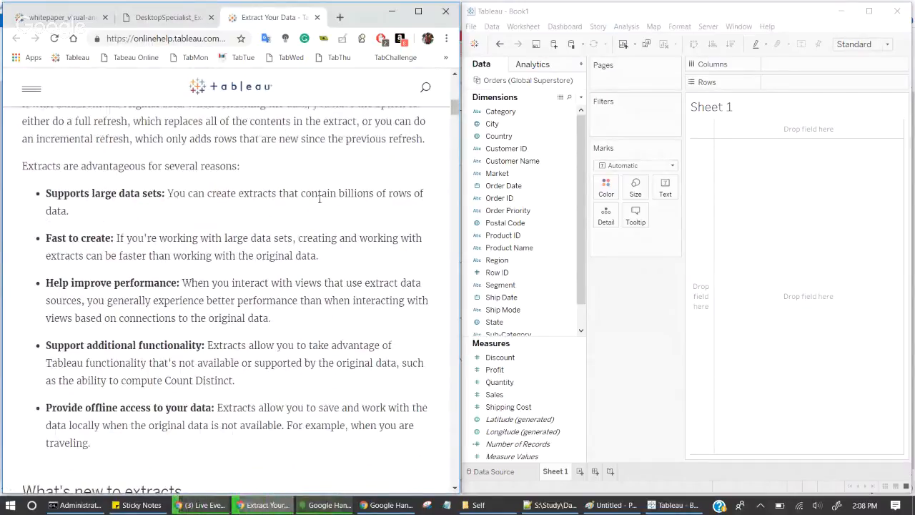
{"action": "left_click_drag", "start_coordinate": [317, 194], "coordinate": [68, 212]}
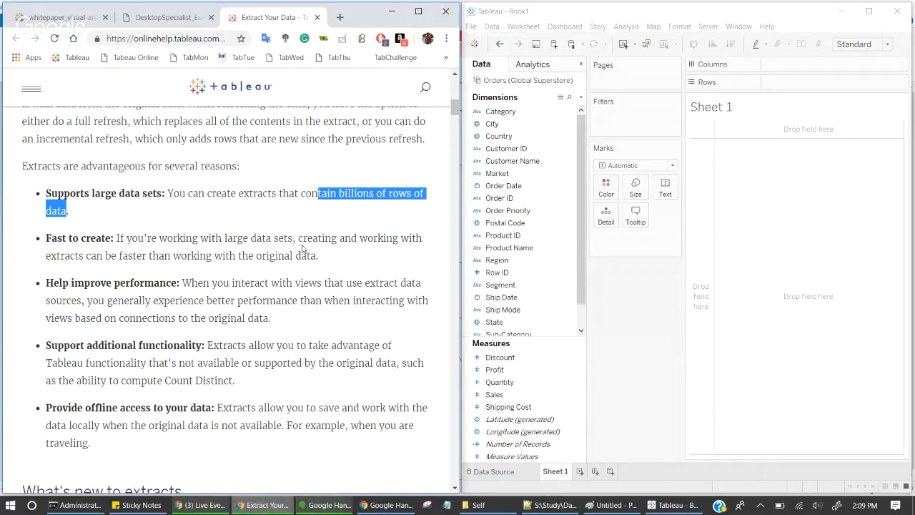
{"action": "left_click", "coordinate": [199, 238]}
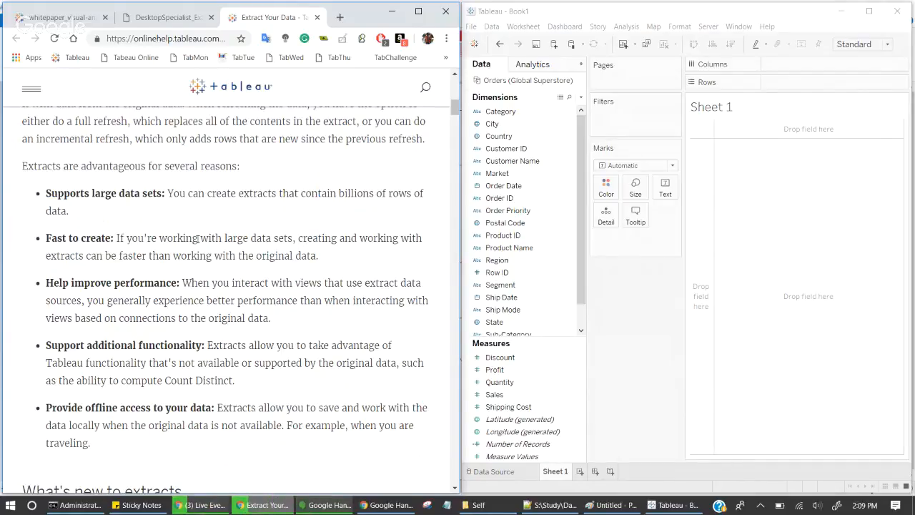
{"action": "left_click_drag", "start_coordinate": [199, 238], "coordinate": [291, 251]}
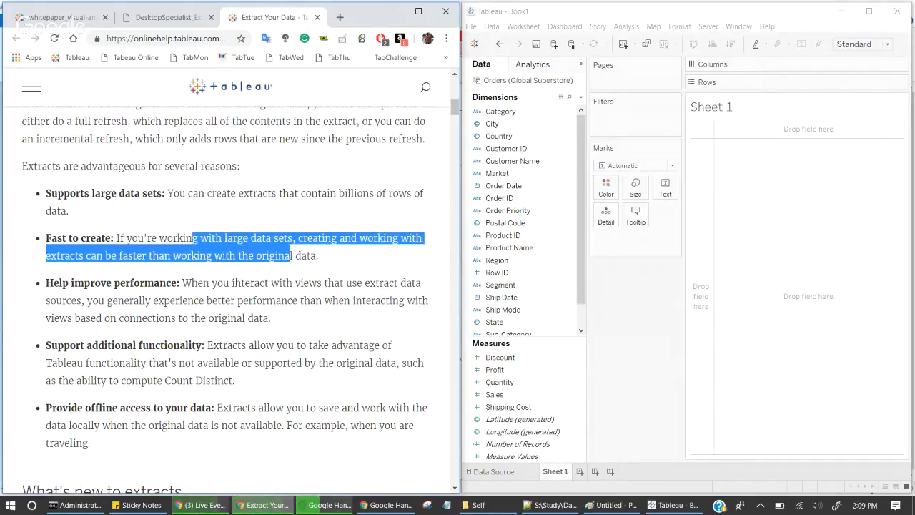
{"action": "left_click_drag", "start_coordinate": [232, 283], "coordinate": [246, 318]}
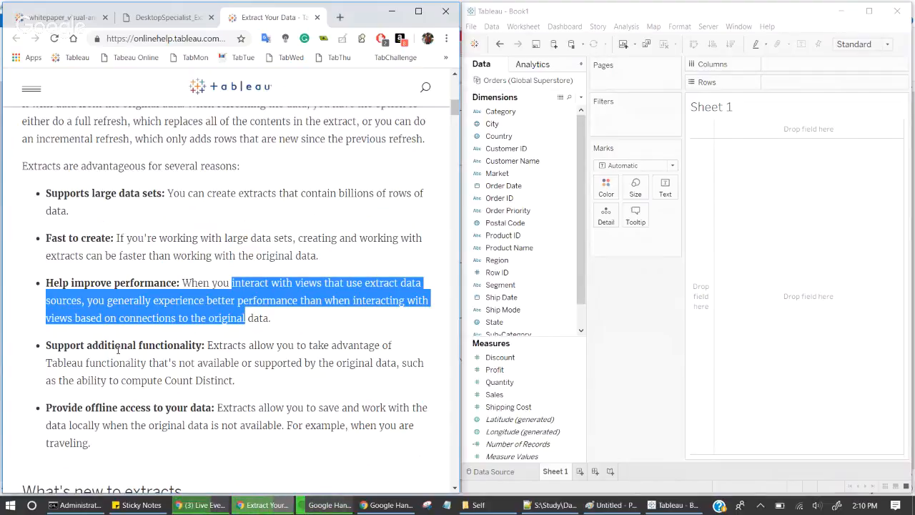
{"action": "left_click_drag", "start_coordinate": [116, 348], "coordinate": [190, 348]}
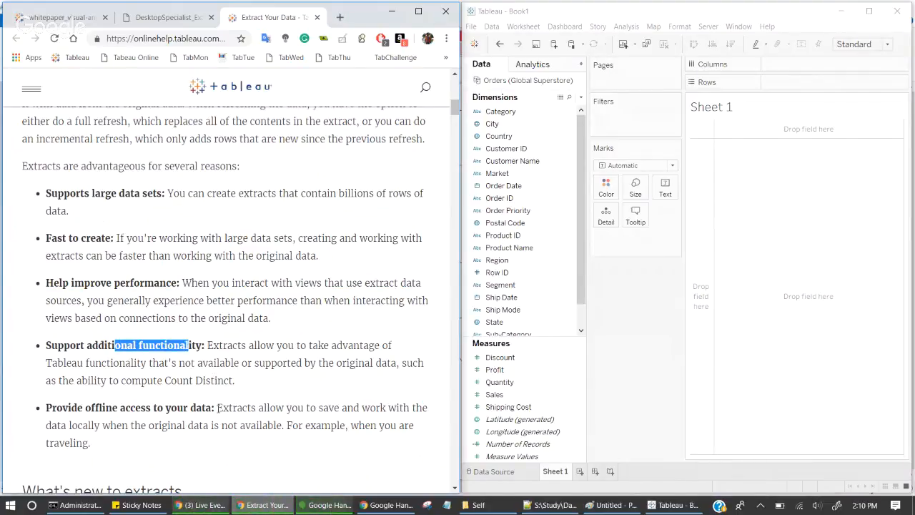
{"action": "left_click_drag", "start_coordinate": [218, 408], "coordinate": [157, 440]}
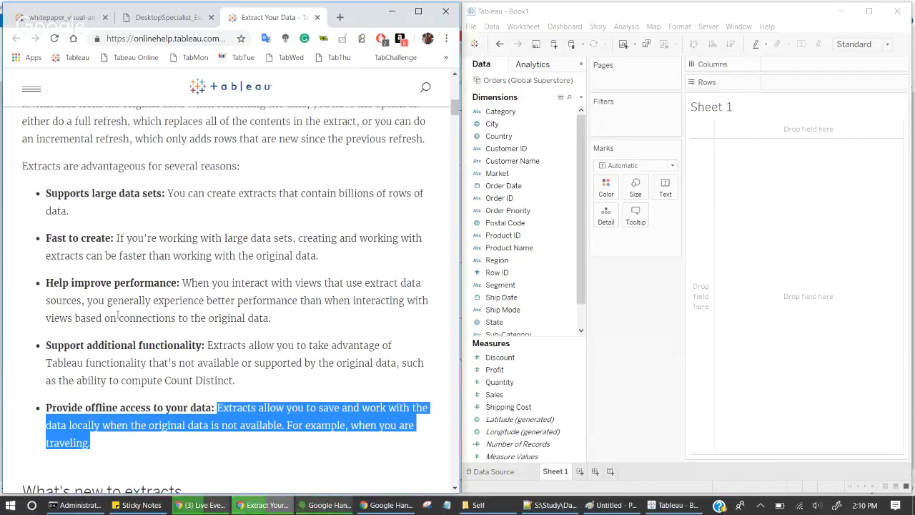
Return to the Desktop Specialist exam guide and highlight the "Create an extract" objective.
{"action": "left_click", "coordinate": [178, 21]}
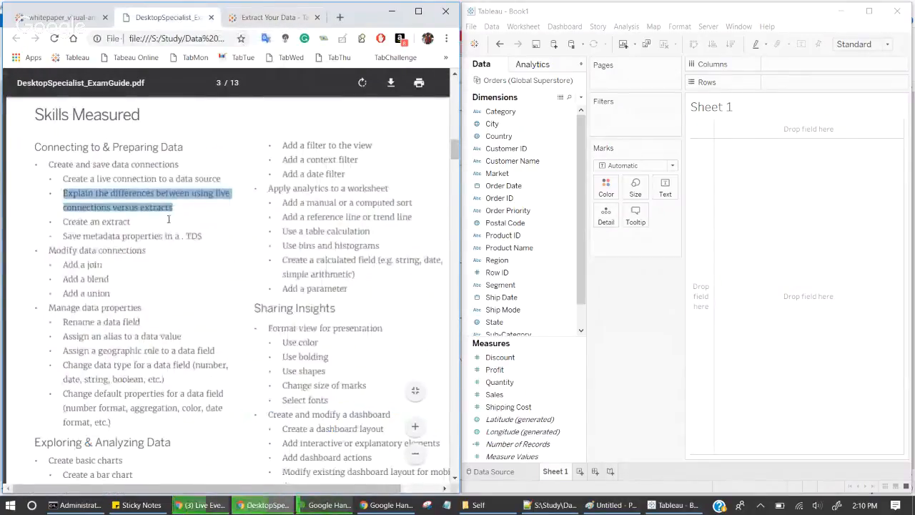
{"action": "left_click", "coordinate": [135, 221]}
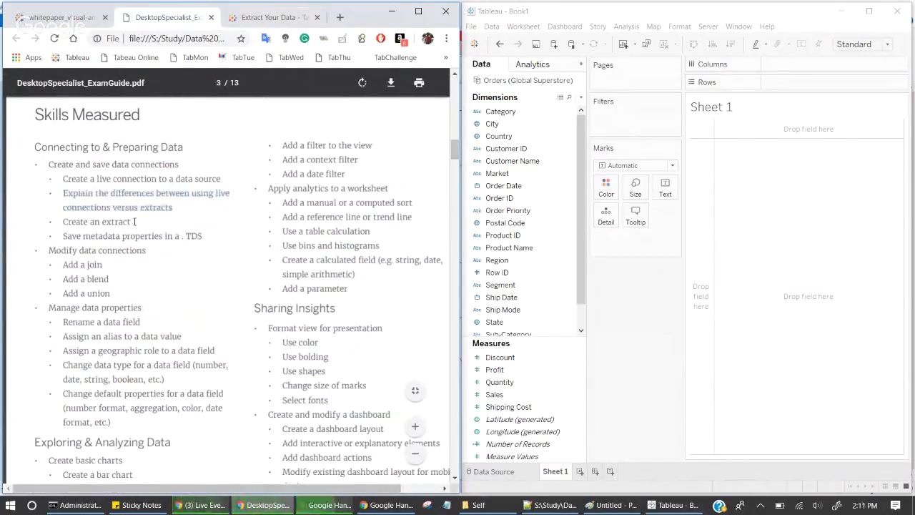
{"action": "left_click_drag", "start_coordinate": [131, 221], "coordinate": [64, 225]}
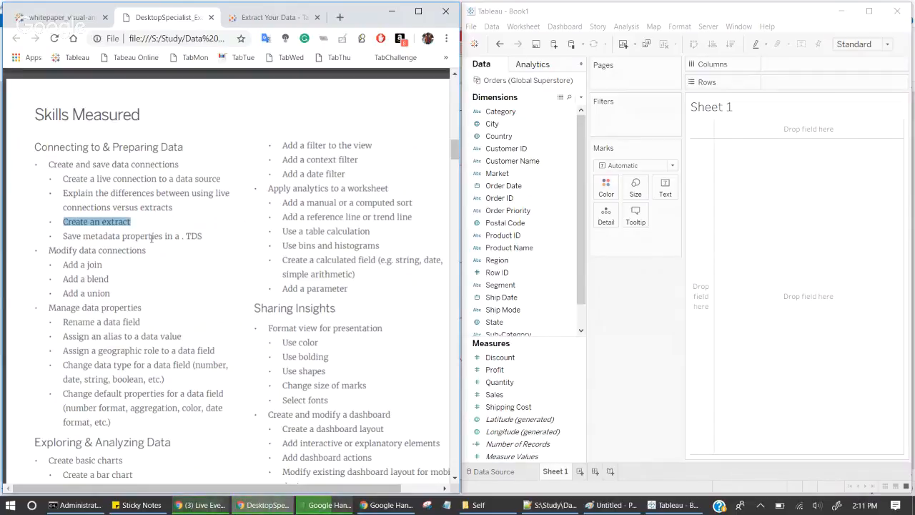
Show the Orders data source fields as a metadata list, and return to Sheet 1.
{"action": "left_click", "coordinate": [509, 475]}
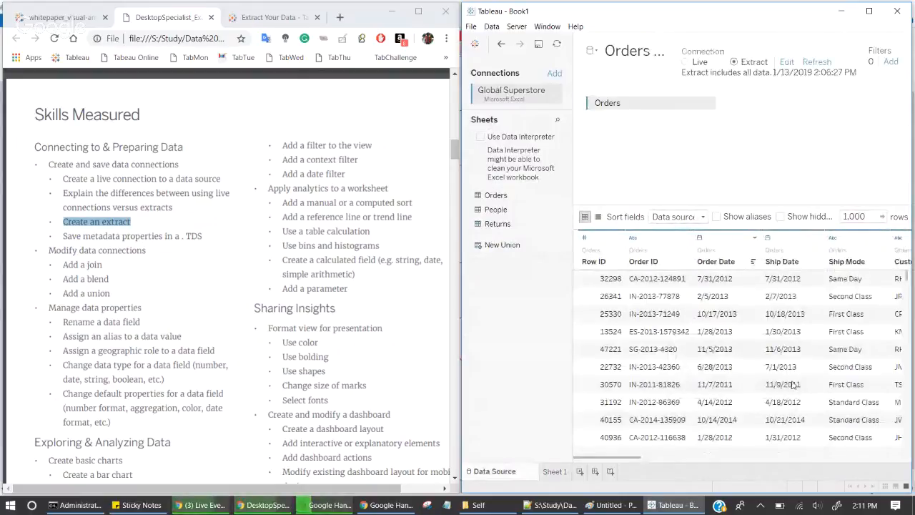
{"action": "left_click", "coordinate": [598, 217]}
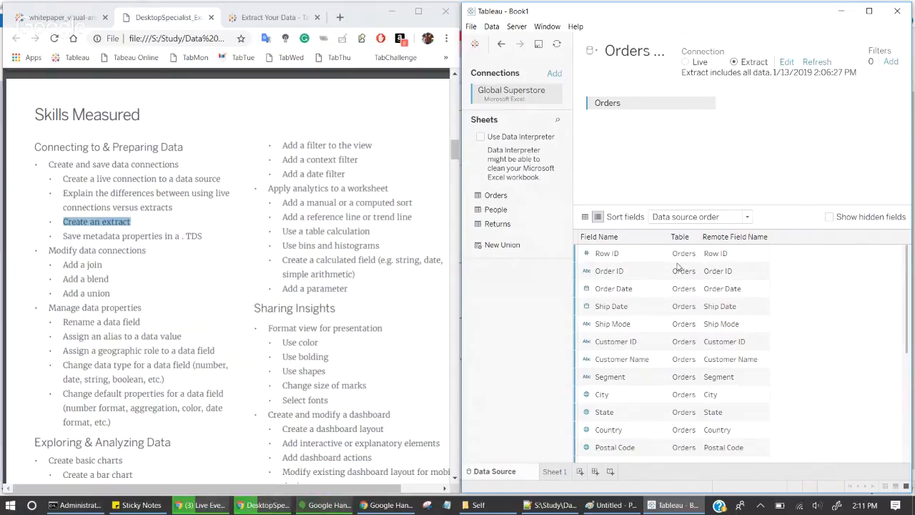
{"action": "left_click", "coordinate": [557, 471]}
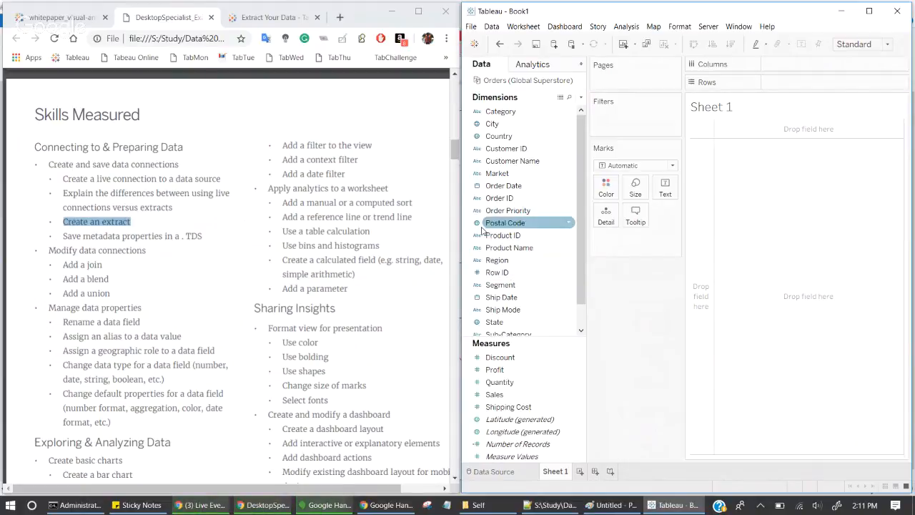
Examine the connection properties of the Orders (Global Superstore) data source, such as its file name, type and worksheet.
{"action": "right_click", "coordinate": [512, 82]}
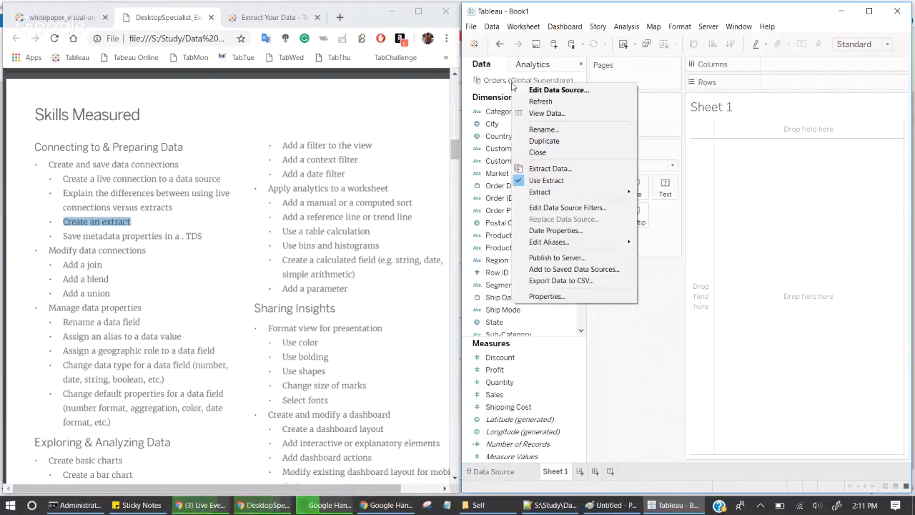
{"action": "left_click", "coordinate": [545, 296]}
{"action": "left_click_drag", "start_coordinate": [827, 246], "coordinate": [630, 258]}
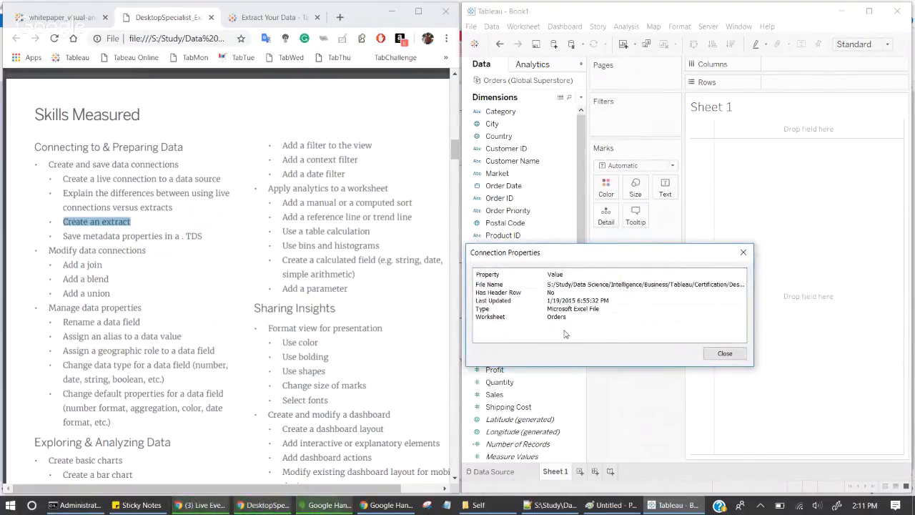
{"action": "left_click", "coordinate": [725, 355]}
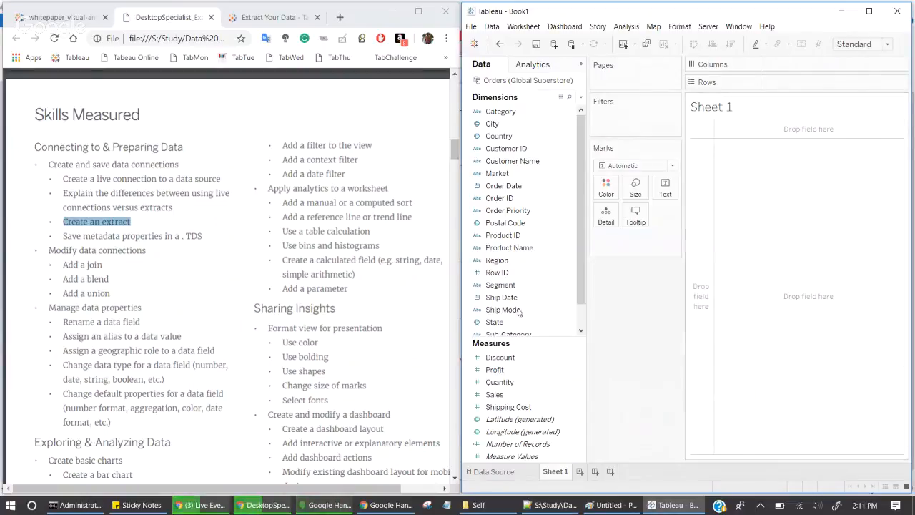
Look at the workbooks offered when editing the Global Superstore connection on the data source page, without choosing another file.
{"action": "left_click", "coordinate": [493, 471]}
{"action": "right_click", "coordinate": [537, 96]}
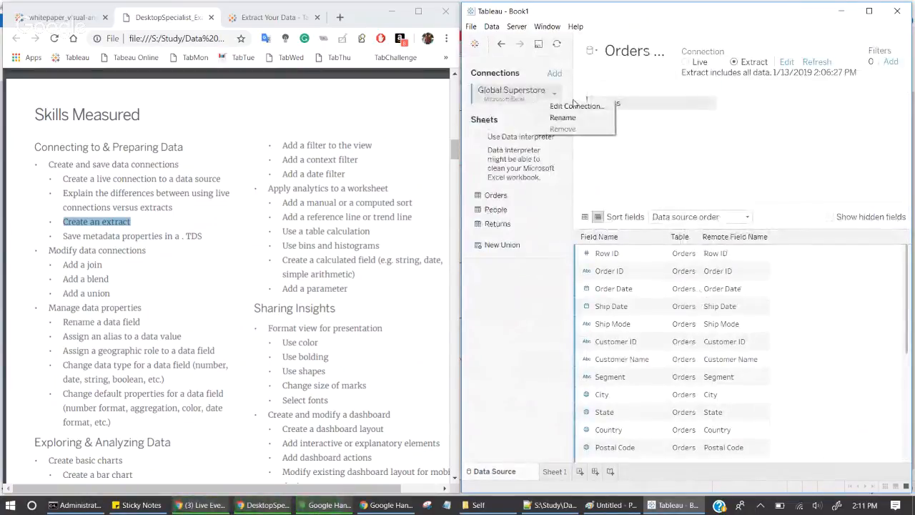
{"action": "left_click", "coordinate": [570, 109]}
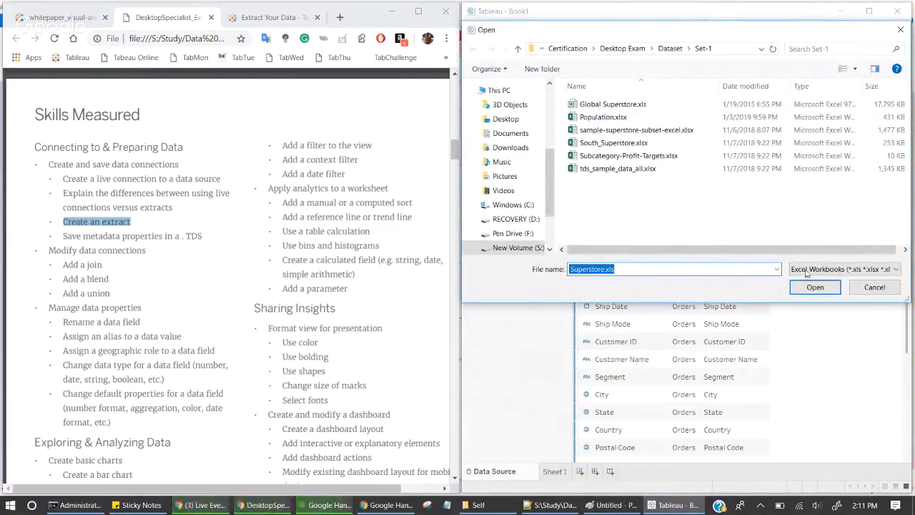
{"action": "left_click", "coordinate": [861, 289]}
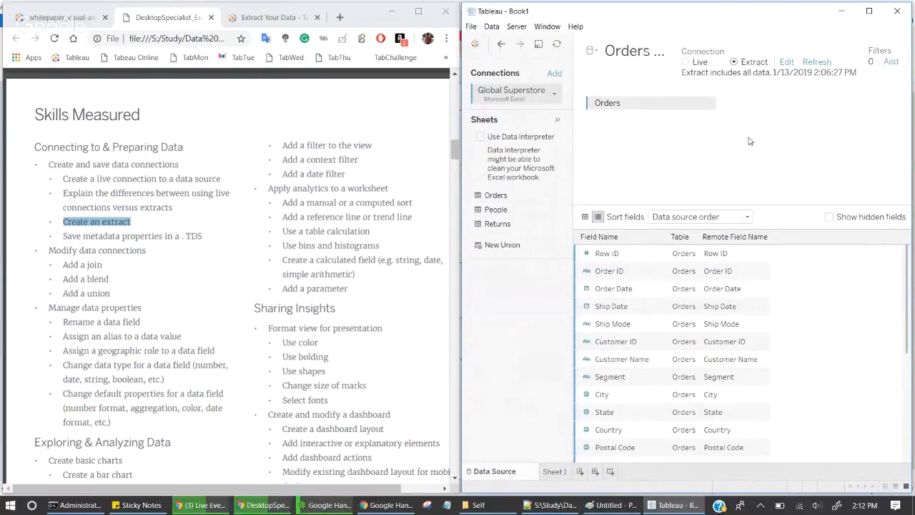
On Sheet 1, look at the option to add the Orders (Global Superstore) data source to saved data sources as a .tds, without saving it.
{"action": "left_click", "coordinate": [554, 471]}
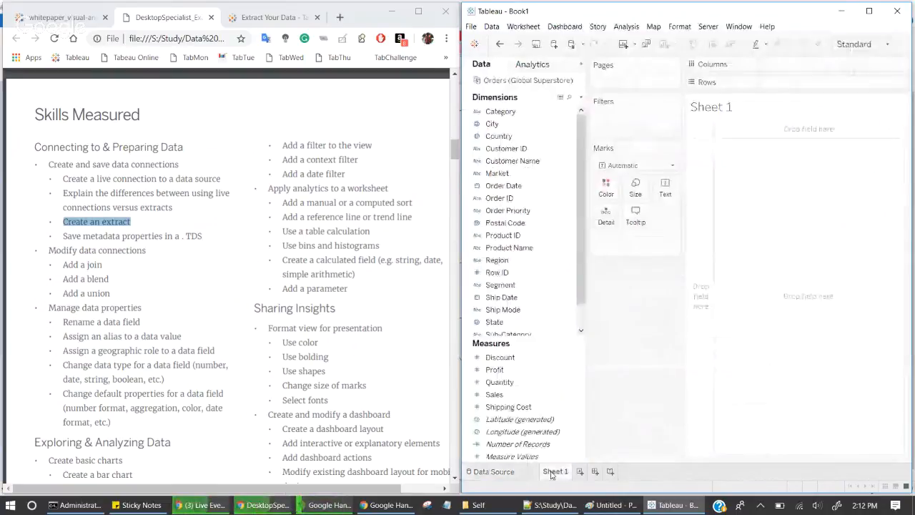
{"action": "left_click", "coordinate": [492, 27]}
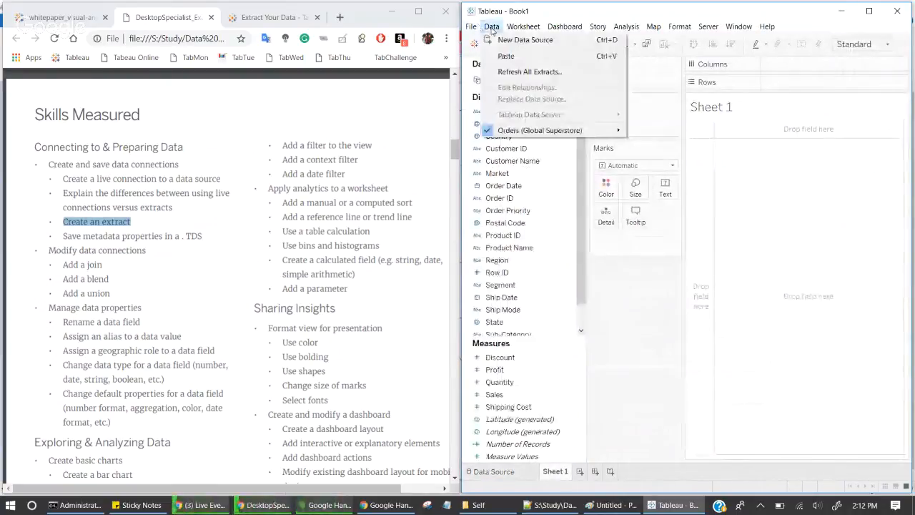
{"action": "mouse_move", "coordinate": [471, 27]}
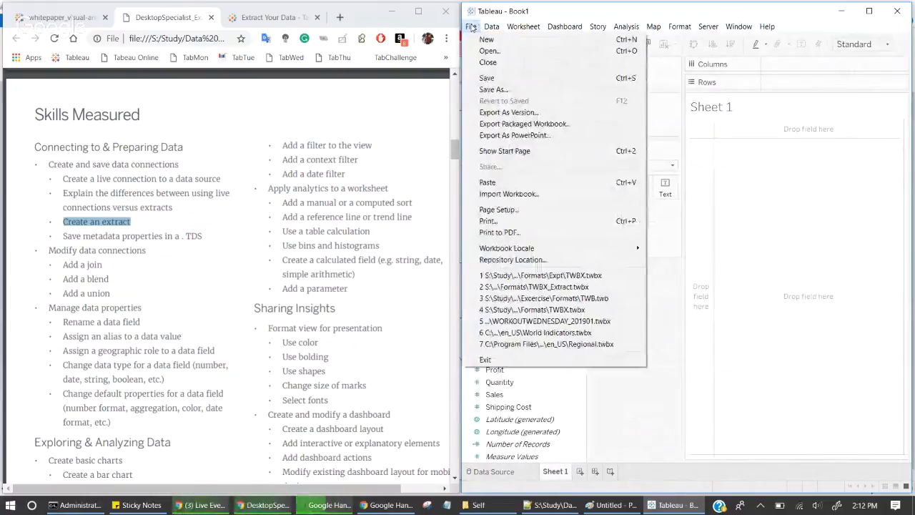
{"action": "left_click", "coordinate": [492, 27]}
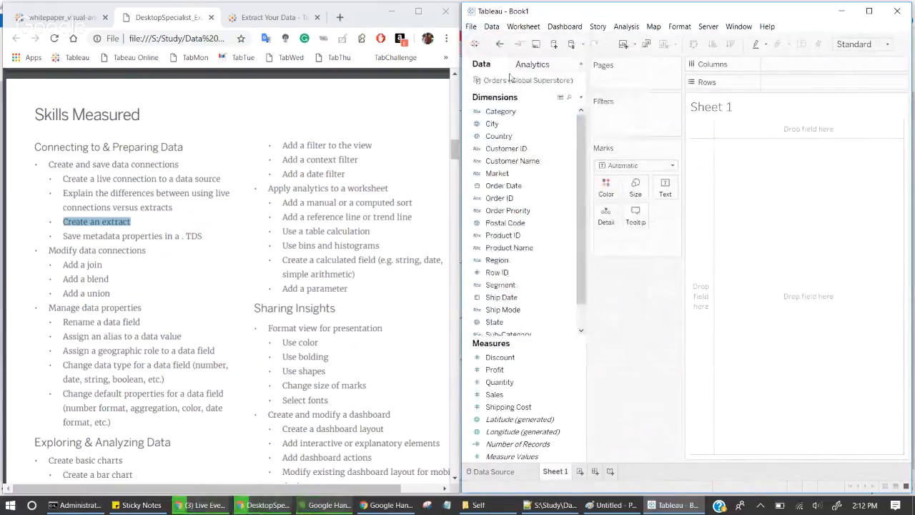
{"action": "right_click", "coordinate": [506, 82]}
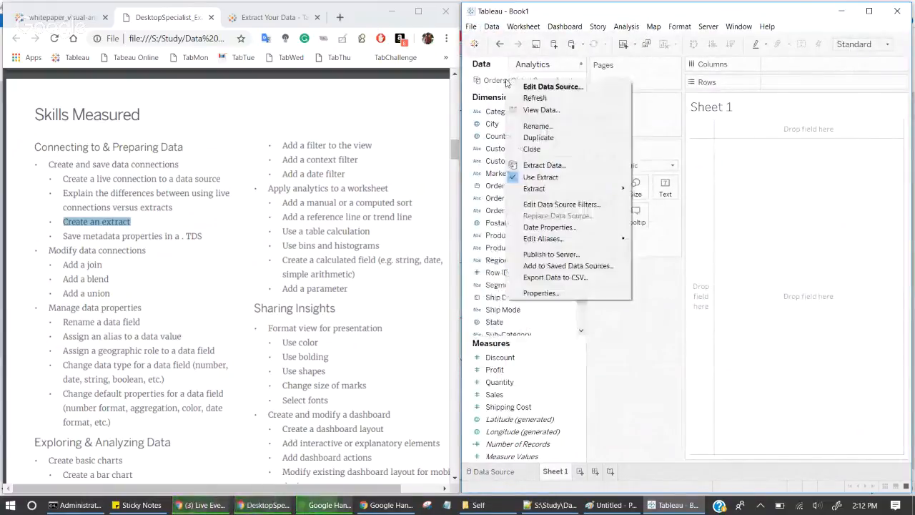
{"action": "left_click", "coordinate": [564, 267]}
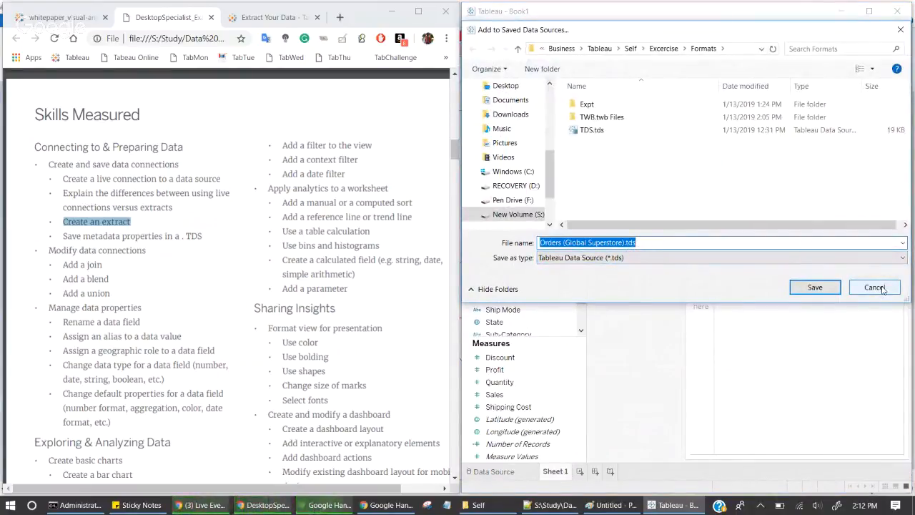
{"action": "left_click", "coordinate": [874, 288]}
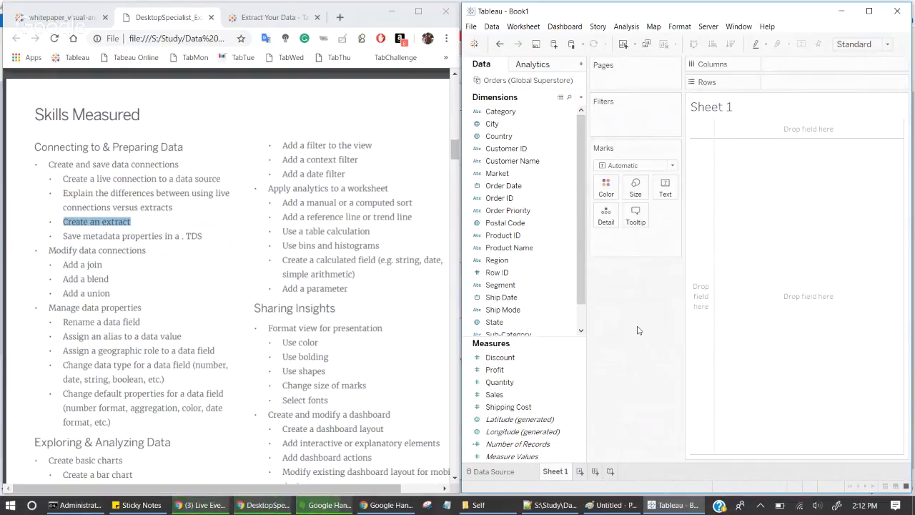
In the exam guide, highlight the .TDS metadata objective and the blend and union objectives under modifying data connections.
{"action": "left_click", "coordinate": [135, 236]}
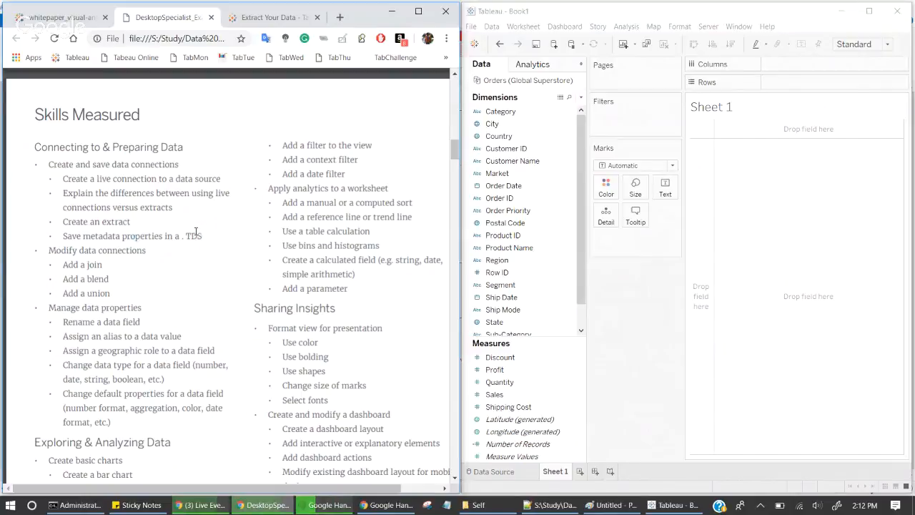
{"action": "mouse_move", "coordinate": [203, 236]}
{"action": "left_mouse_down"}
{"action": "mouse_move", "coordinate": [181, 232]}
{"action": "mouse_move", "coordinate": [204, 238]}
{"action": "left_mouse_up"}
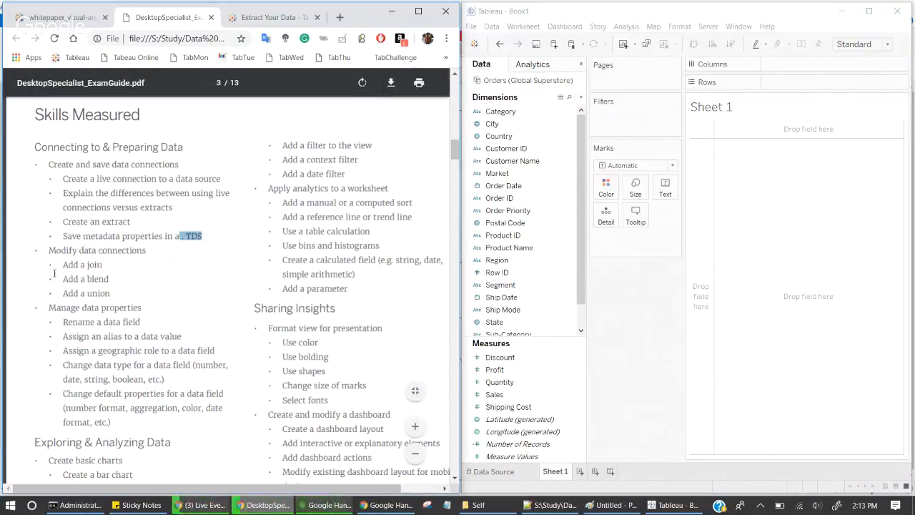
{"action": "double_click", "coordinate": [94, 265]}
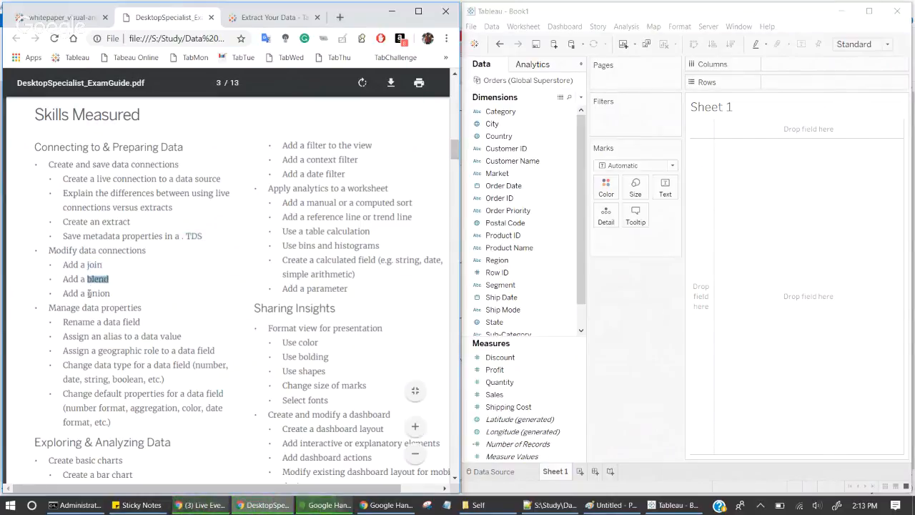
{"action": "left_click_drag", "start_coordinate": [87, 293], "coordinate": [113, 289]}
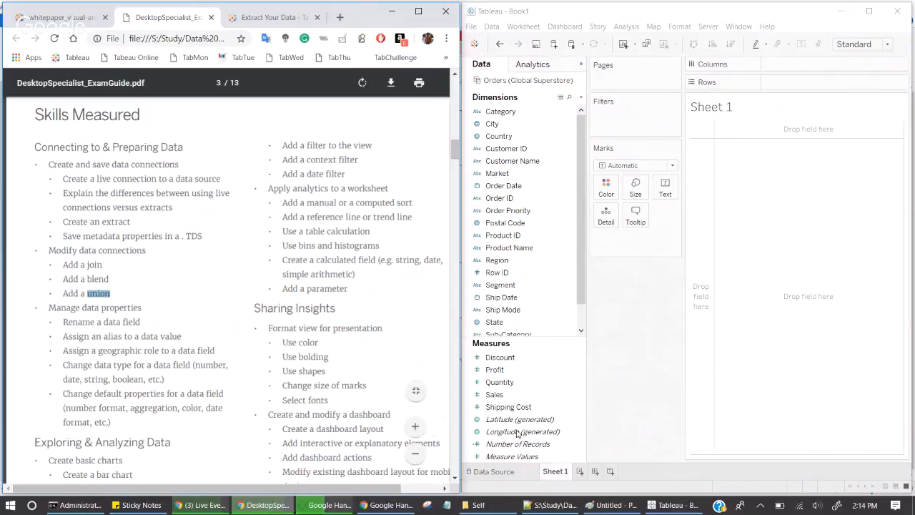
Left join the People sheet to Orders on the data source page, and look at the Region join calculation without changing it.
{"action": "left_click", "coordinate": [507, 474]}
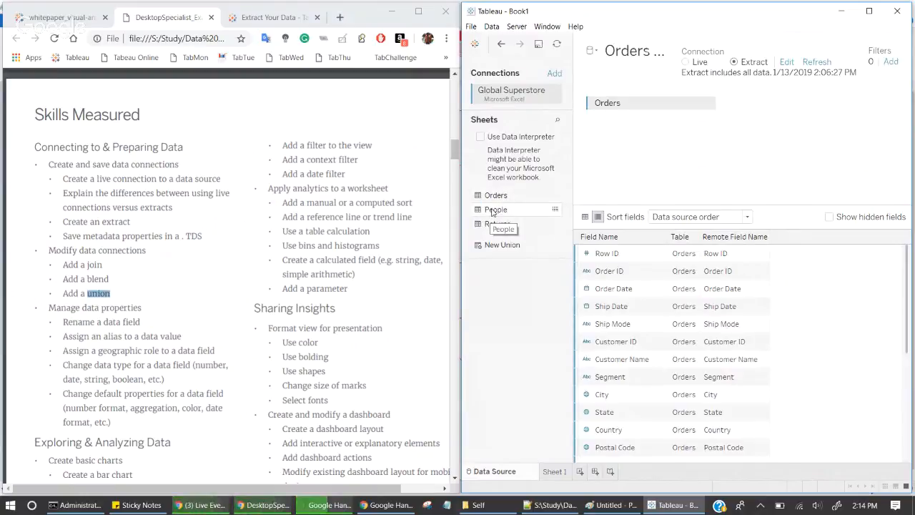
{"action": "left_click_drag", "start_coordinate": [495, 211], "coordinate": [764, 116]}
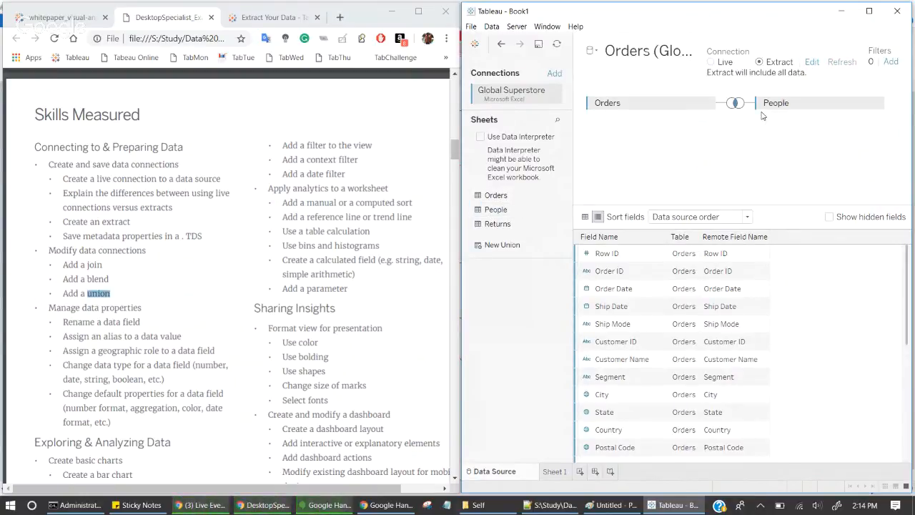
{"action": "left_click", "coordinate": [736, 103]}
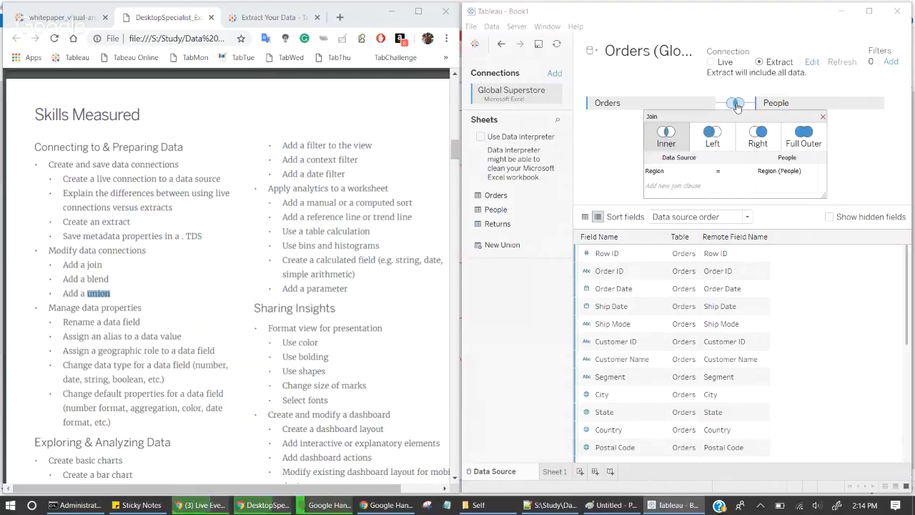
{"action": "left_click", "coordinate": [712, 136]}
{"action": "left_click", "coordinate": [665, 171]}
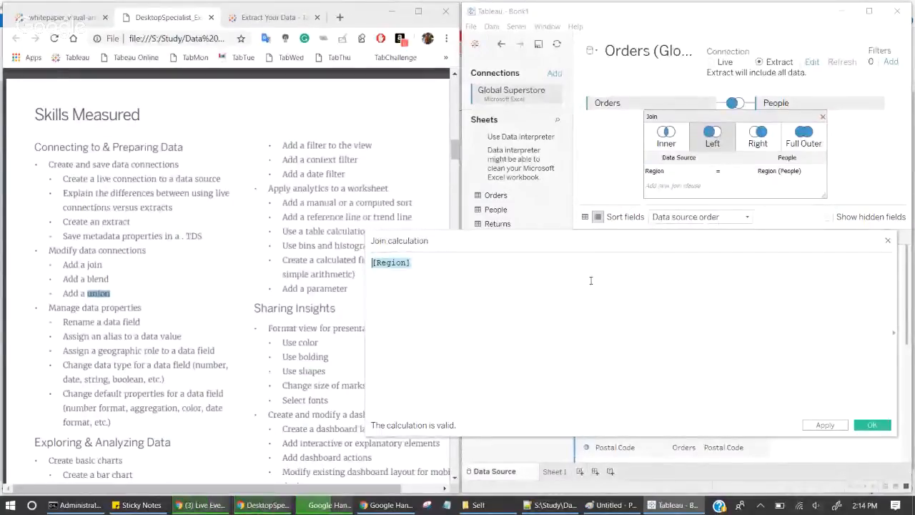
{"action": "left_click", "coordinate": [887, 241]}
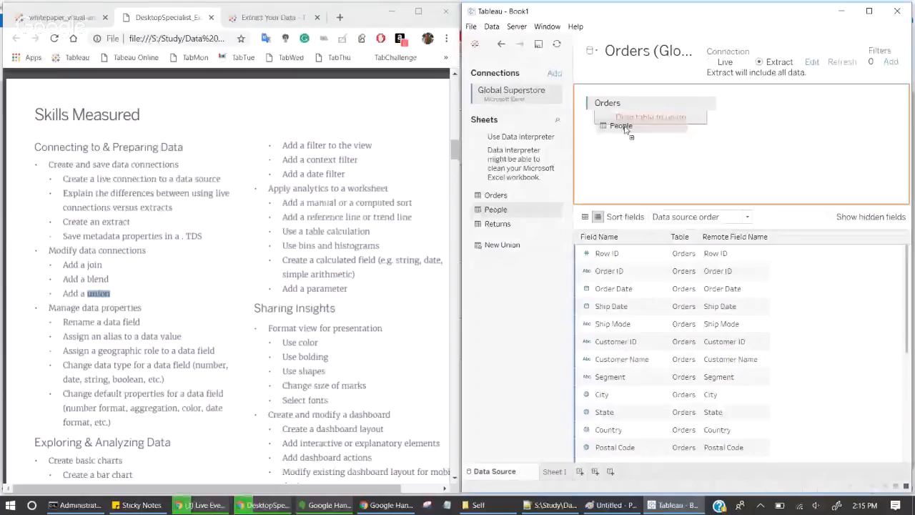
Union the People sheet with Orders, and explore the wildcard union's workbook inclusion and subfolder search options.
{"action": "left_click_drag", "start_coordinate": [627, 129], "coordinate": [630, 126]}
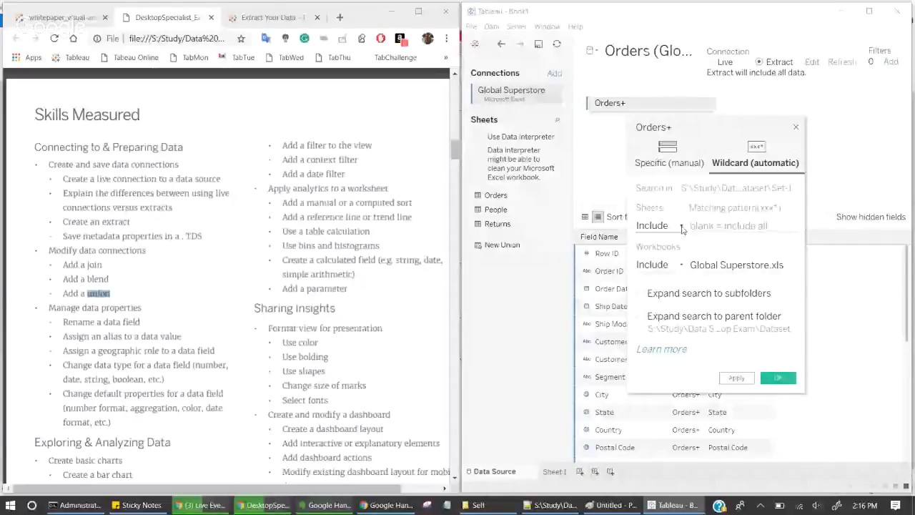
{"action": "left_click", "coordinate": [654, 264]}
{"action": "left_click", "coordinate": [639, 293]}
{"action": "left_click", "coordinate": [641, 294]}
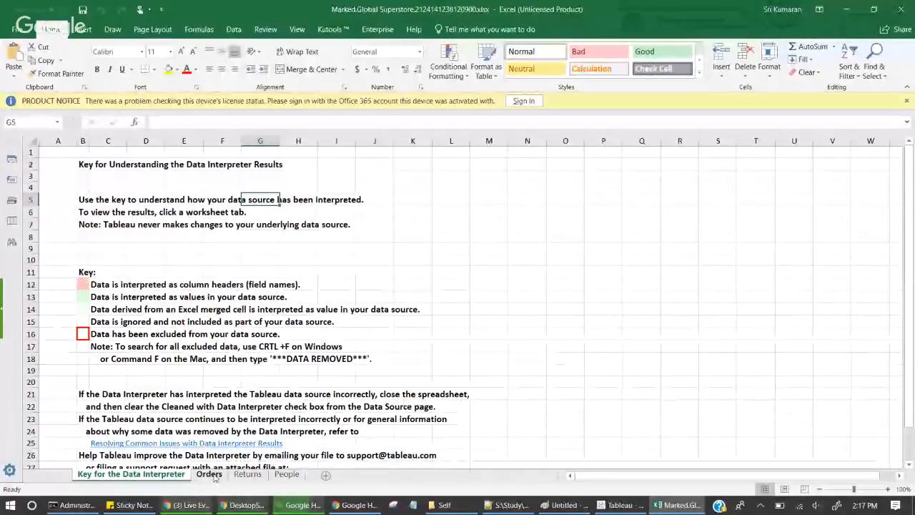
Review the Data Interpreter results workbook, examining the colour key and how the Orders sheet's headers and values are marked.
{"action": "left_click_drag", "start_coordinate": [146, 284], "coordinate": [187, 359]}
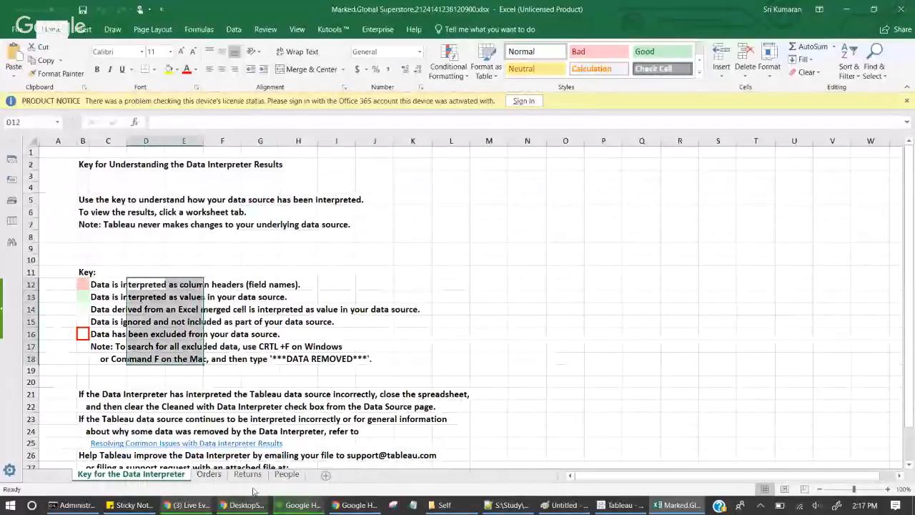
{"action": "left_click", "coordinate": [209, 474]}
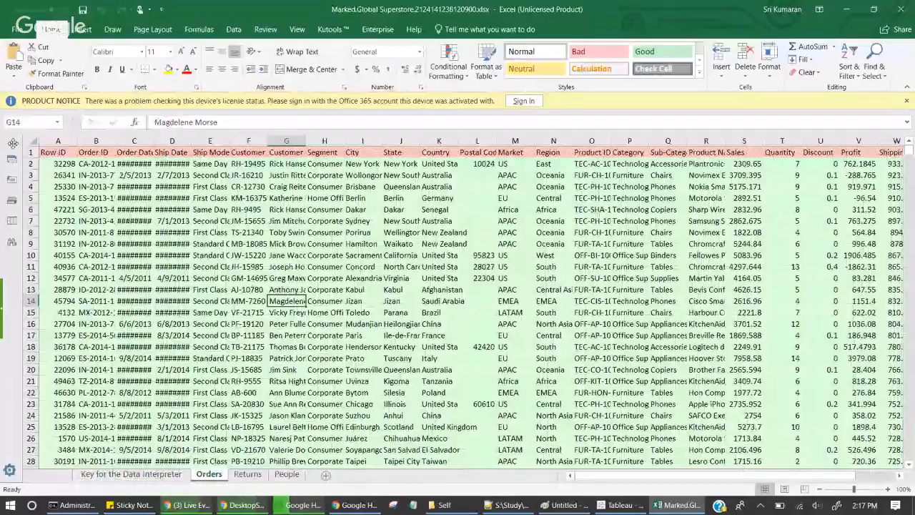
{"action": "left_click", "coordinate": [65, 163]}
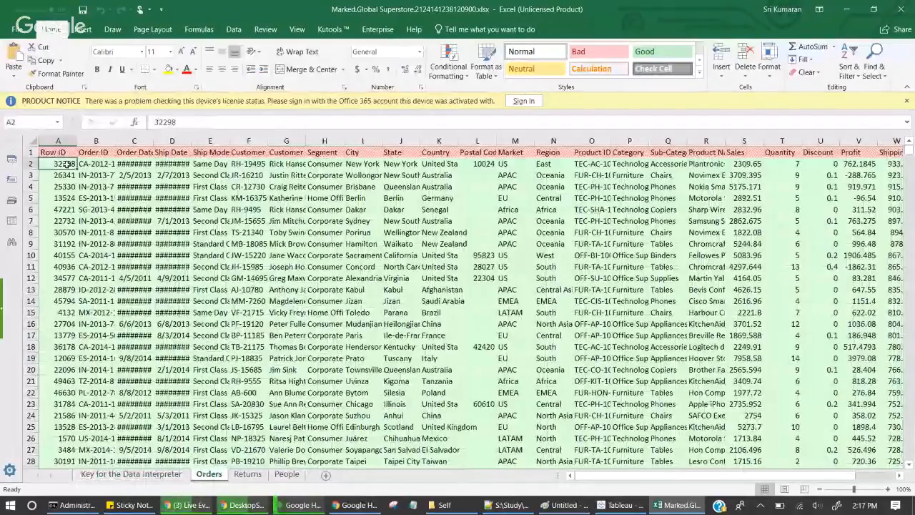
Examine the extra Header column on the Returns and People sheets of the Data Interpreter results, and close the workbook.
{"action": "left_click", "coordinate": [247, 474]}
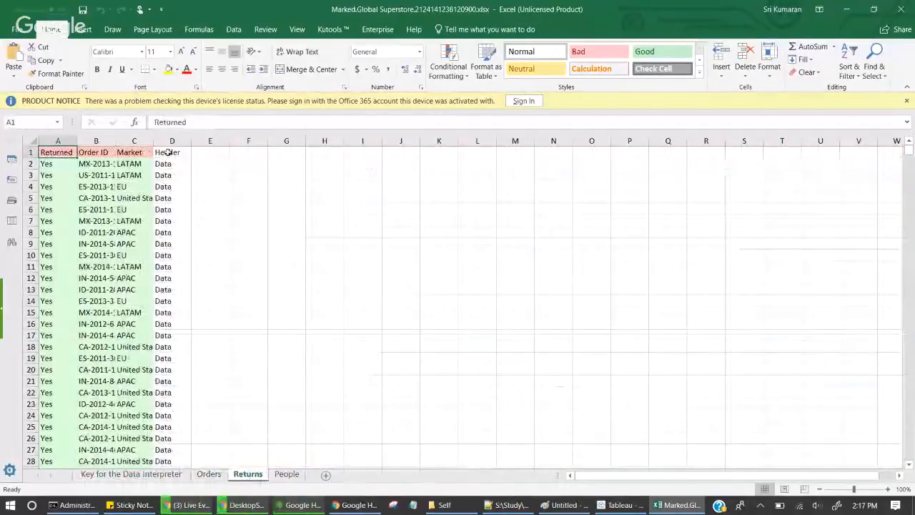
{"action": "key", "text": "Right"}
{"action": "key", "text": "Right"}
{"action": "key", "text": "Right"}
{"action": "key", "text": "Down"}
{"action": "key", "text": "shift+Down"}
{"action": "key", "text": "shift+Down"}
{"action": "key", "text": "shift+Down"}
{"action": "key", "text": "shift+Down"}
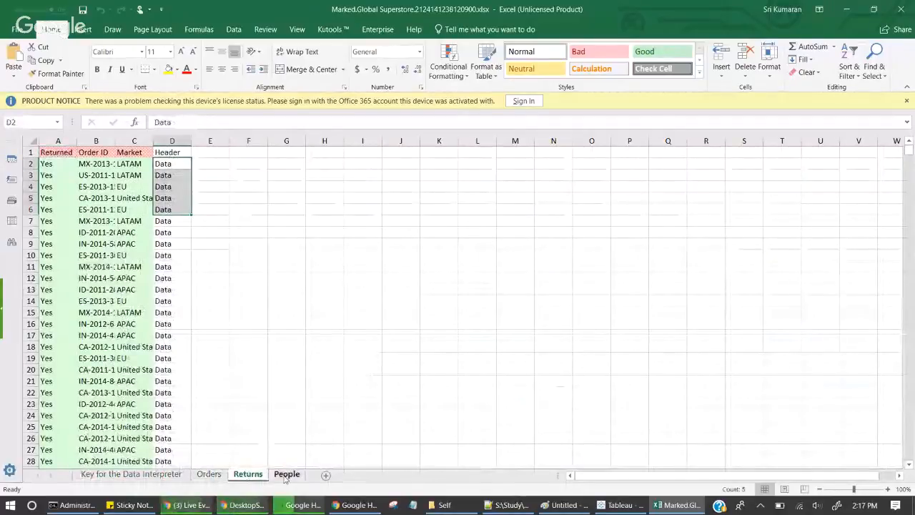
{"action": "left_click", "coordinate": [287, 474]}
{"action": "left_click_drag", "start_coordinate": [124, 164], "coordinate": [134, 324]}
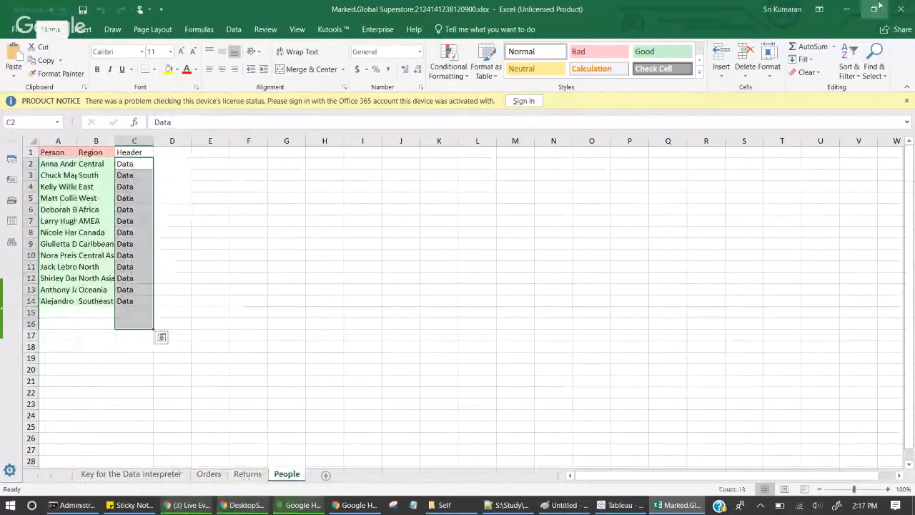
{"action": "left_click", "coordinate": [902, 8]}
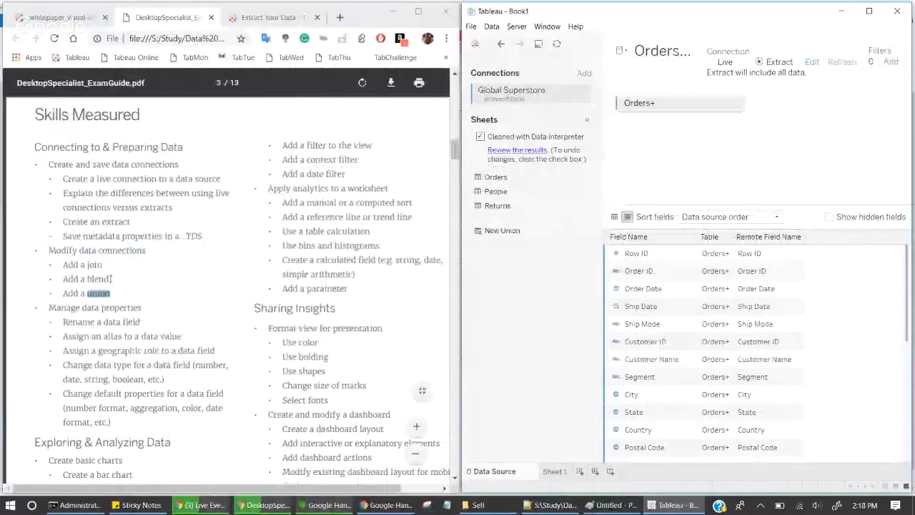
Highlight the blend objective, add Population.xlsx as a second Excel connection joined to Orders+, and show the combined fields on Sheet 1.
{"action": "left_click_drag", "start_coordinate": [110, 279], "coordinate": [86, 279]}
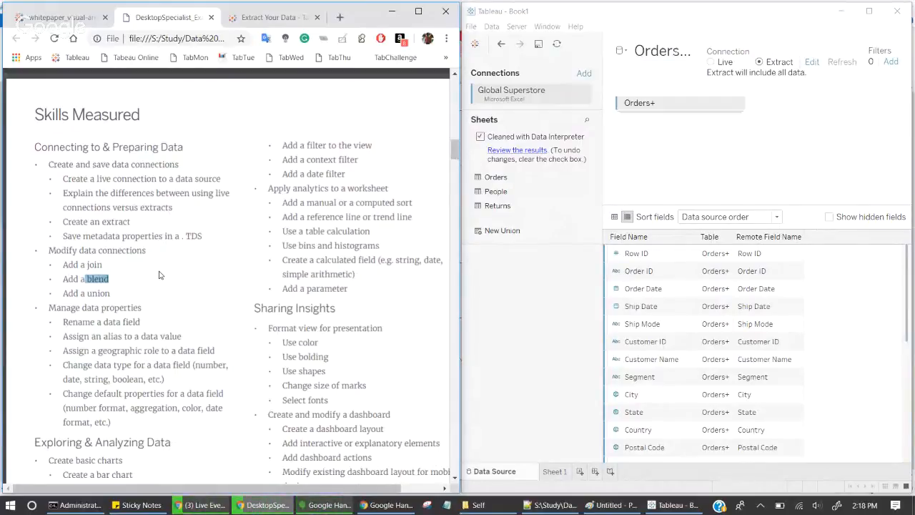
{"action": "left_click", "coordinate": [584, 73]}
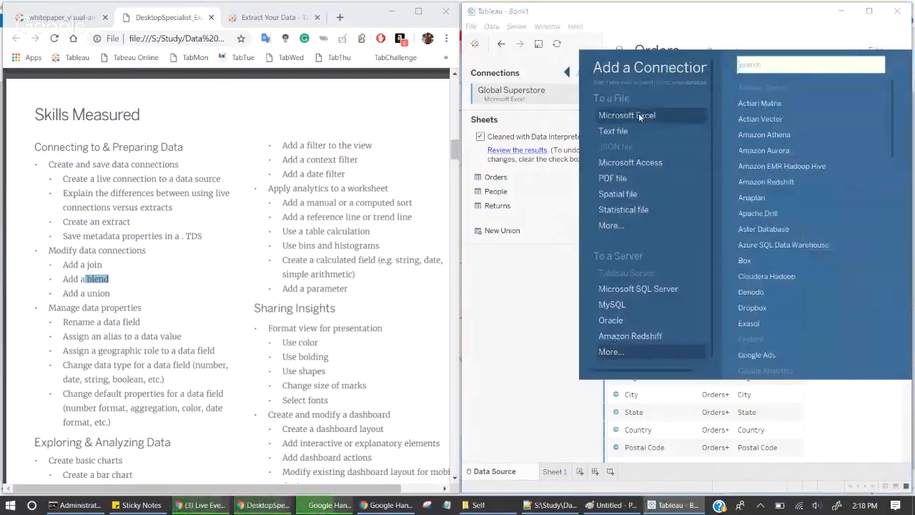
{"action": "left_click", "coordinate": [636, 115]}
{"action": "left_click", "coordinate": [640, 116]}
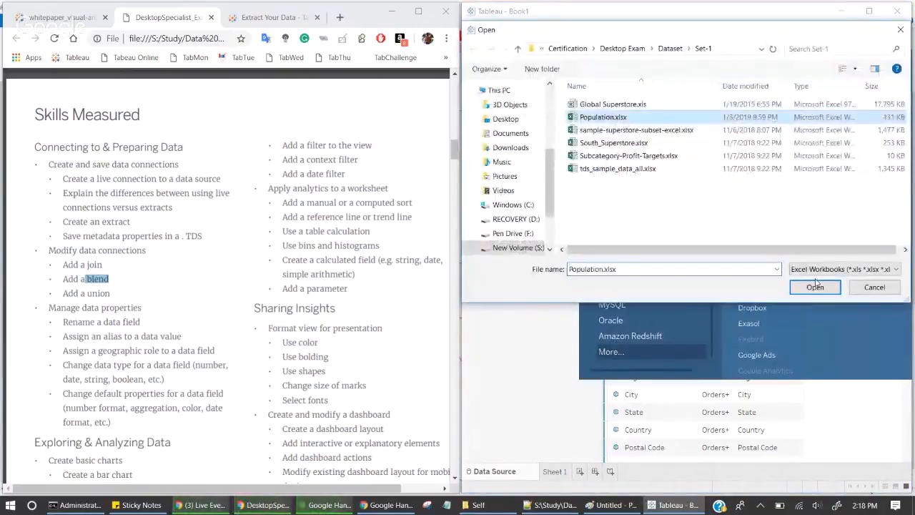
{"action": "left_click", "coordinate": [816, 286]}
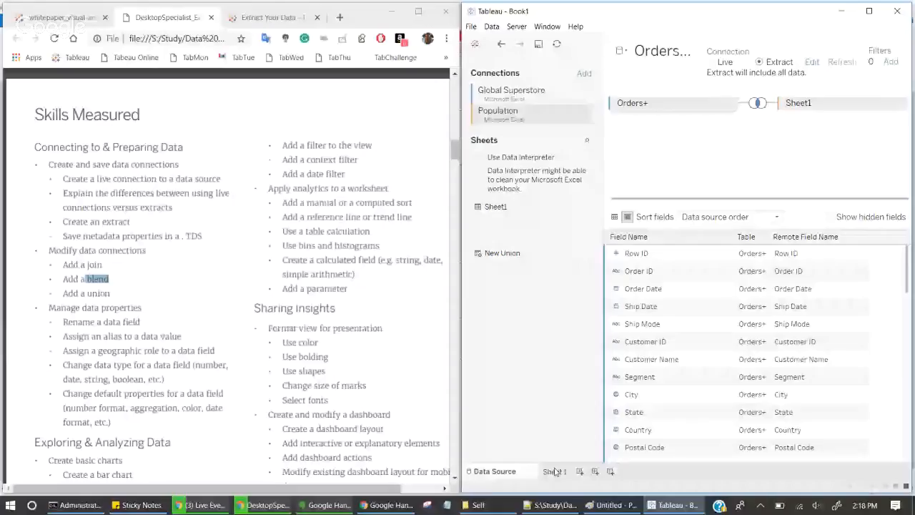
{"action": "left_click", "coordinate": [555, 471]}
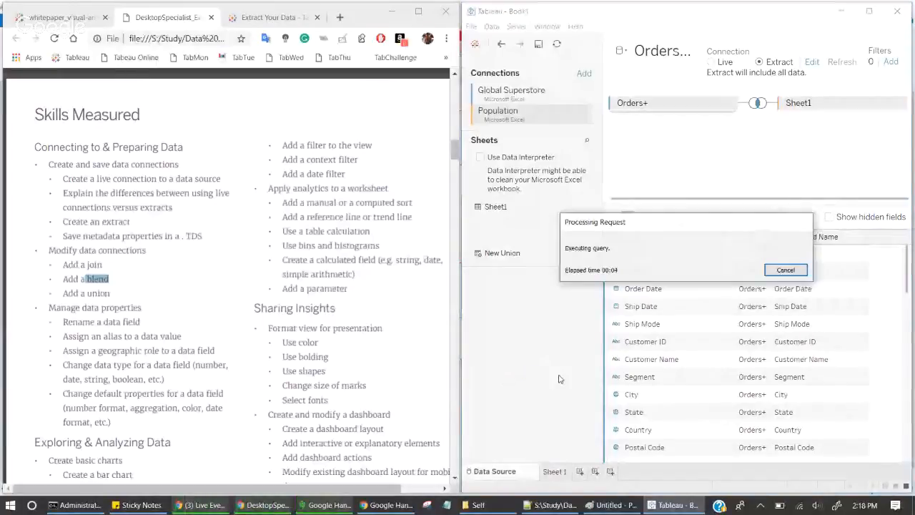
{"action": "left_click_drag", "start_coordinate": [683, 226], "coordinate": [649, 305]}
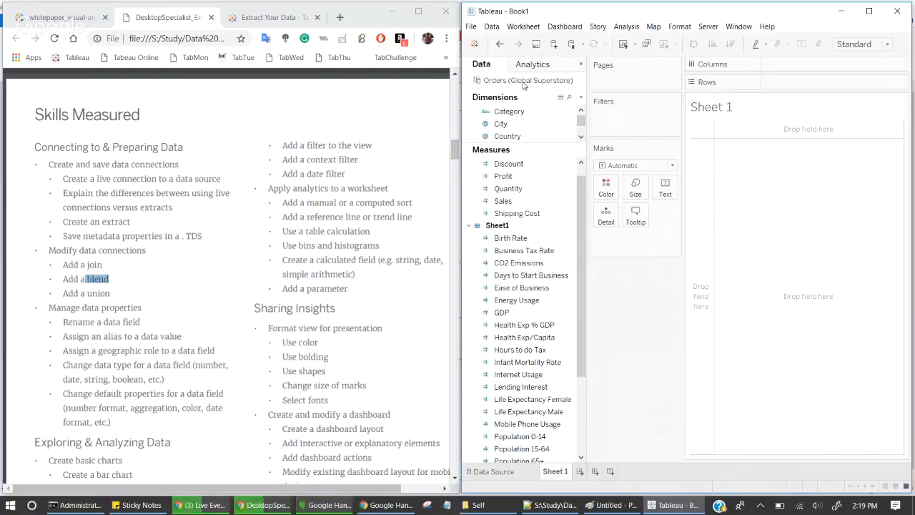
Connect to the Population.xlsx workbook as a separate new data source, and return to Sheet 1.
{"action": "left_click", "coordinate": [554, 44]}
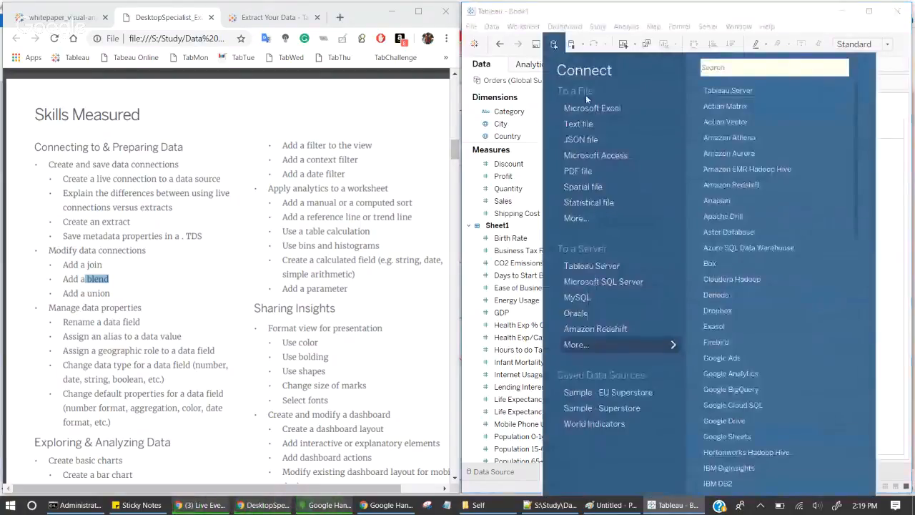
{"action": "left_click", "coordinate": [589, 108]}
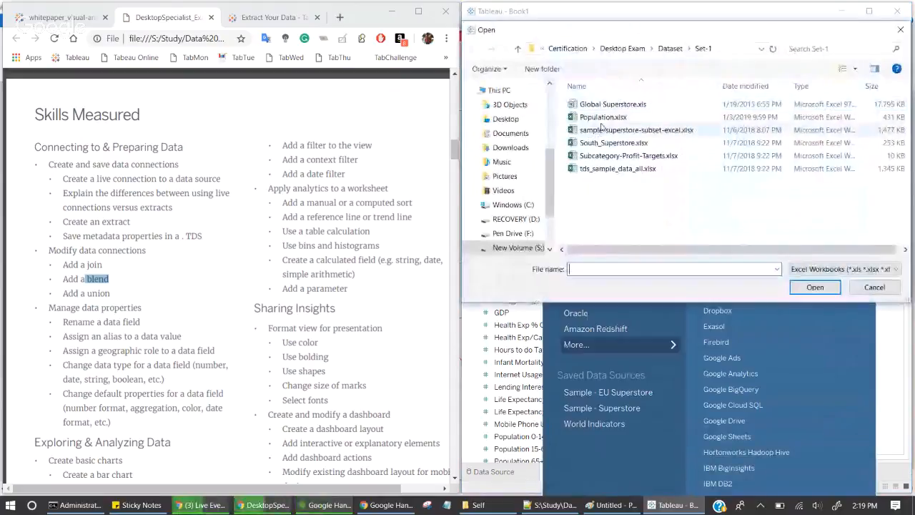
{"action": "left_click", "coordinate": [603, 118]}
{"action": "left_click", "coordinate": [814, 286]}
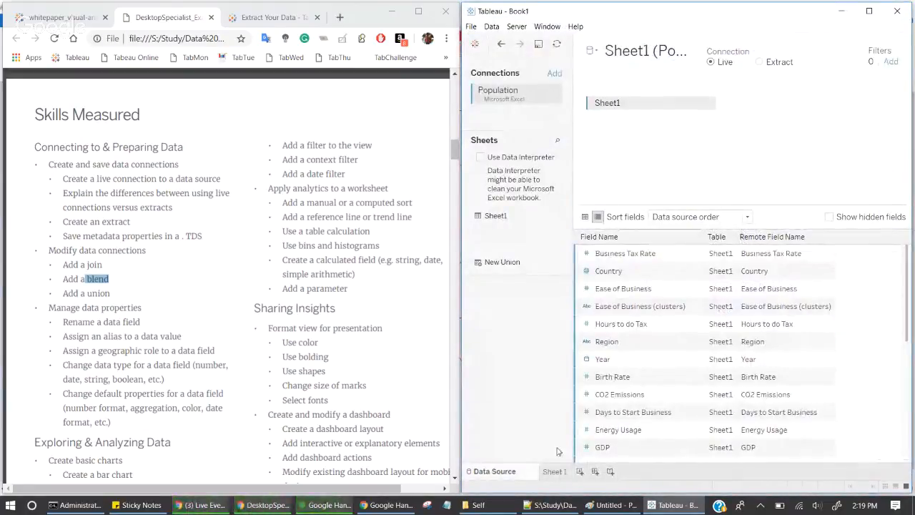
{"action": "left_click", "coordinate": [554, 471]}
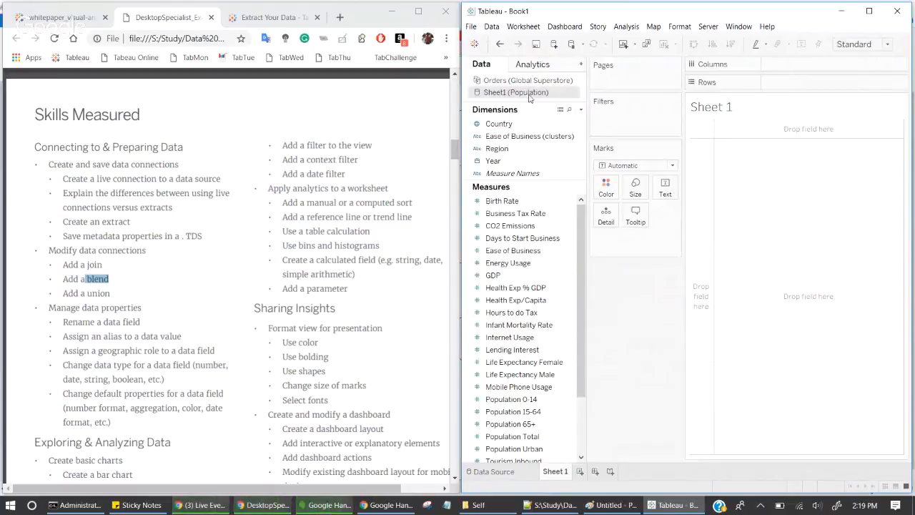
Set custom blend relationships between Sheet1 (Population) and Orders (Global Superstore), removing the automatic field mappings except WEEKDAY(Year).
{"action": "left_click", "coordinate": [494, 29]}
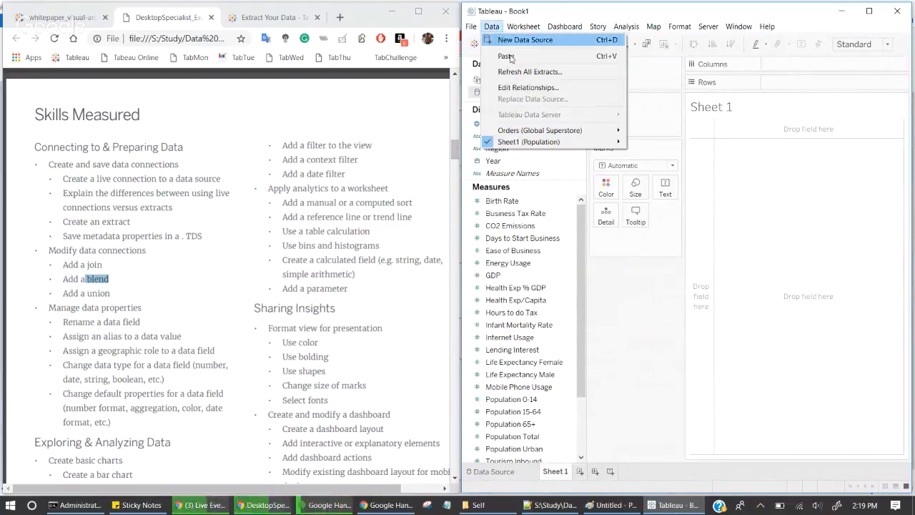
{"action": "left_click", "coordinate": [530, 88]}
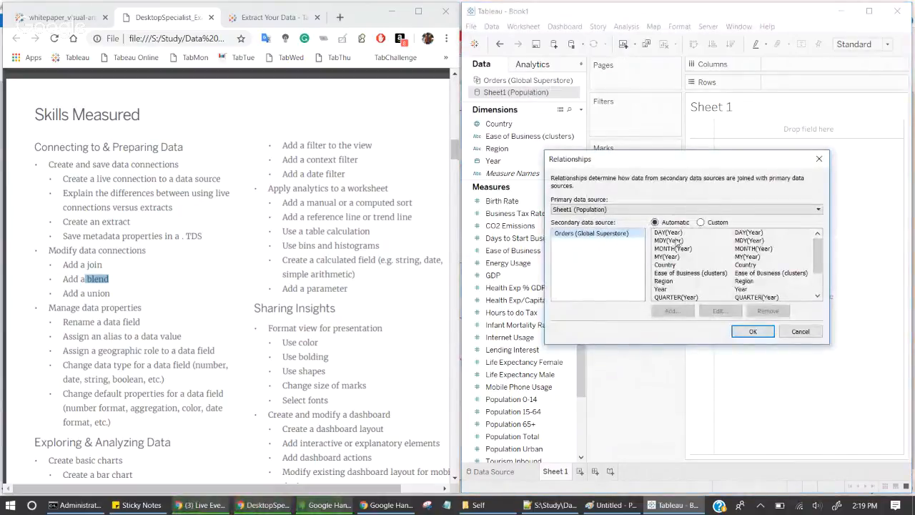
{"action": "left_click", "coordinate": [701, 223]}
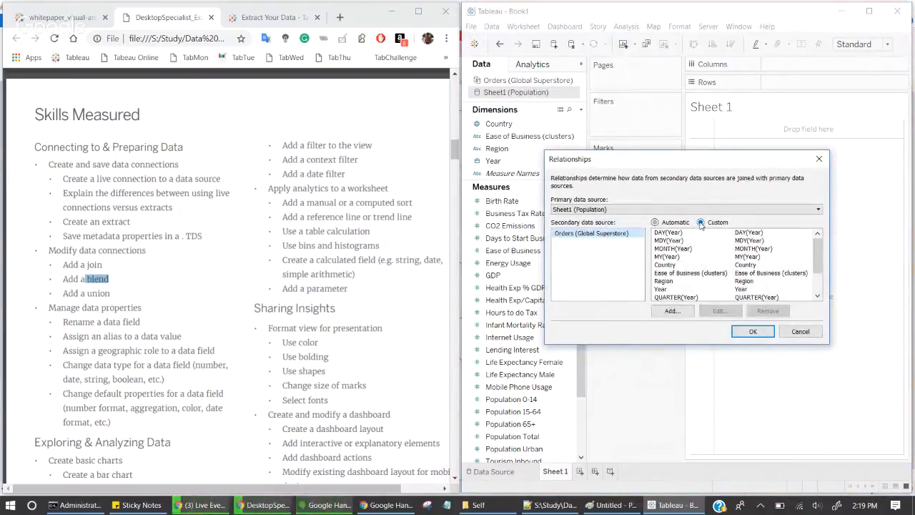
{"action": "left_click", "coordinate": [765, 312]}
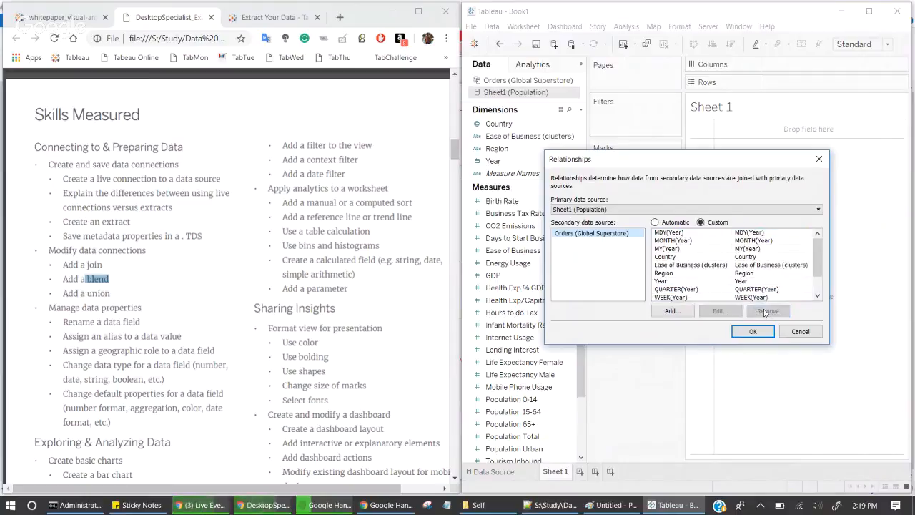
{"action": "left_click", "coordinate": [729, 288]}
{"action": "left_click", "coordinate": [729, 289], "text": "shift"}
{"action": "left_click", "coordinate": [768, 310]}
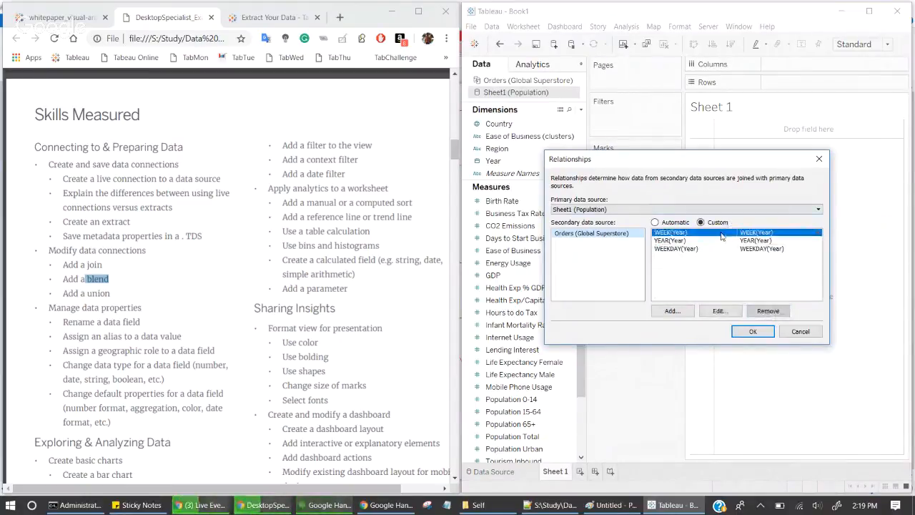
{"action": "left_click", "coordinate": [711, 250]}
{"action": "left_click", "coordinate": [711, 241], "text": "shift"}
{"action": "left_click", "coordinate": [768, 311]}
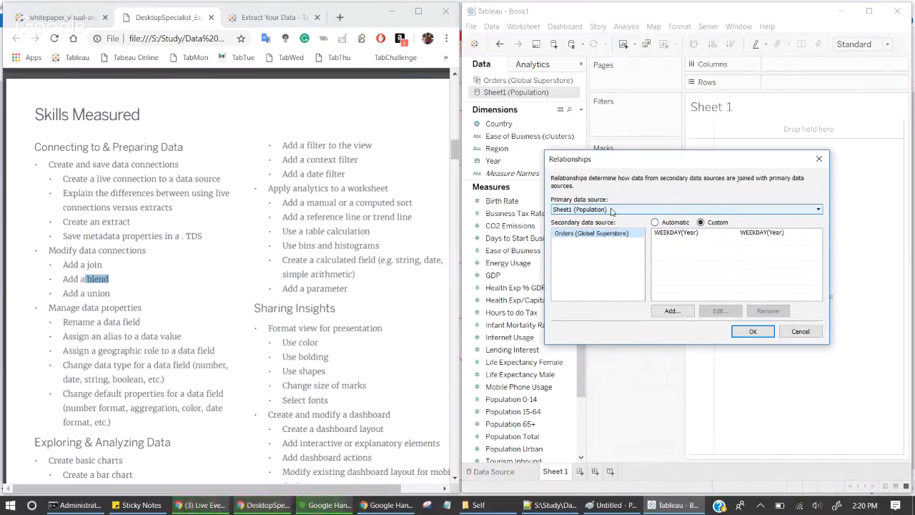
{"action": "left_click", "coordinate": [604, 233]}
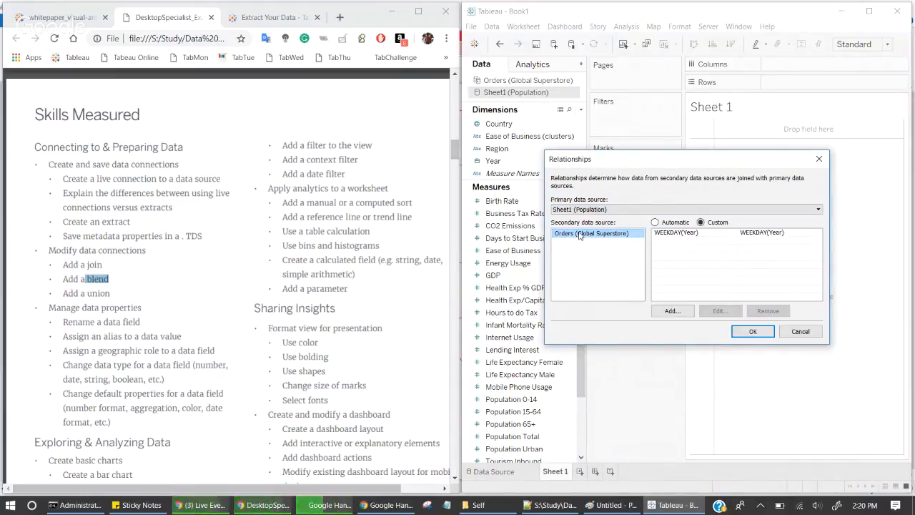
{"action": "left_click", "coordinate": [753, 331]}
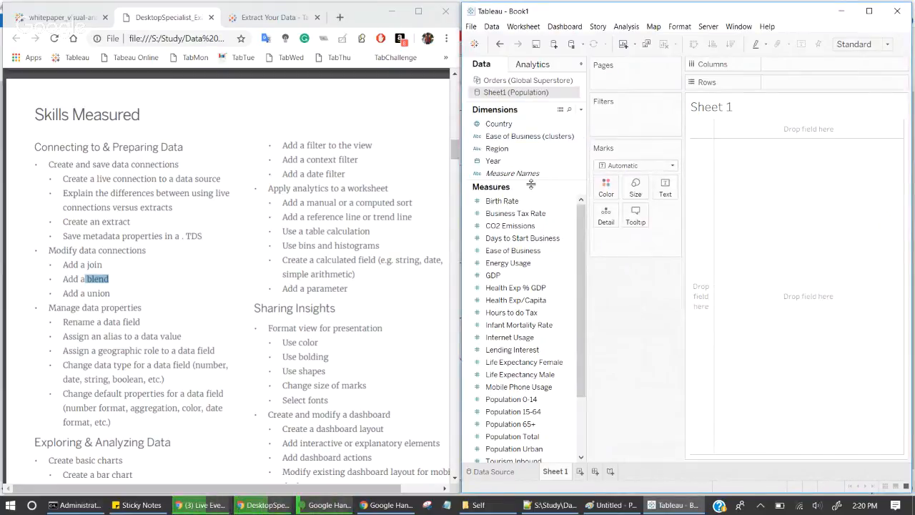
Compare the dimensions of the Population and Orders data sources, and close the Sheet1 (Population) data source.
{"action": "left_click_drag", "start_coordinate": [531, 184], "coordinate": [531, 243]}
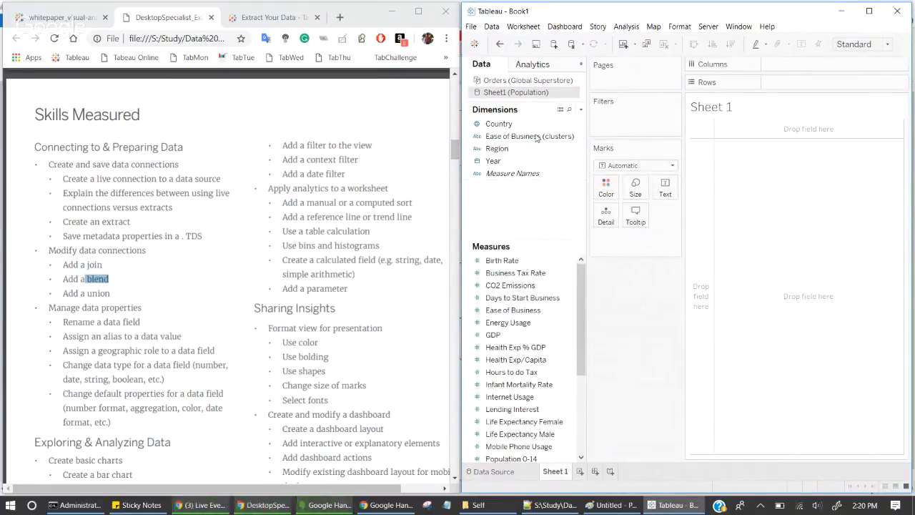
{"action": "left_click", "coordinate": [528, 83]}
{"action": "left_click_drag", "start_coordinate": [522, 161], "coordinate": [517, 351]}
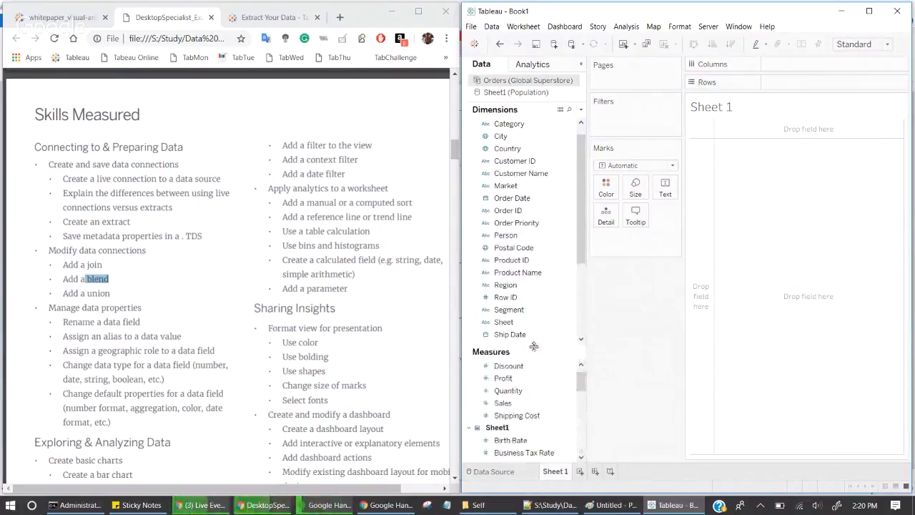
{"action": "right_click", "coordinate": [526, 97]}
{"action": "left_click", "coordinate": [564, 190]}
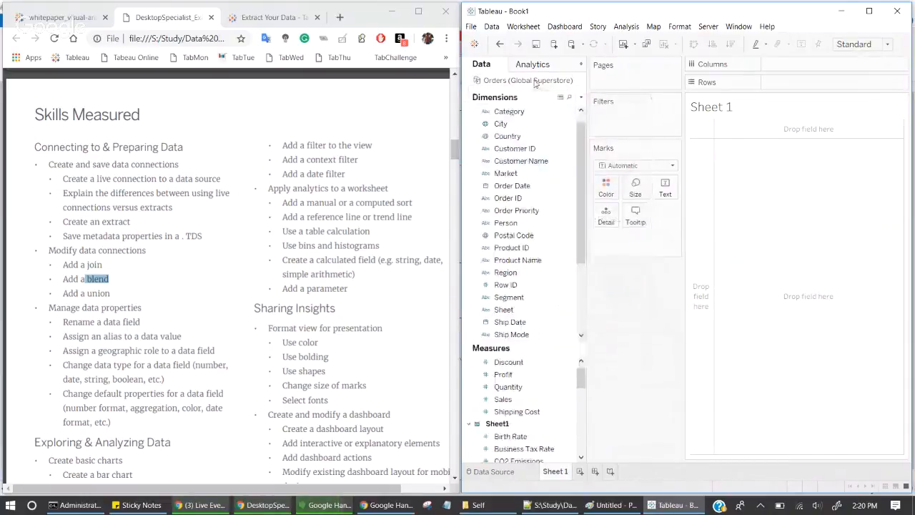
Remove the joined Sheet1 table and the Population connection from the Orders (Global Superstore) data source.
{"action": "left_click", "coordinate": [493, 471]}
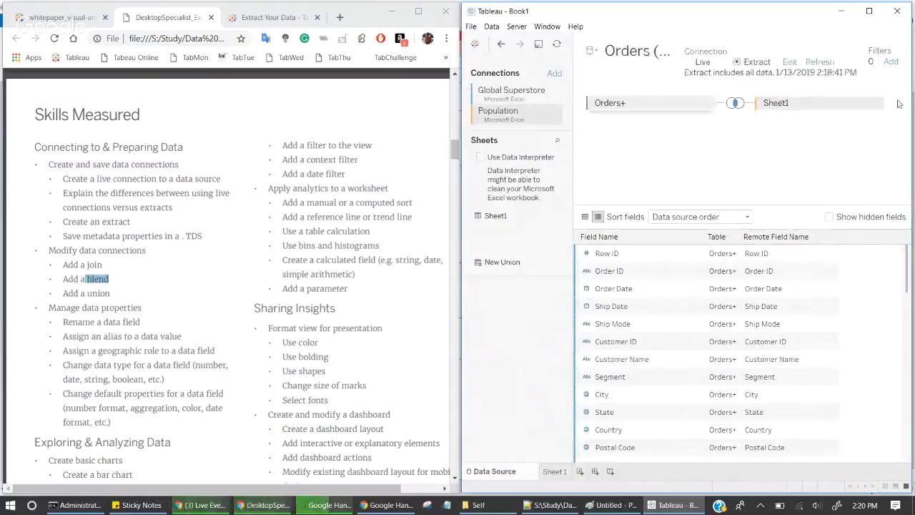
{"action": "left_click", "coordinate": [878, 105]}
{"action": "left_click", "coordinate": [804, 169]}
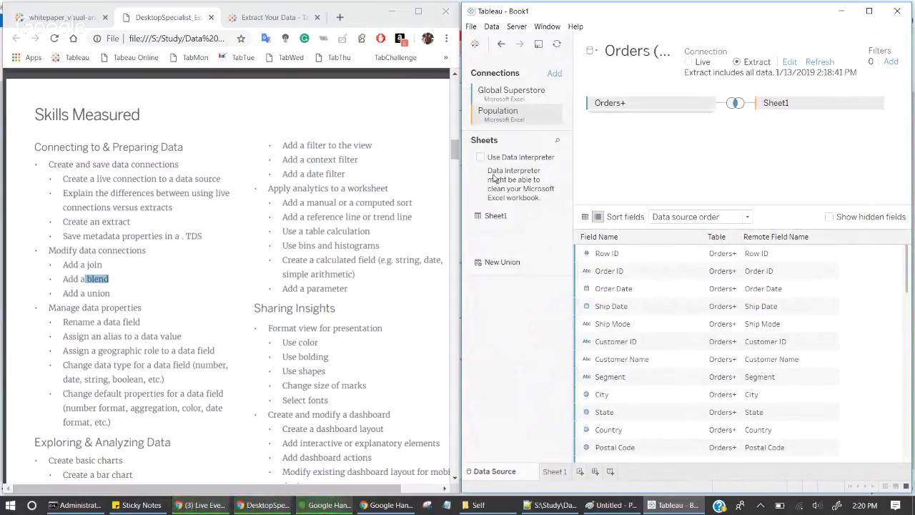
{"action": "left_click", "coordinate": [554, 116]}
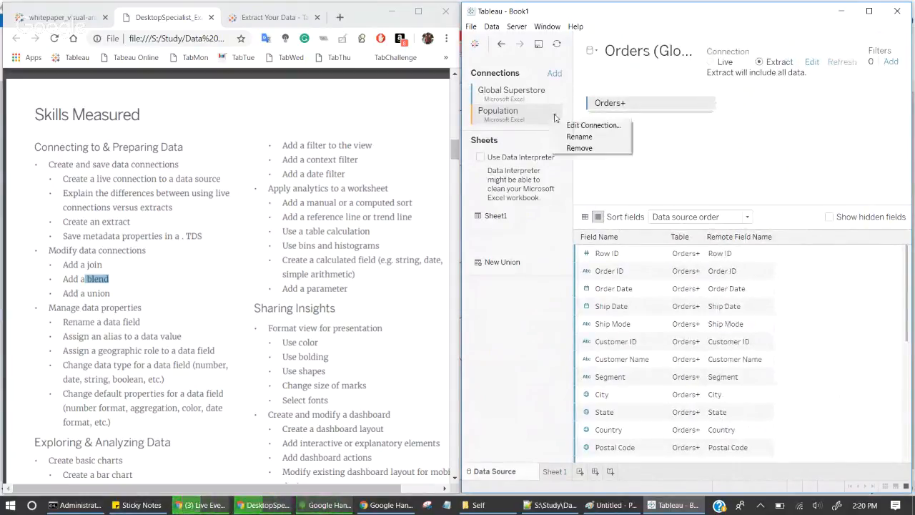
{"action": "left_click", "coordinate": [582, 148]}
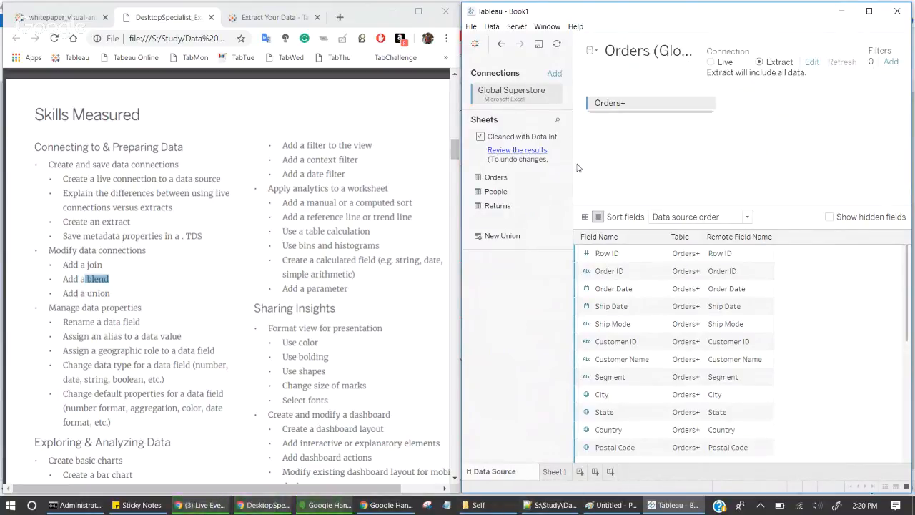
Switch the Orders (Global Superstore) data source from Extract to a Live connection, cancelling the pending processing requests.
{"action": "left_click", "coordinate": [562, 472]}
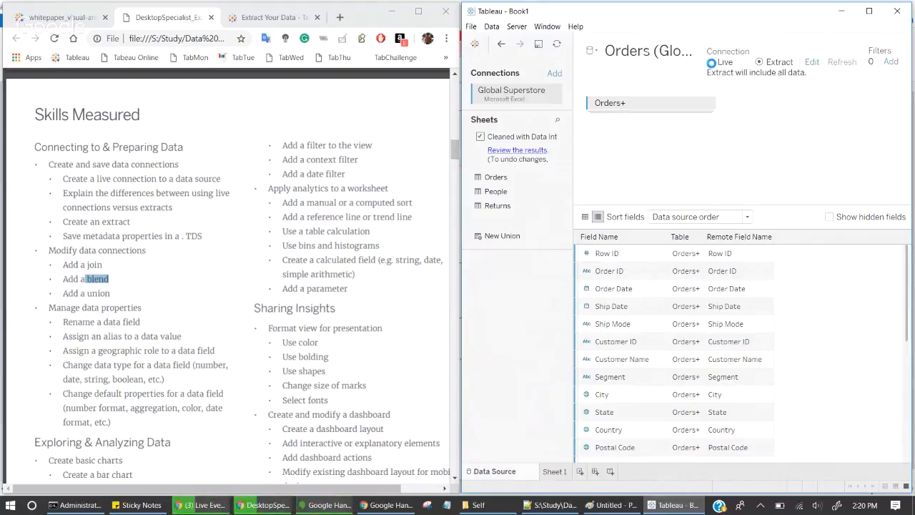
{"action": "left_click", "coordinate": [785, 270]}
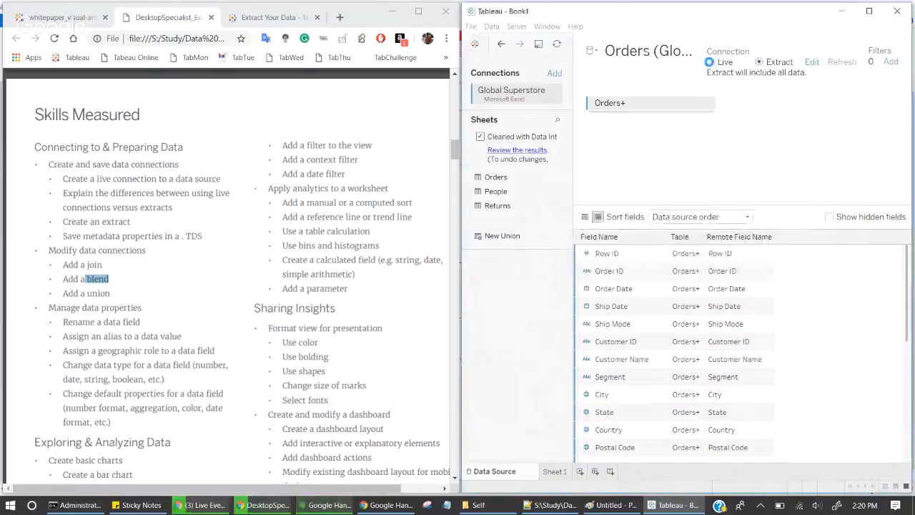
{"action": "left_click", "coordinate": [710, 62]}
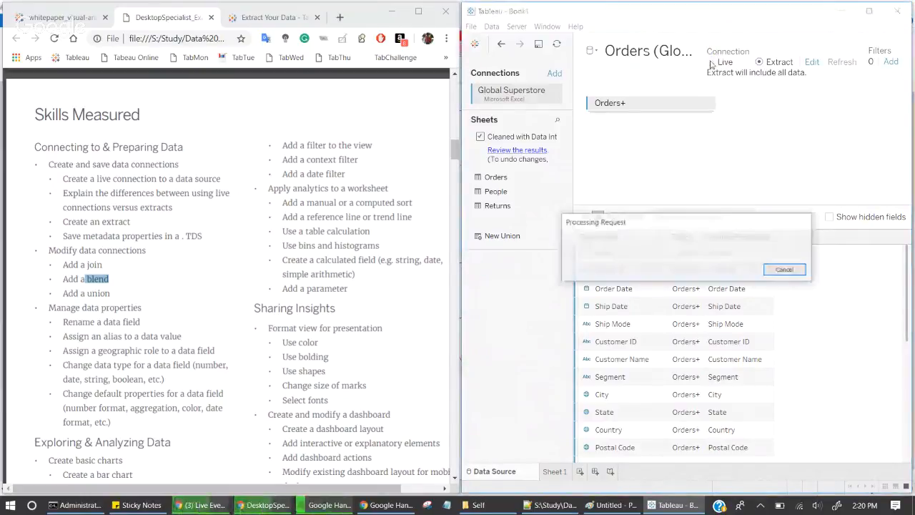
{"action": "left_click", "coordinate": [784, 270]}
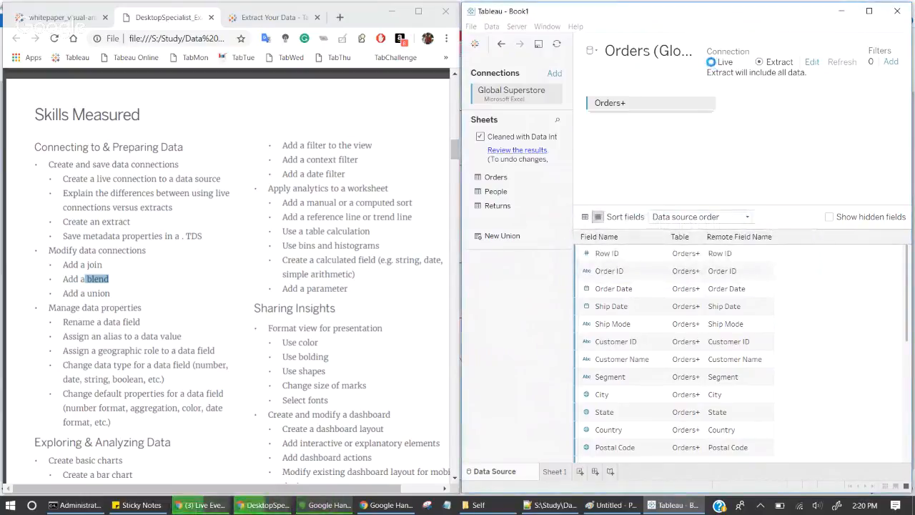
{"action": "left_click", "coordinate": [710, 63]}
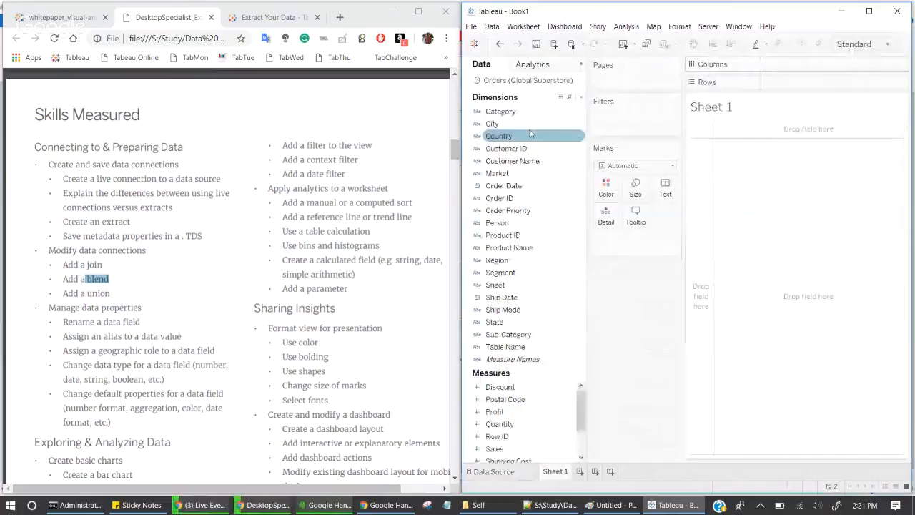
Remove the Orders+ union from the Orders (Global Superstore) data source and use the plain Orders sheet instead.
{"action": "left_click", "coordinate": [512, 474]}
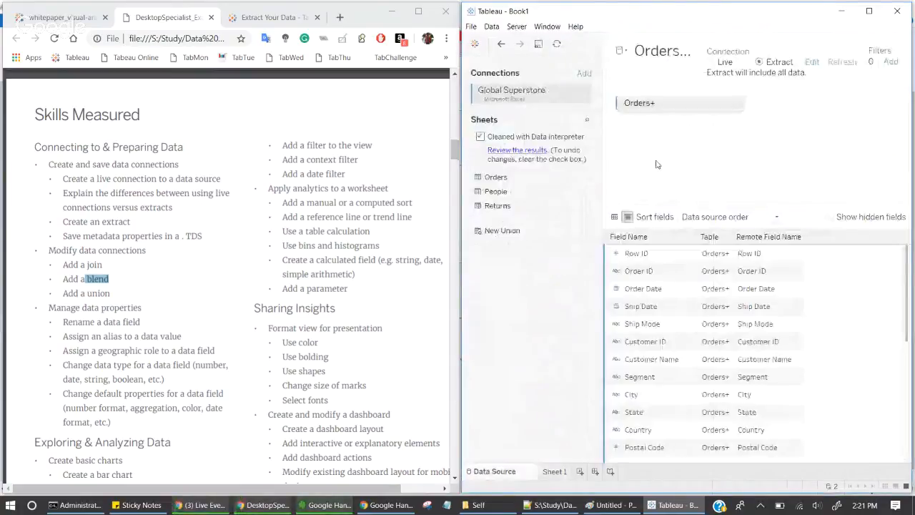
{"action": "right_click", "coordinate": [738, 102]}
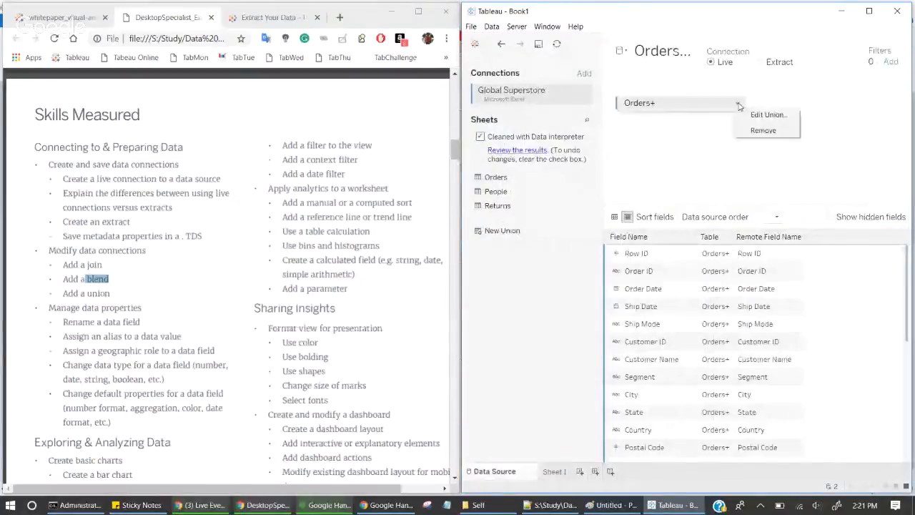
{"action": "left_click", "coordinate": [757, 130]}
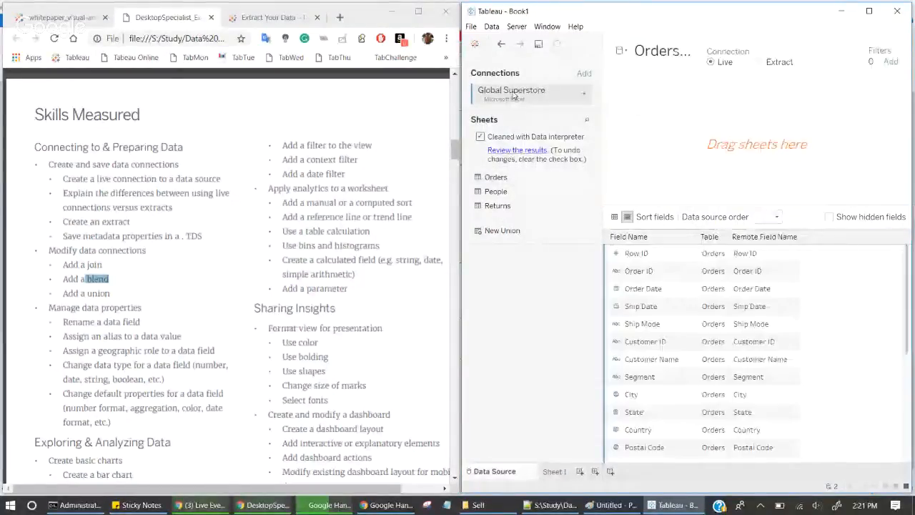
Connect to Global Superstore.xls as a new data source using its Orders sheet, and return to Sheet 1.
{"action": "left_click", "coordinate": [557, 43]}
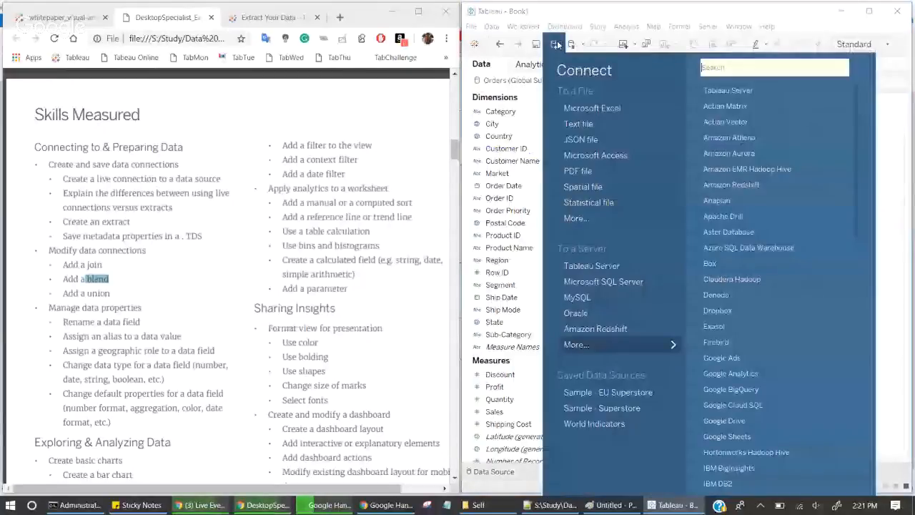
{"action": "left_click", "coordinate": [592, 108]}
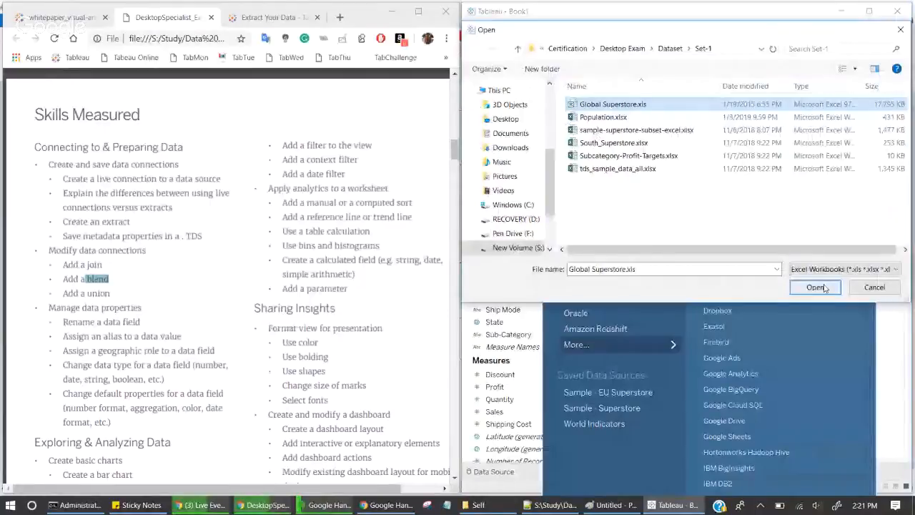
{"action": "left_click", "coordinate": [815, 286]}
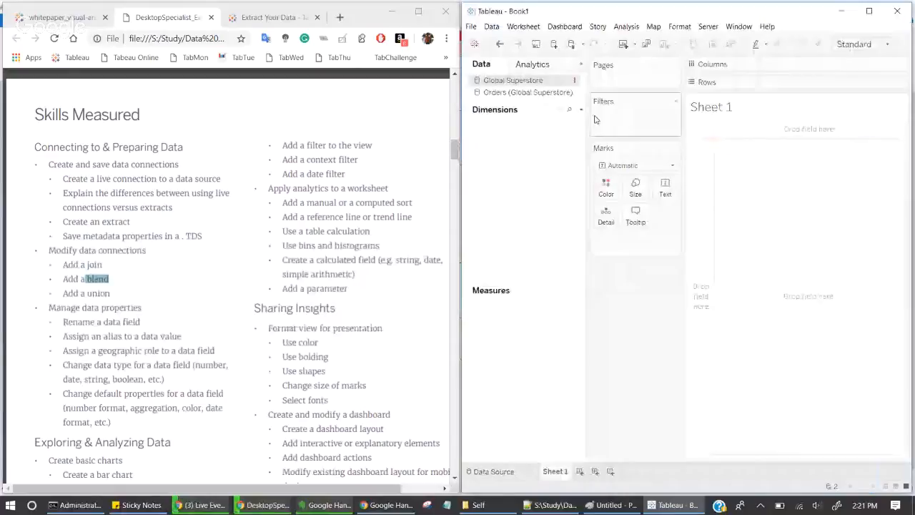
{"action": "left_click", "coordinate": [505, 473]}
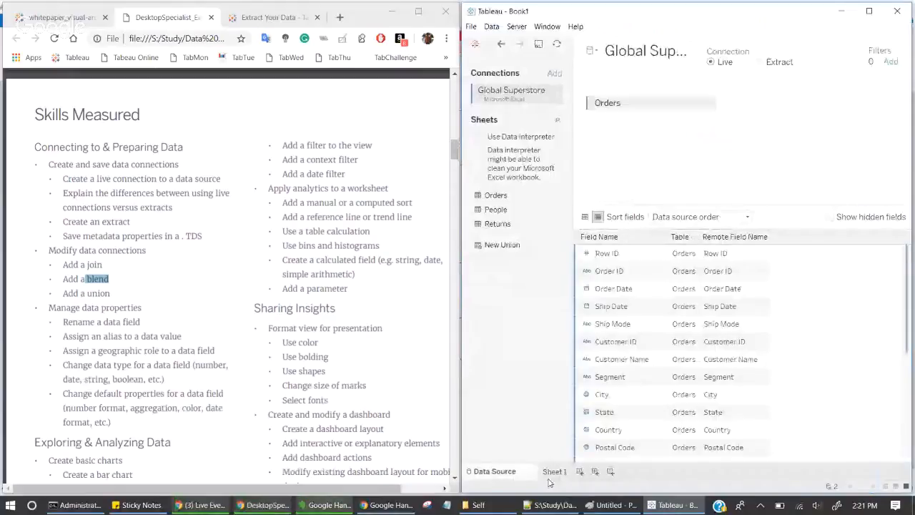
{"action": "left_click", "coordinate": [553, 472]}
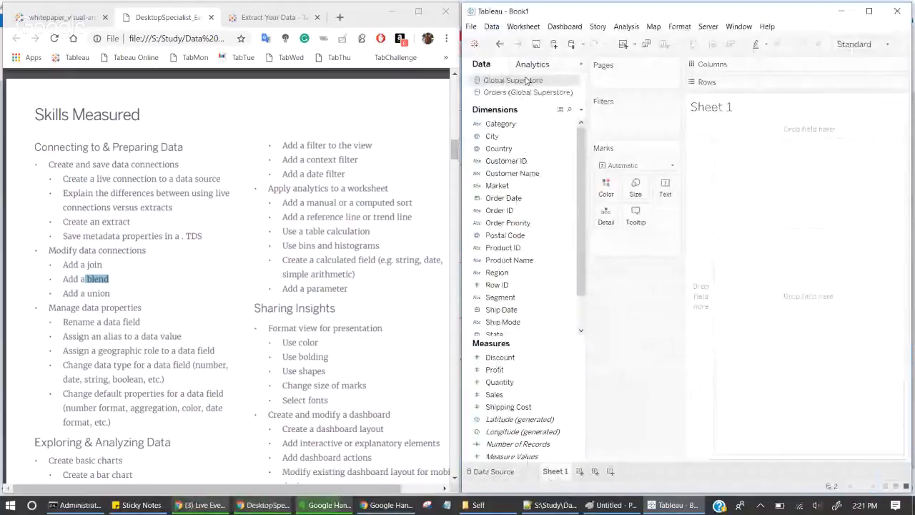
Rename the new Global Superstore data source to DS1.
{"action": "right_click", "coordinate": [527, 80]}
{"action": "left_click", "coordinate": [568, 129]}
{"action": "type", "text": "D"}
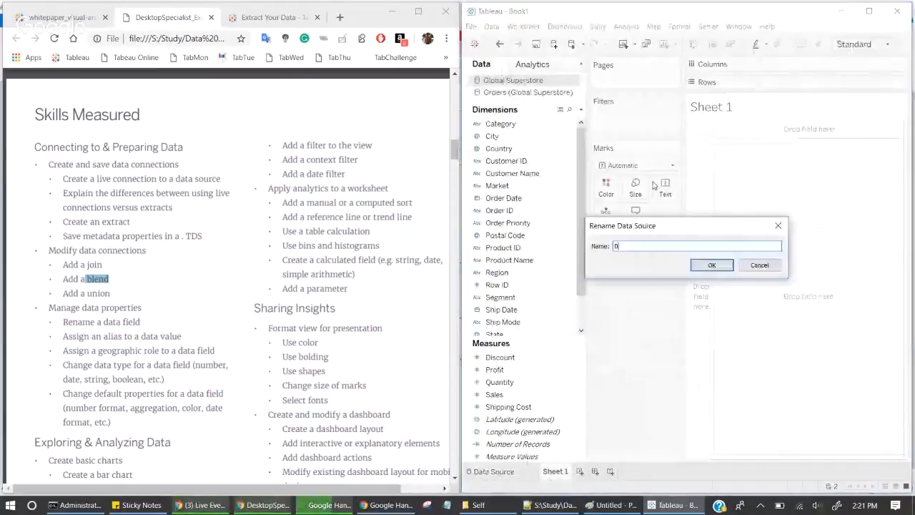
{"action": "type", "text": "S1"}
{"action": "key", "text": "Return"}
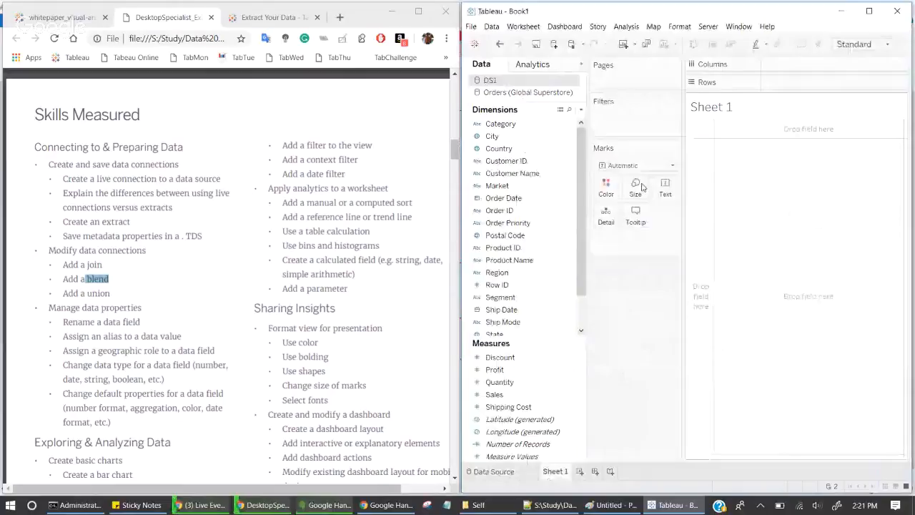
Rename the Orders (Global Superstore) data source to DS2, and select the DS1 data source.
{"action": "right_click", "coordinate": [530, 93]}
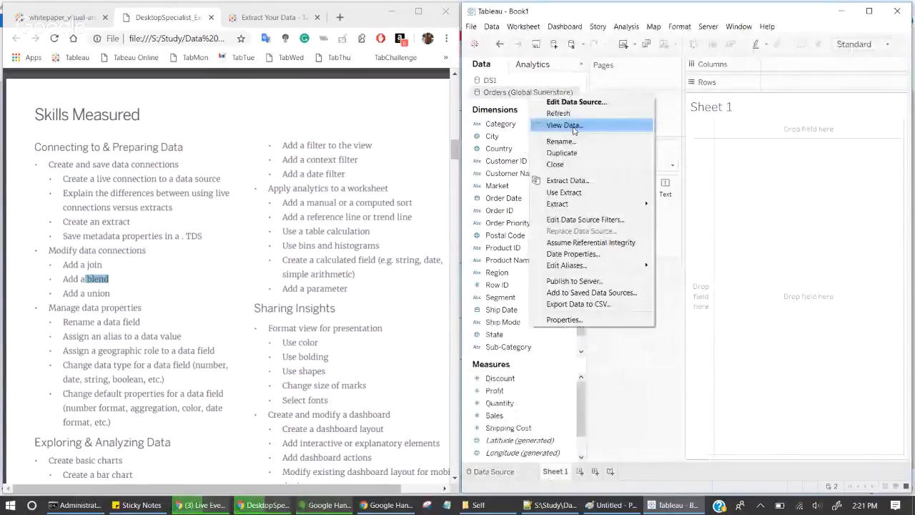
{"action": "left_click", "coordinate": [561, 142]}
{"action": "type", "text": "DS2"}
{"action": "key", "text": "Return"}
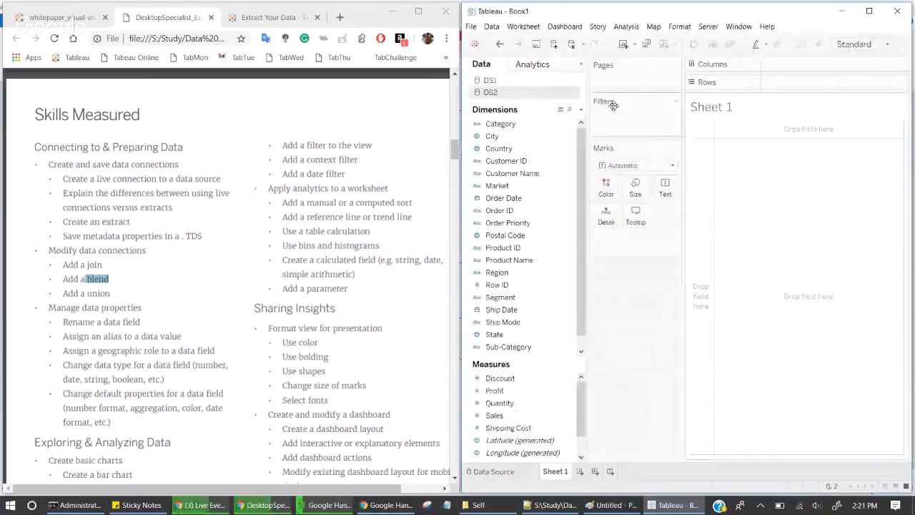
{"action": "left_click", "coordinate": [521, 85]}
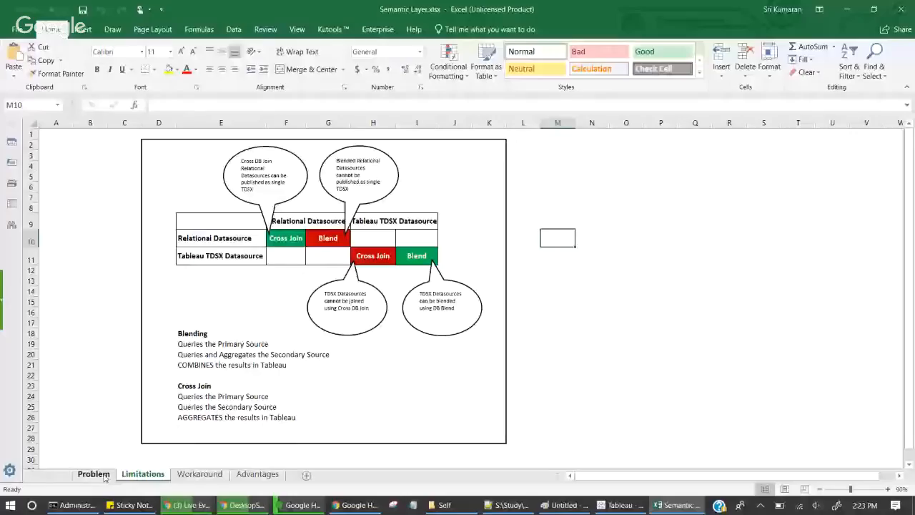
In Excel, highlight the Blending notes on the Limitations sheet of Semantic Layer.xlsx to compare blending with cross joins.
{"action": "left_click_drag", "start_coordinate": [203, 333], "coordinate": [206, 364]}
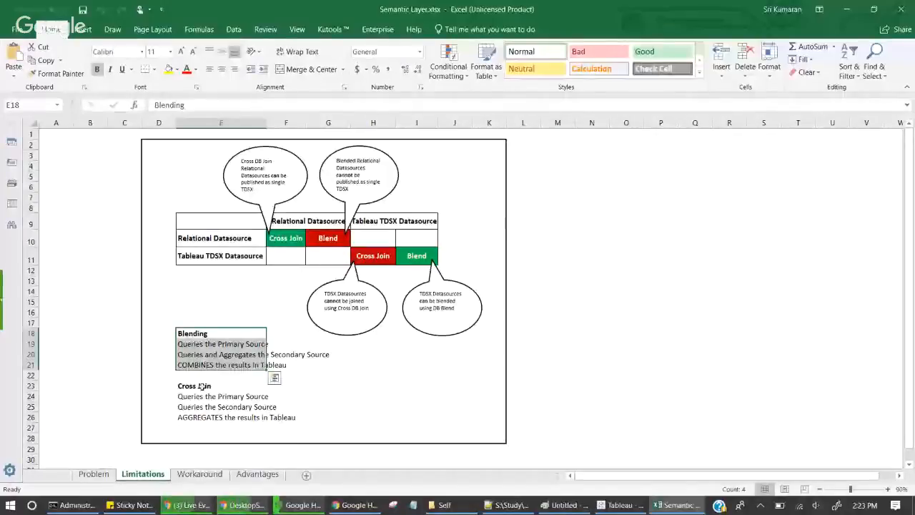
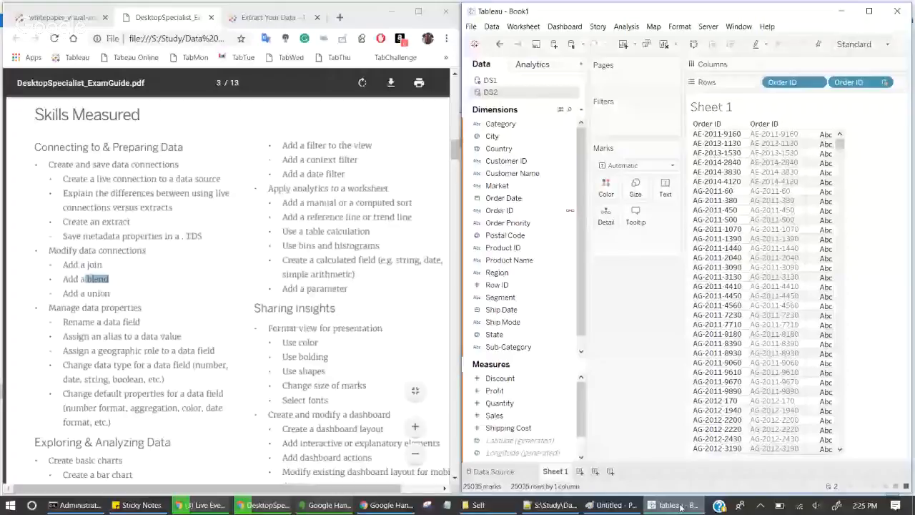
In the exam guide PDF, highlight the Manage data properties objective.
{"action": "left_click", "coordinate": [114, 294]}
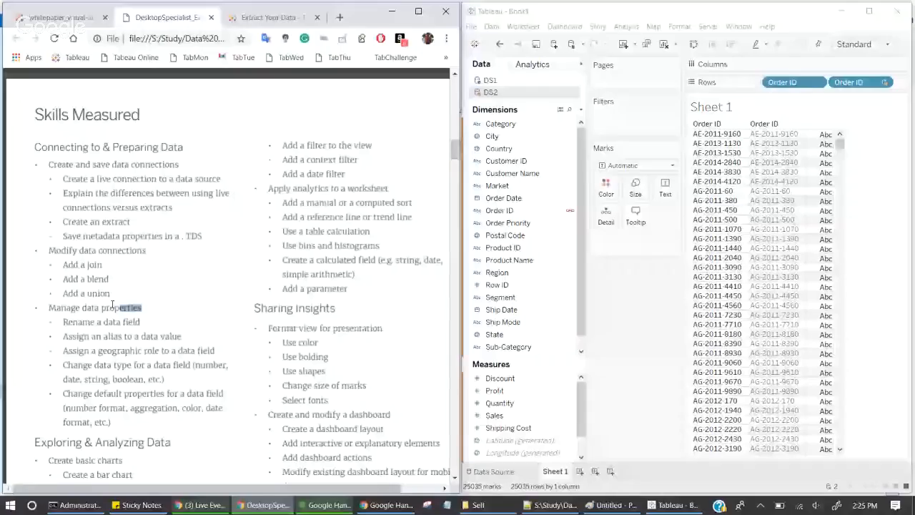
{"action": "left_click_drag", "start_coordinate": [112, 305], "coordinate": [82, 307]}
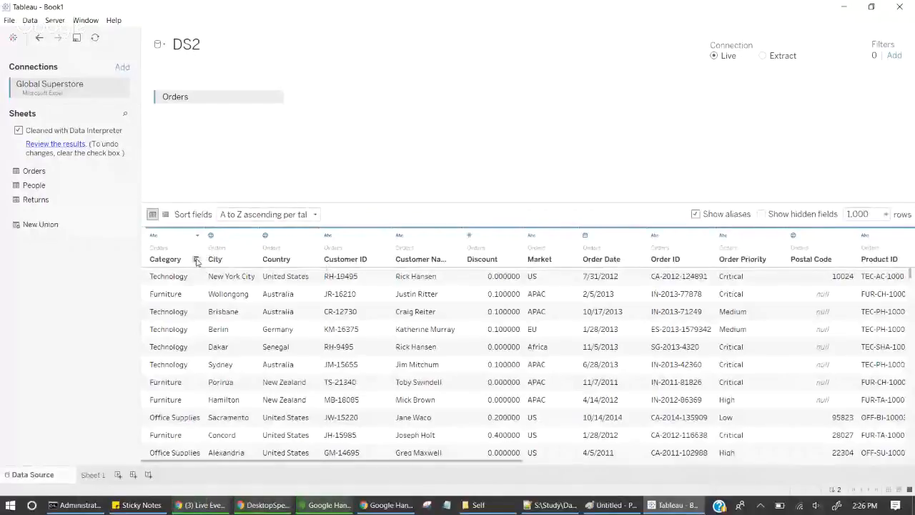
Sort the DS2 data preview by Category in descending order.
{"action": "left_click", "coordinate": [196, 259]}
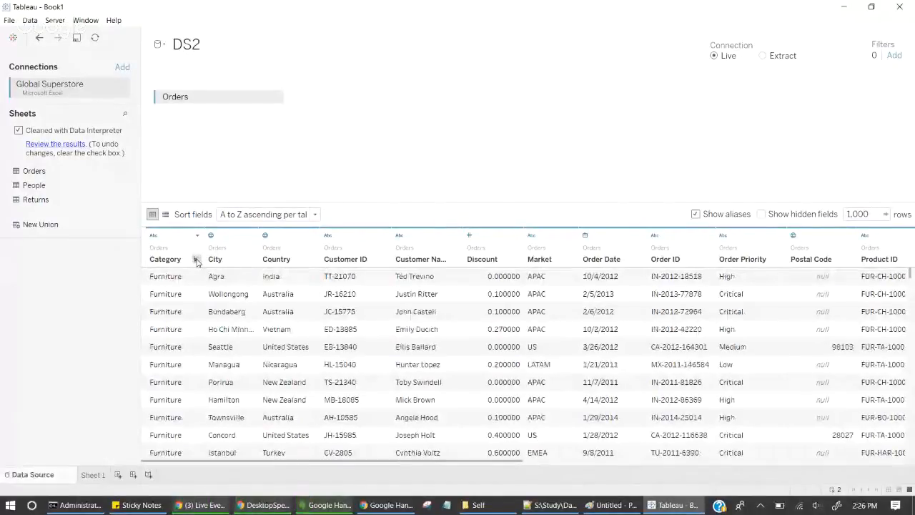
{"action": "left_click", "coordinate": [196, 260]}
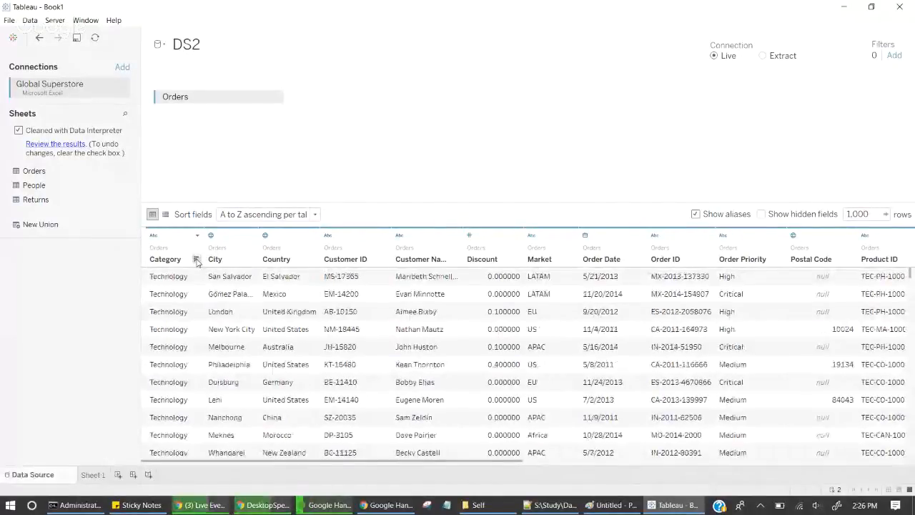
Review the data type and geographic role options of the Category field, and open its name for editing.
{"action": "left_click", "coordinate": [153, 236]}
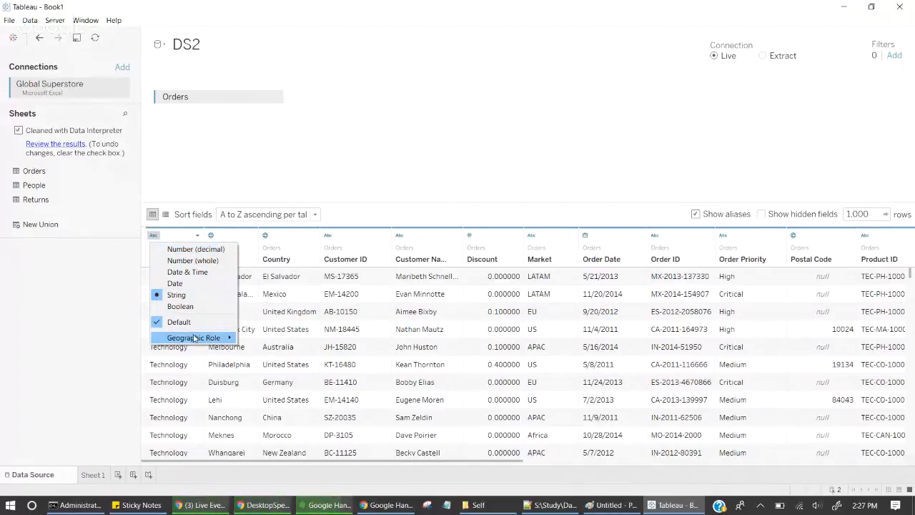
{"action": "mouse_move", "coordinate": [193, 337]}
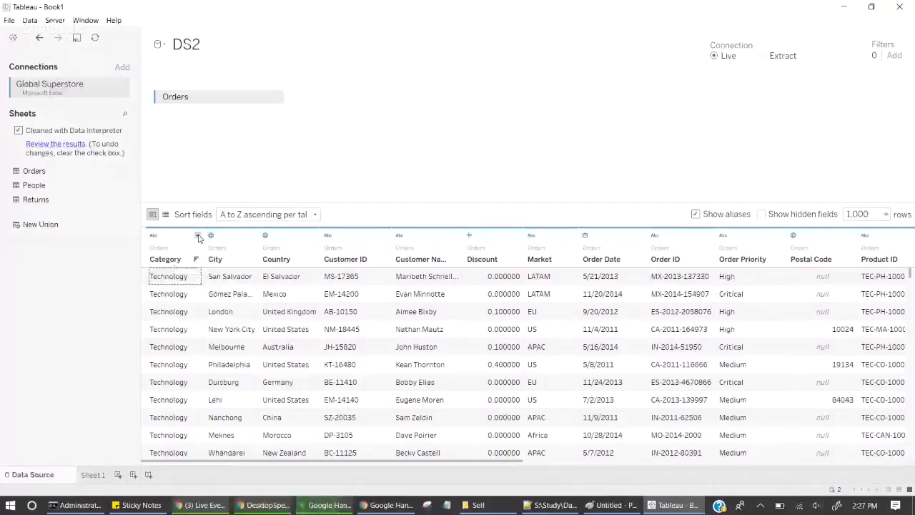
{"action": "left_click", "coordinate": [197, 236]}
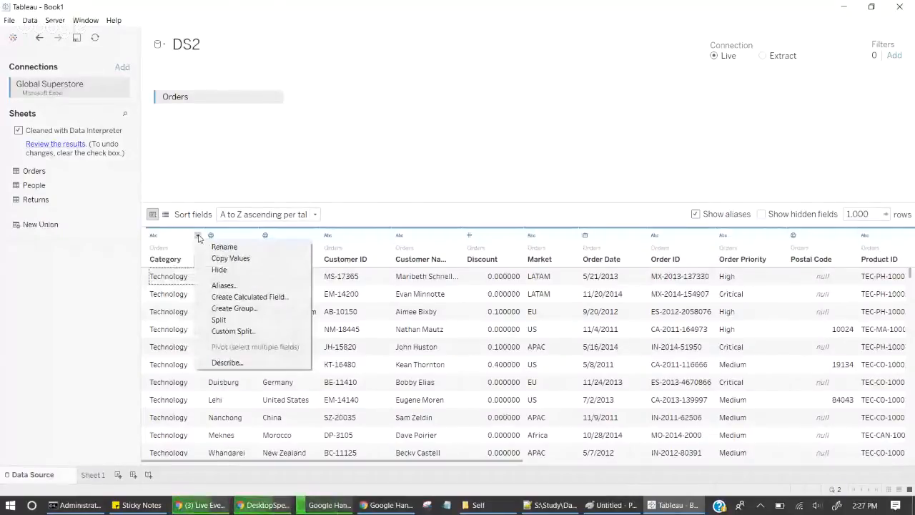
{"action": "left_click", "coordinate": [246, 249]}
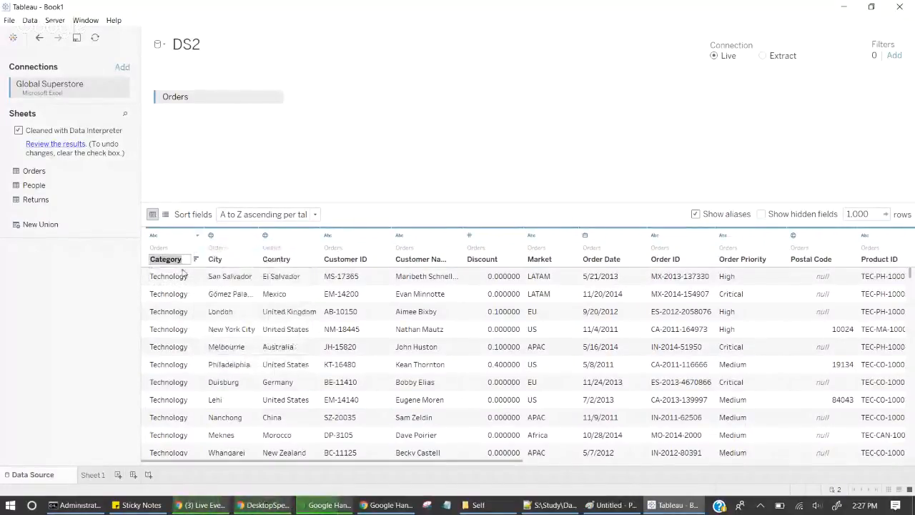
Review the Category aliases for Furniture, Office Supplies and Technology, and look at the calculated field editor for Category before dismissing it.
{"action": "left_click", "coordinate": [198, 235]}
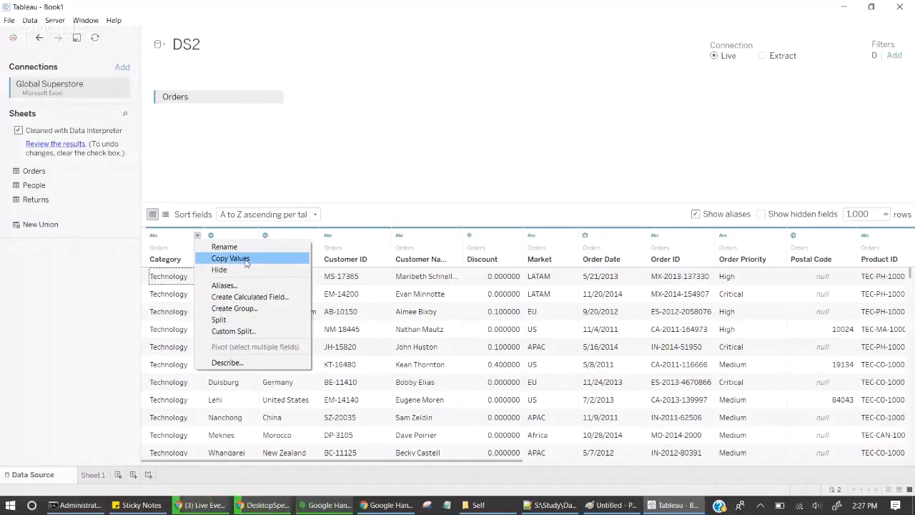
{"action": "left_click", "coordinate": [223, 286]}
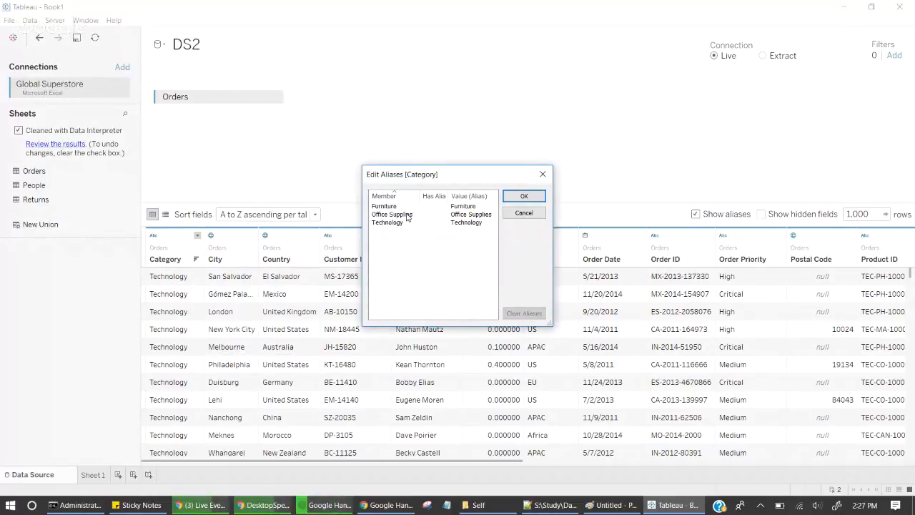
{"action": "left_click", "coordinate": [392, 207]}
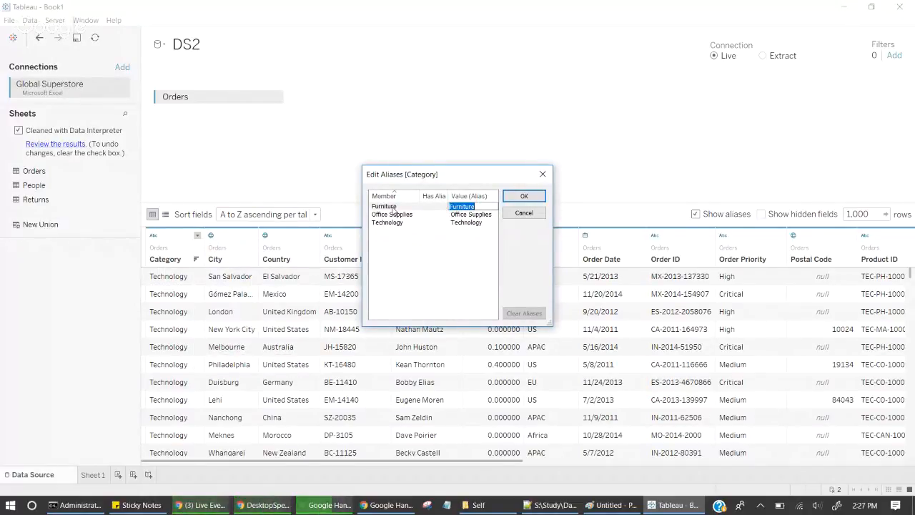
{"action": "left_click", "coordinate": [474, 207]}
{"action": "left_click", "coordinate": [455, 210]}
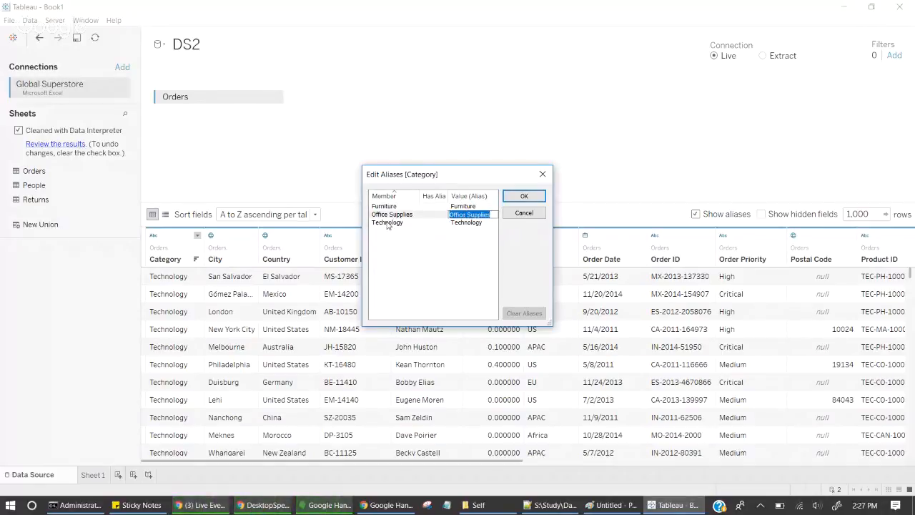
{"action": "left_click", "coordinate": [454, 223]}
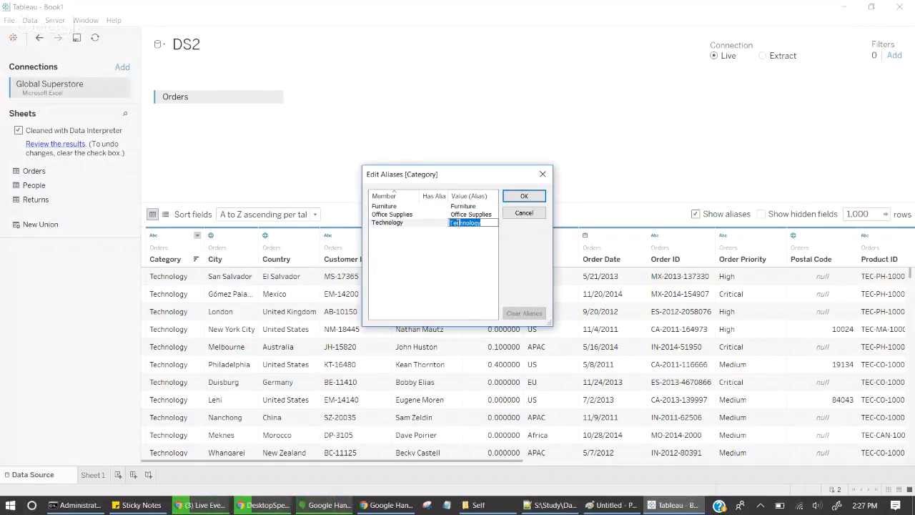
{"action": "left_click_drag", "start_coordinate": [476, 174], "coordinate": [465, 278]}
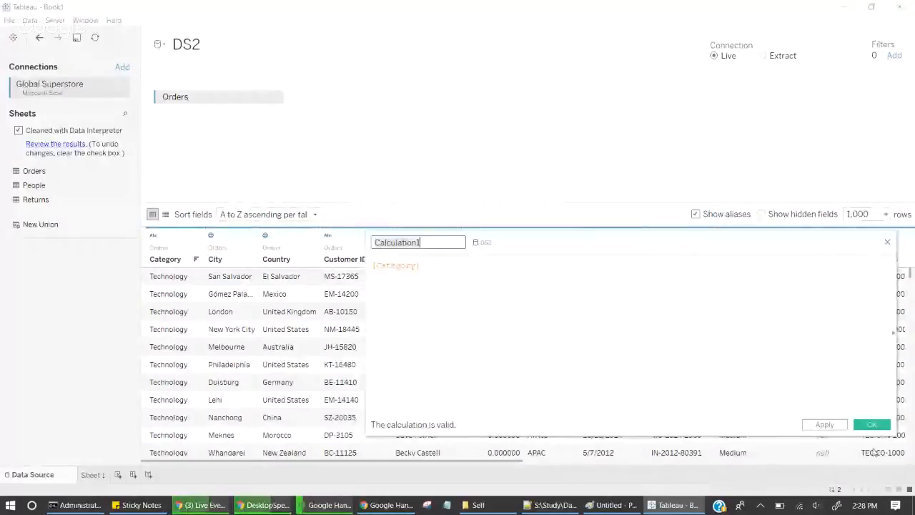
{"action": "left_click", "coordinate": [887, 241]}
Explore creating a group on Category by selecting Furniture, Office Supplies and Technology, and cancel the group.
{"action": "left_click", "coordinate": [197, 235]}
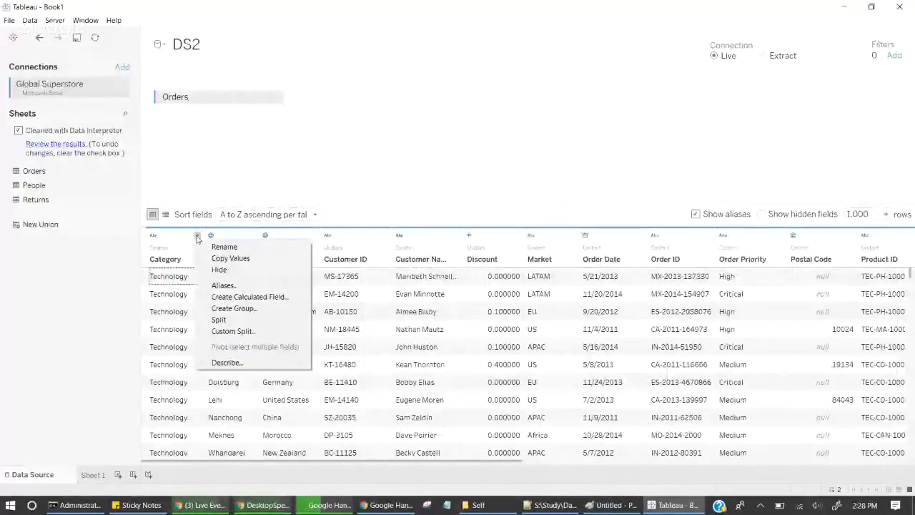
{"action": "left_click", "coordinate": [236, 308]}
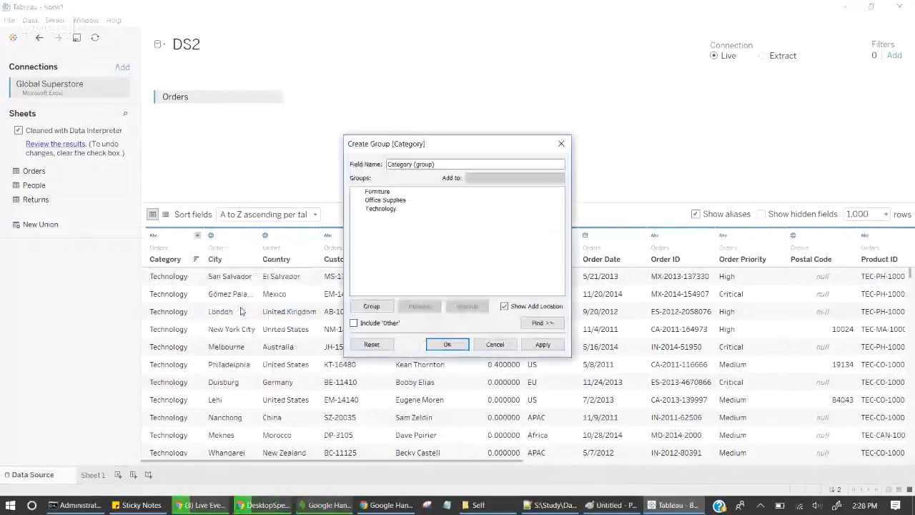
{"action": "left_click", "coordinate": [384, 200]}
{"action": "left_click", "coordinate": [381, 193]}
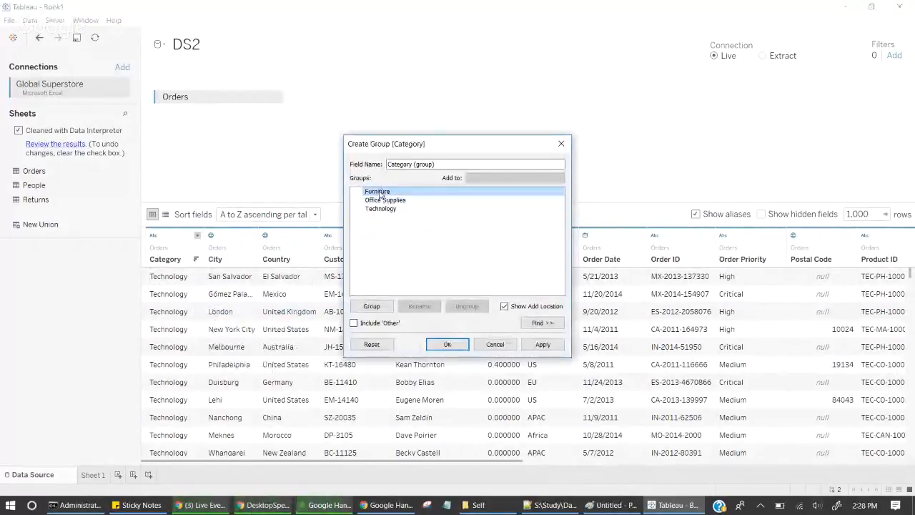
{"action": "left_click", "coordinate": [386, 201]}
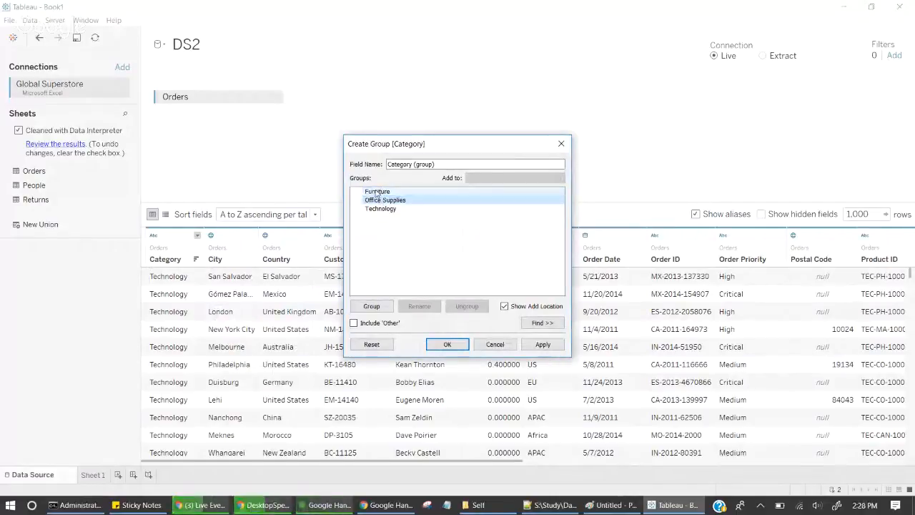
{"action": "left_click", "coordinate": [384, 209]}
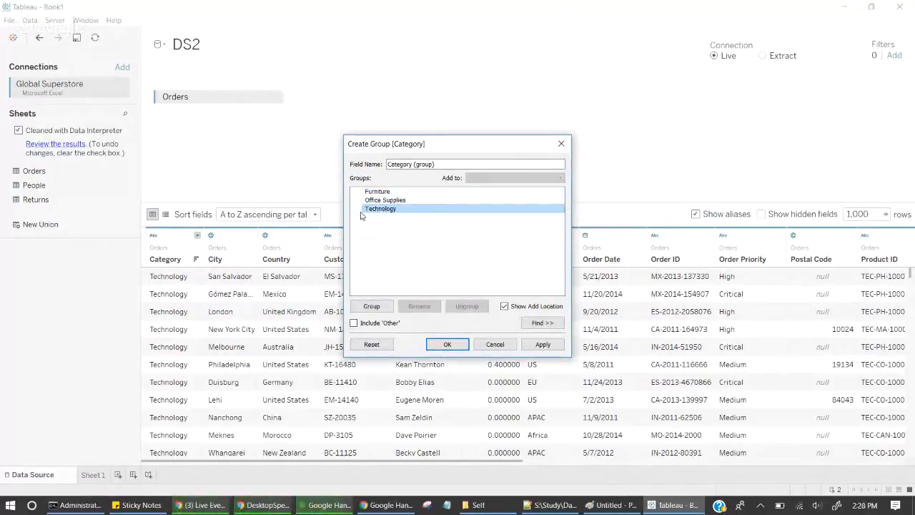
{"action": "left_click", "coordinate": [495, 343]}
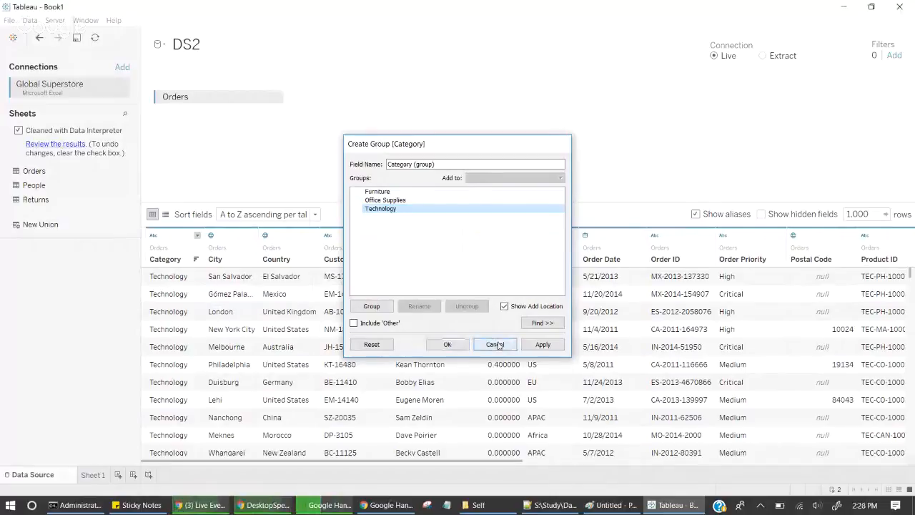
Custom-split the Customer ID field on the "-" separator, splitting off the first 1 column.
{"action": "left_click", "coordinate": [198, 235]}
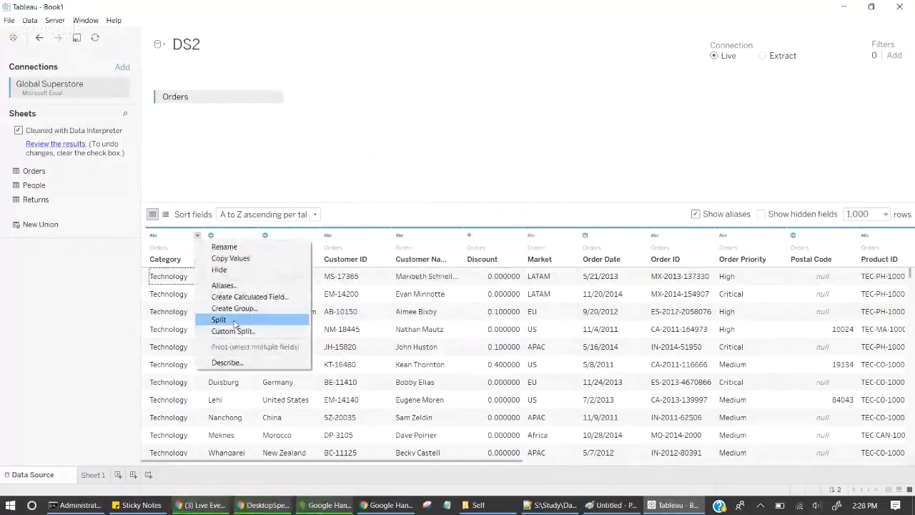
{"action": "left_click", "coordinate": [366, 327]}
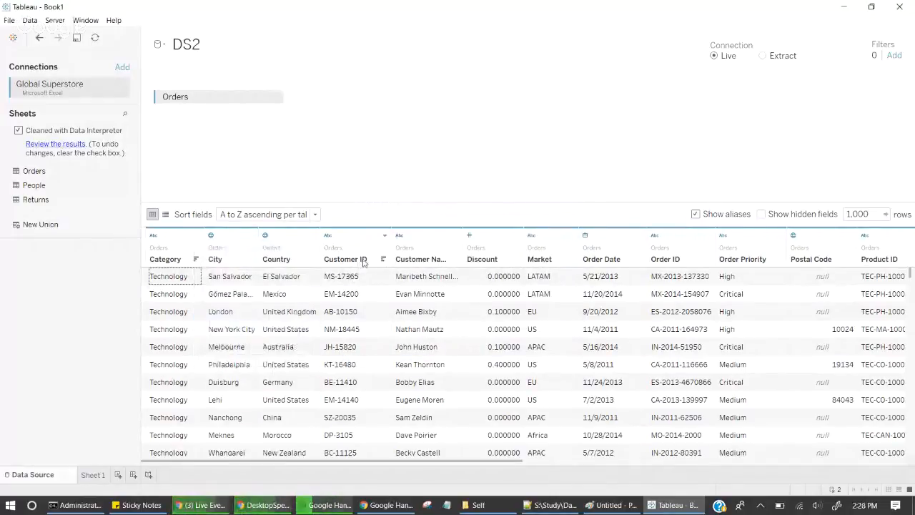
{"action": "left_click", "coordinate": [385, 235]}
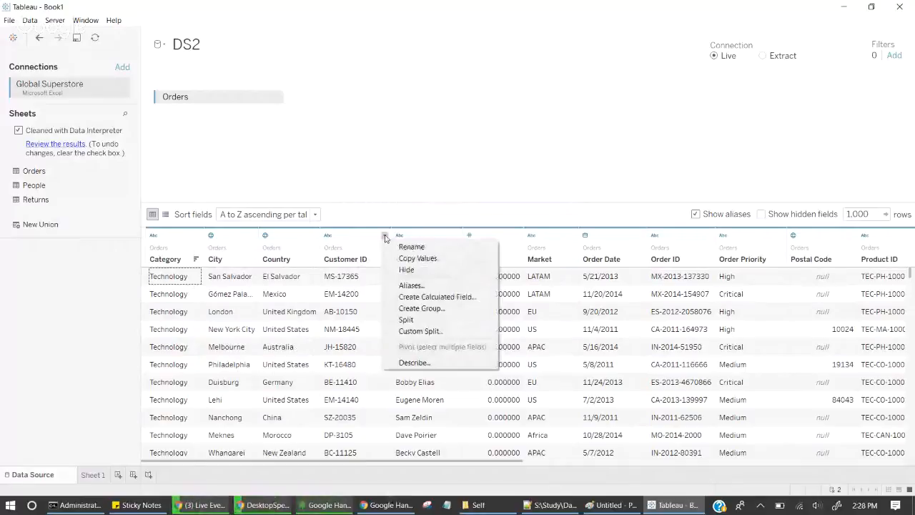
{"action": "left_click", "coordinate": [421, 331]}
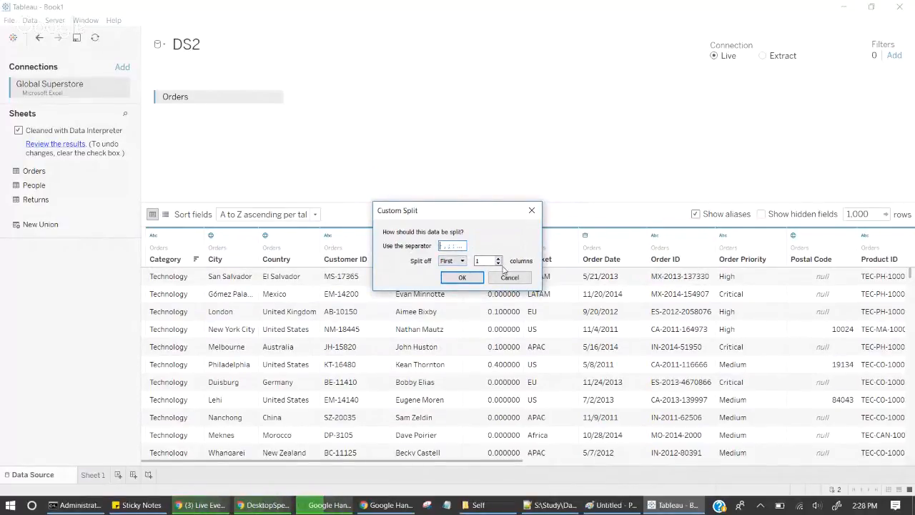
{"action": "left_click_drag", "start_coordinate": [457, 215], "coordinate": [534, 285]}
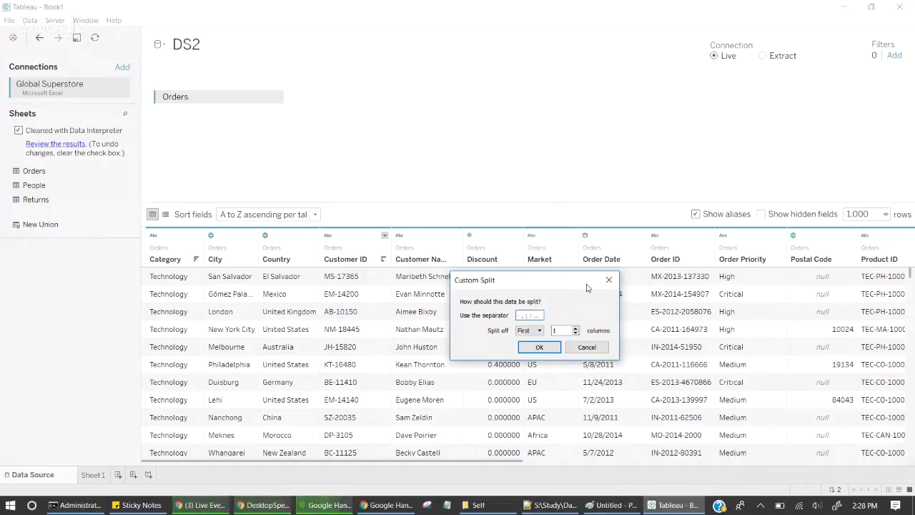
{"action": "left_click", "coordinate": [539, 347]}
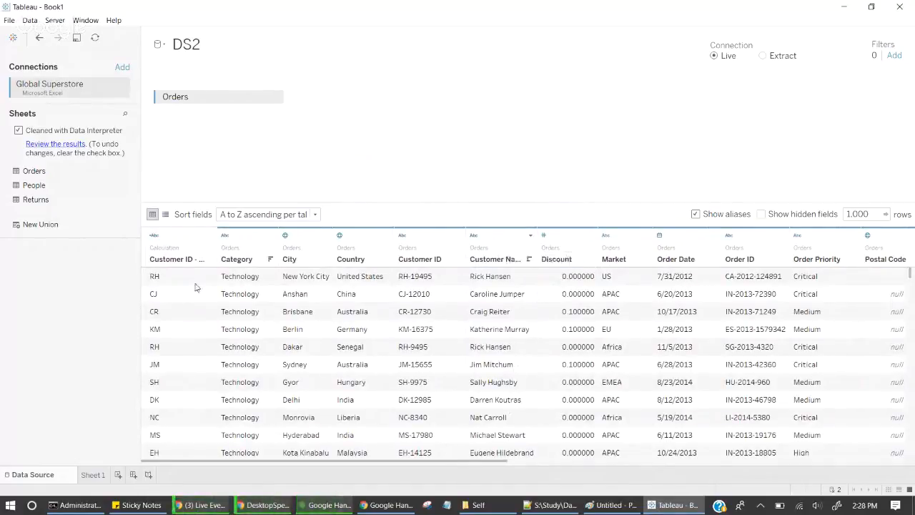
Compare the new split column with the original Customer ID column by selecting each in turn.
{"action": "left_click", "coordinate": [181, 242]}
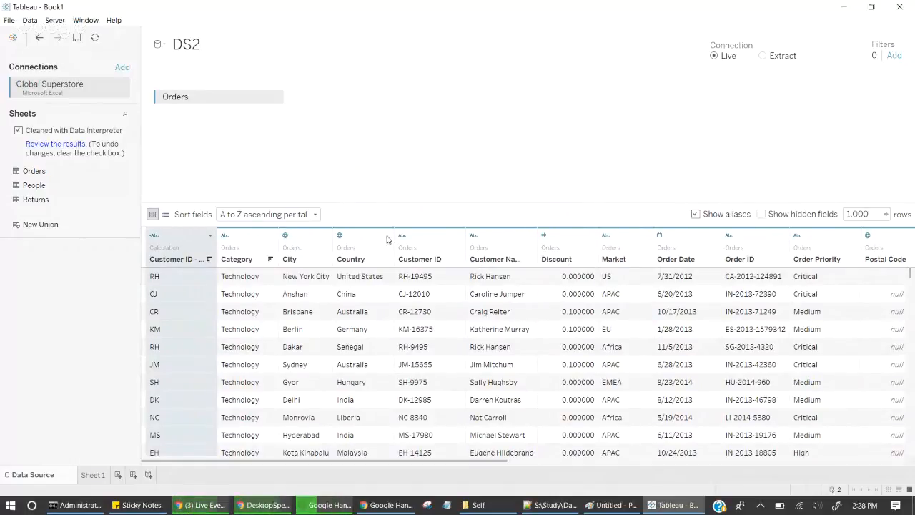
{"action": "left_click", "coordinate": [420, 241]}
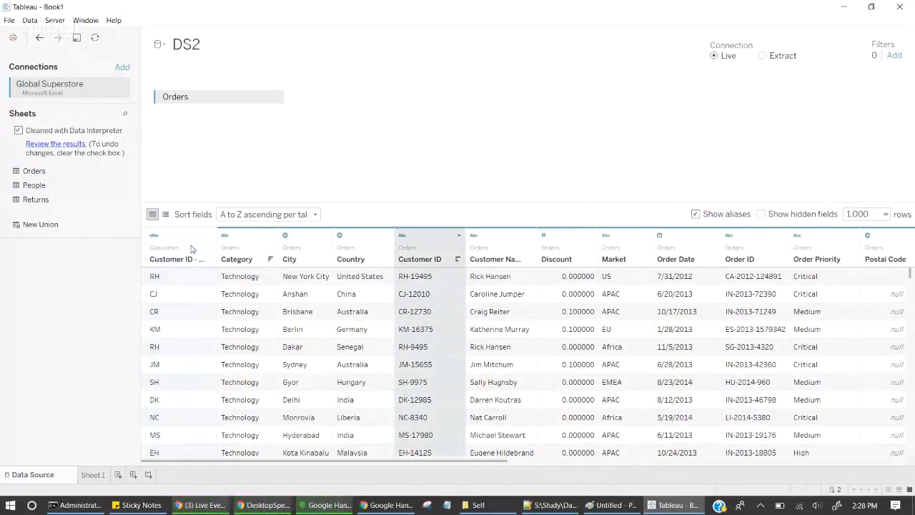
{"action": "left_click", "coordinate": [193, 238]}
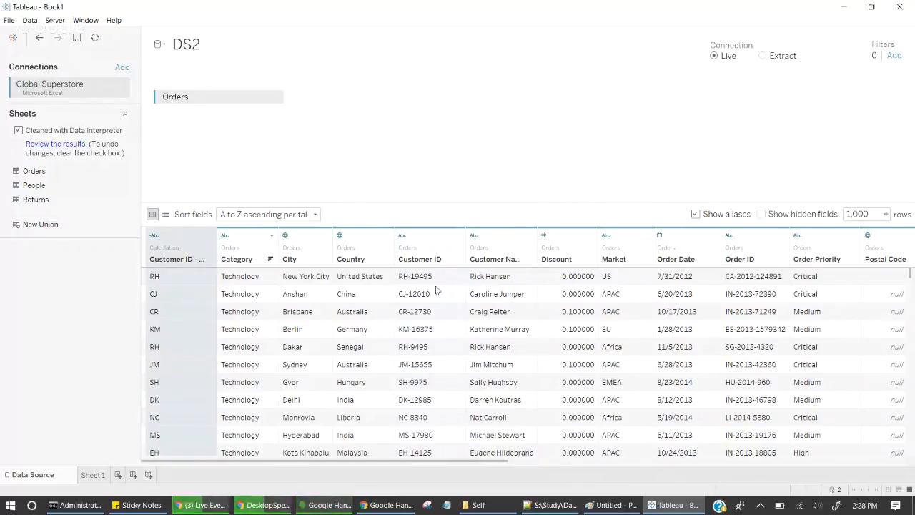
Examine the TRIM and SPLIT formula in the field description of the split Customer ID column, and close the description.
{"action": "left_click", "coordinate": [210, 236]}
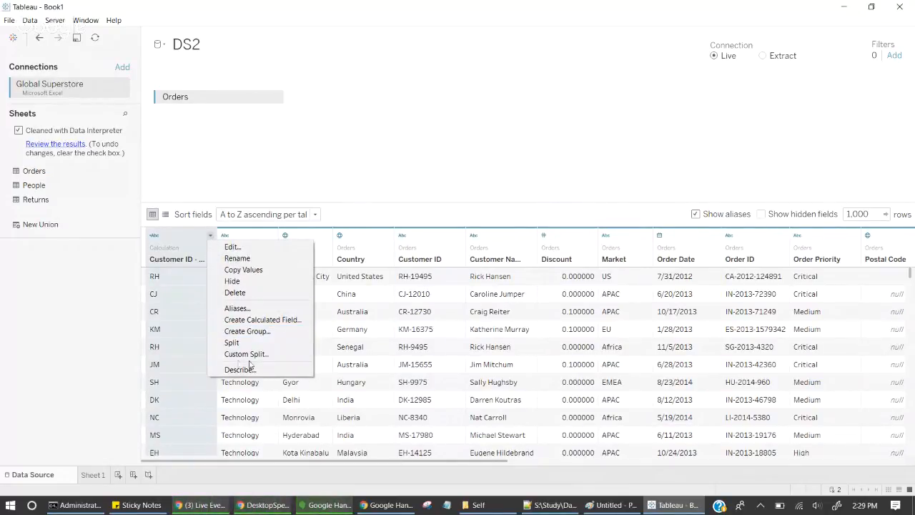
{"action": "left_click", "coordinate": [238, 369]}
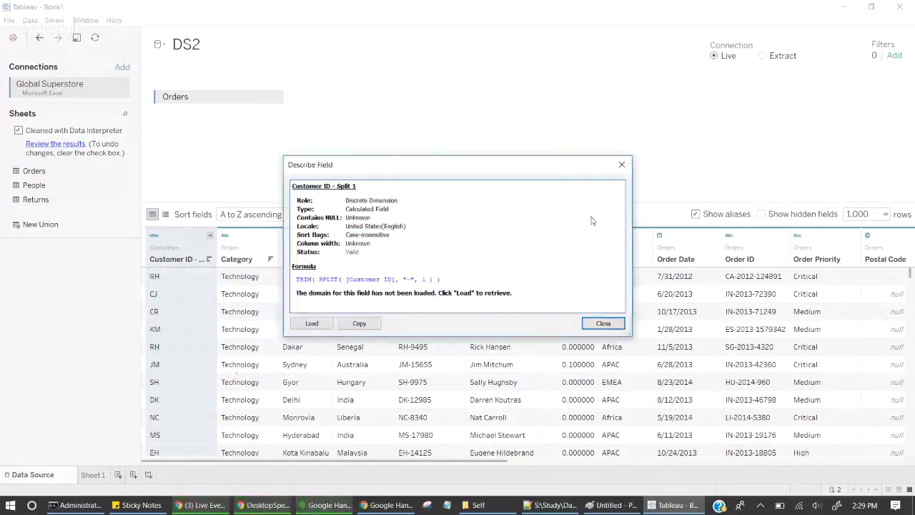
{"action": "left_click_drag", "start_coordinate": [296, 279], "coordinate": [348, 279]}
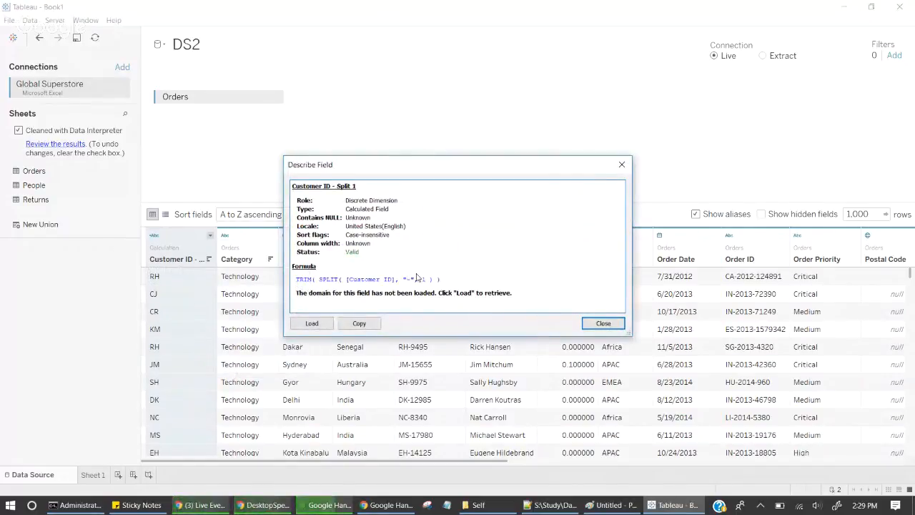
{"action": "triple_click", "coordinate": [422, 280]}
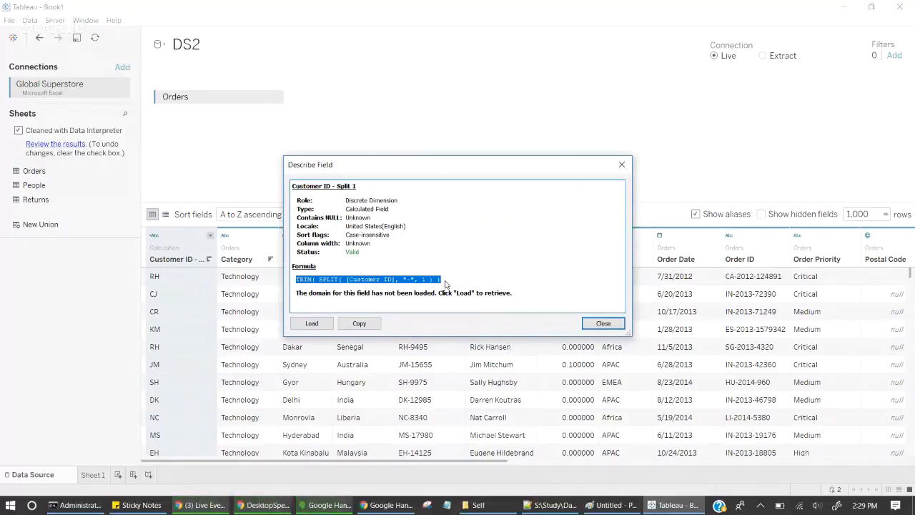
{"action": "left_click", "coordinate": [324, 282]}
{"action": "left_click_drag", "start_coordinate": [324, 283], "coordinate": [434, 280]}
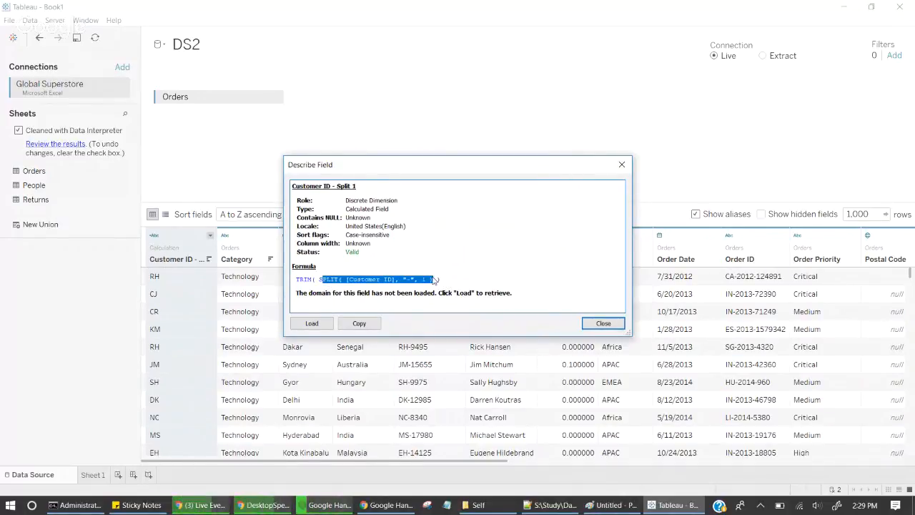
{"action": "left_click", "coordinate": [604, 323]}
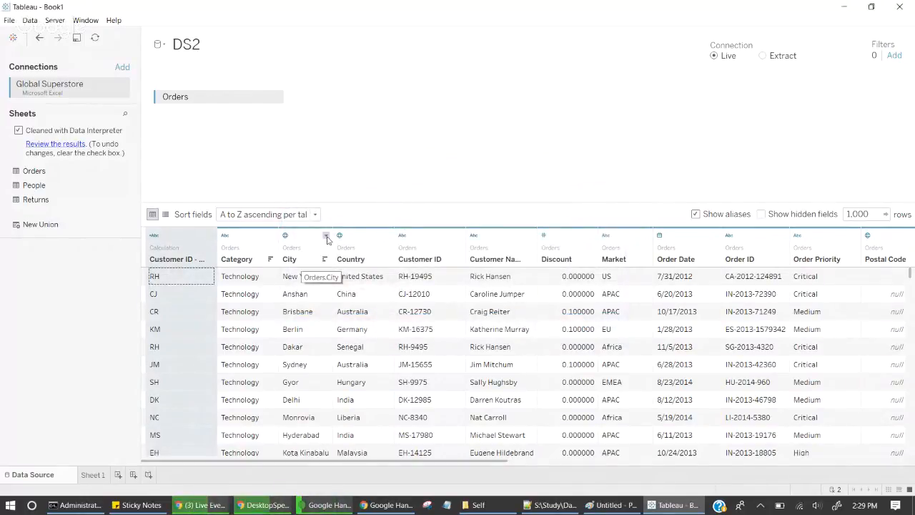
Open the field description of the original Customer ID column, load its domain values, and enlarge the description window.
{"action": "left_click", "coordinate": [458, 236]}
{"action": "left_click", "coordinate": [484, 347]}
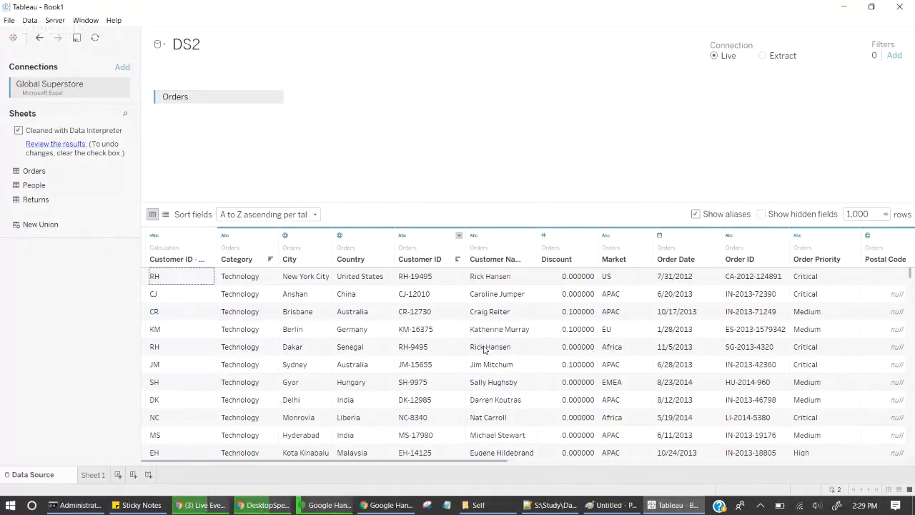
{"action": "left_click_drag", "start_coordinate": [362, 160], "coordinate": [623, 245]}
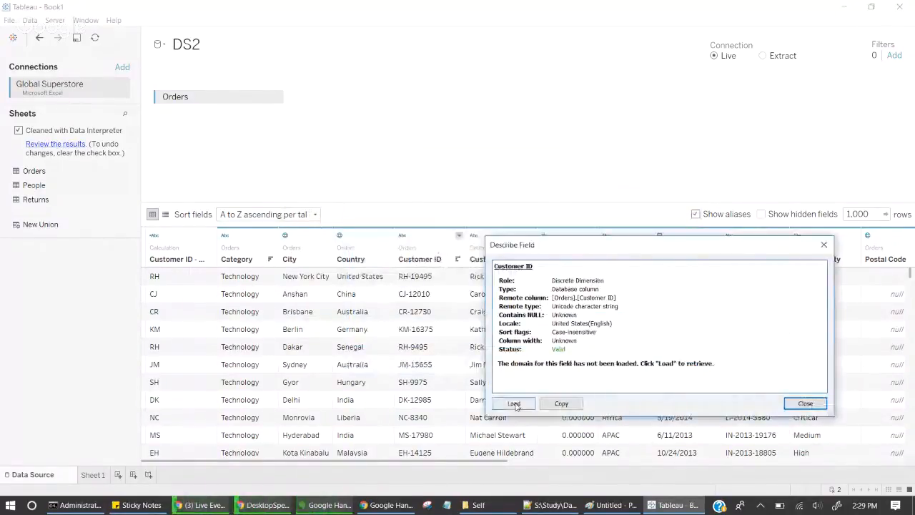
{"action": "left_click", "coordinate": [514, 403]}
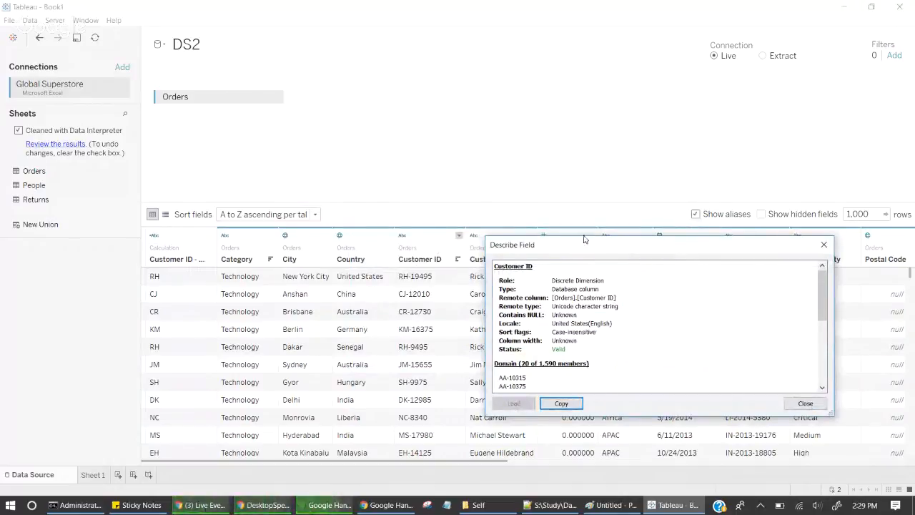
{"action": "left_click_drag", "start_coordinate": [583, 235], "coordinate": [582, 163]}
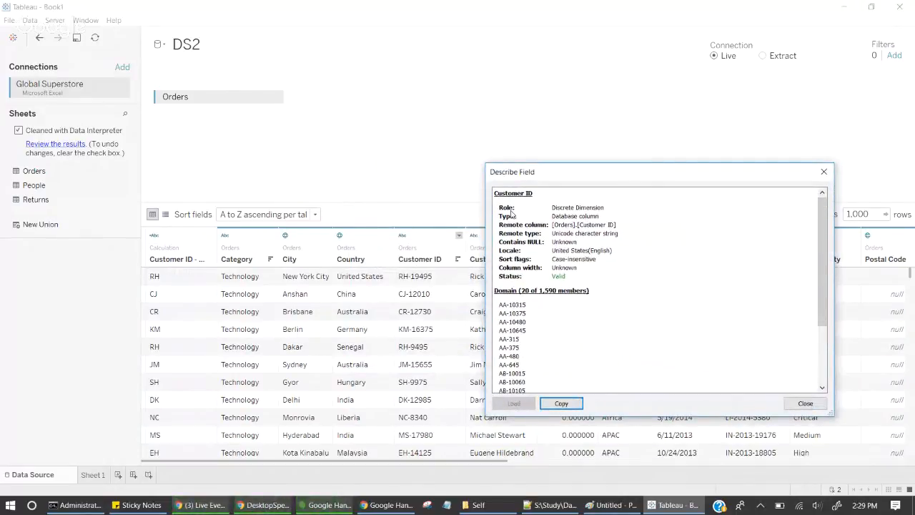
Examine the role, type, remote column and remote type in the Customer ID field description.
{"action": "left_click_drag", "start_coordinate": [576, 212], "coordinate": [612, 212]}
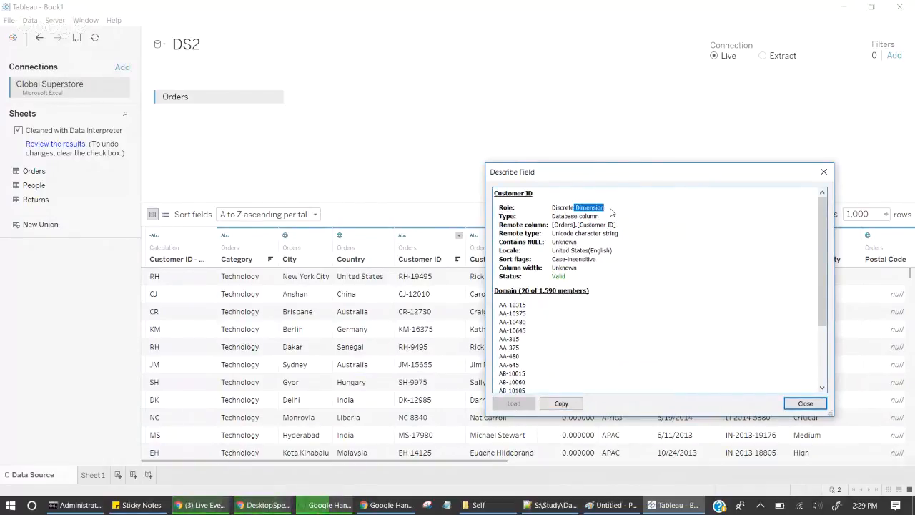
{"action": "left_click", "coordinate": [597, 229]}
{"action": "left_click_drag", "start_coordinate": [575, 209], "coordinate": [555, 210]}
{"action": "left_click", "coordinate": [555, 208]}
{"action": "left_click_drag", "start_coordinate": [553, 216], "coordinate": [617, 225]}
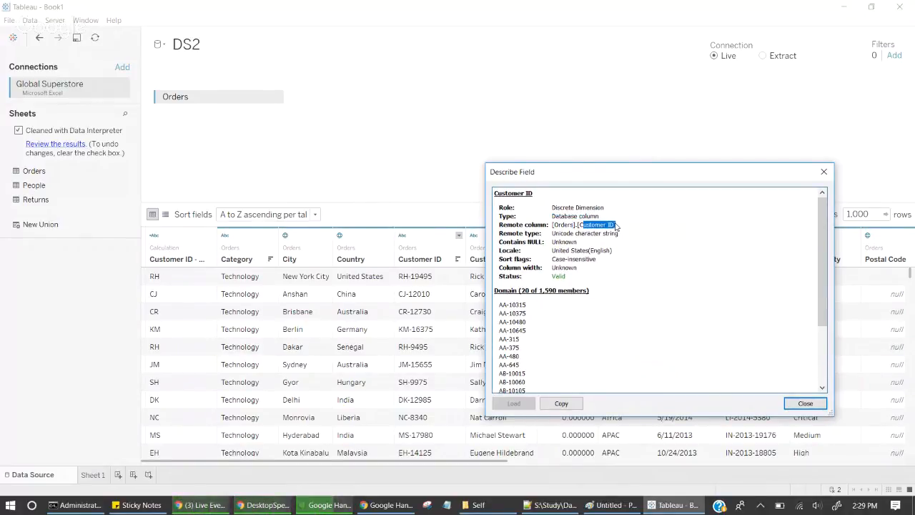
{"action": "left_click_drag", "start_coordinate": [561, 234], "coordinate": [618, 234]}
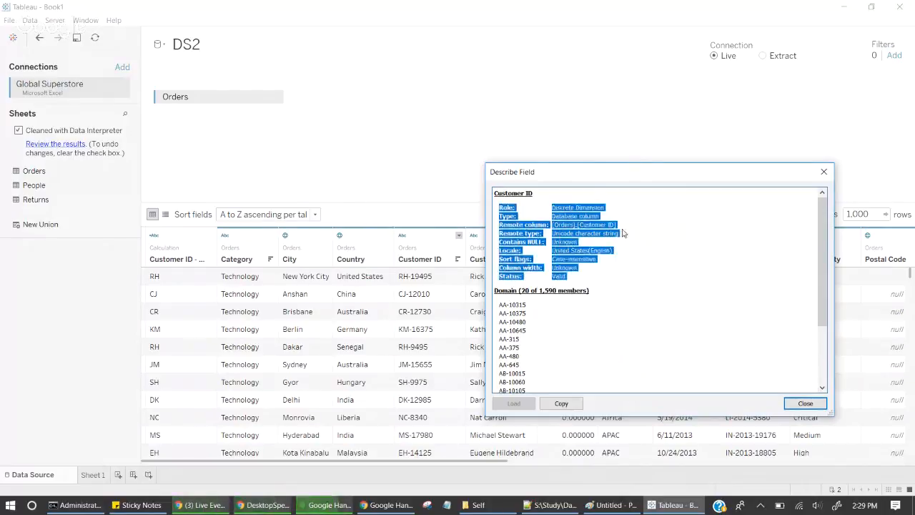
{"action": "left_click", "coordinate": [583, 246]}
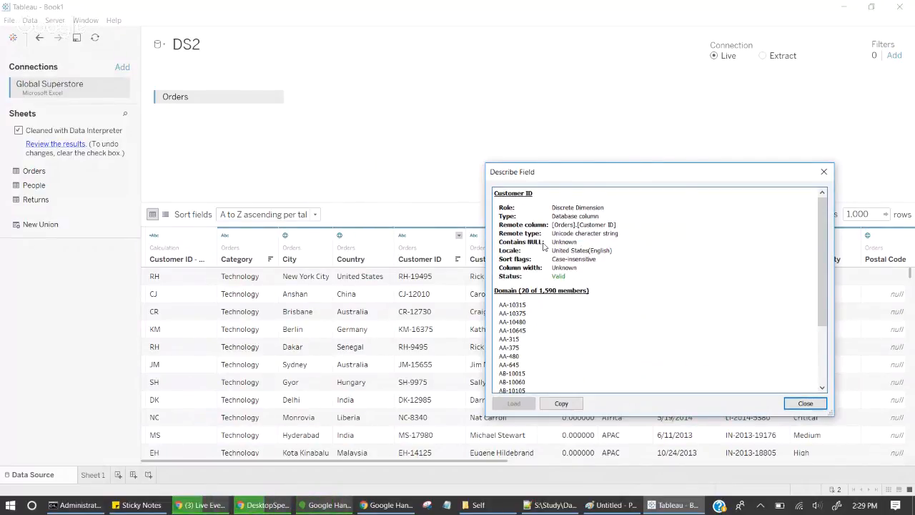
Examine the Contains NULL, locale, sort flags, column width and status properties of the Customer ID field.
{"action": "left_click_drag", "start_coordinate": [543, 246], "coordinate": [582, 243]}
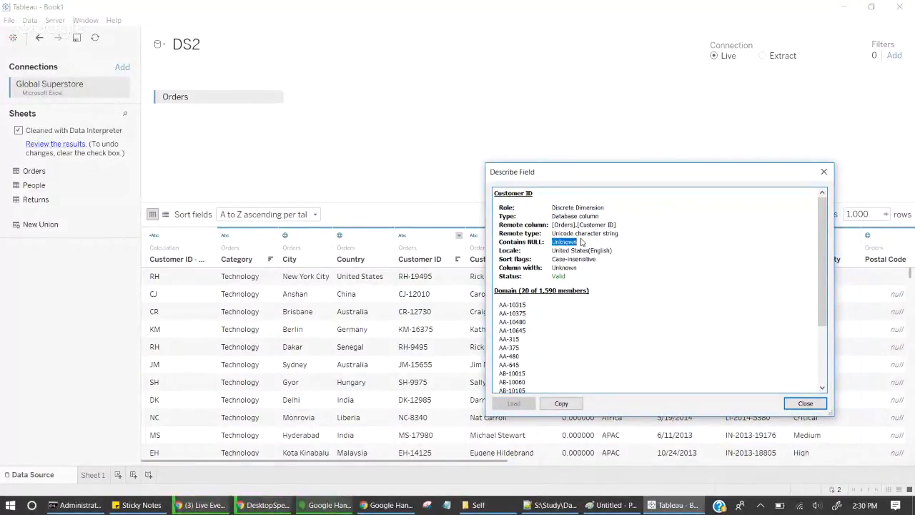
{"action": "left_click", "coordinate": [559, 256]}
{"action": "left_click_drag", "start_coordinate": [558, 252], "coordinate": [616, 245]}
{"action": "left_click_drag", "start_coordinate": [559, 263], "coordinate": [584, 266]}
{"action": "left_click", "coordinate": [584, 266]}
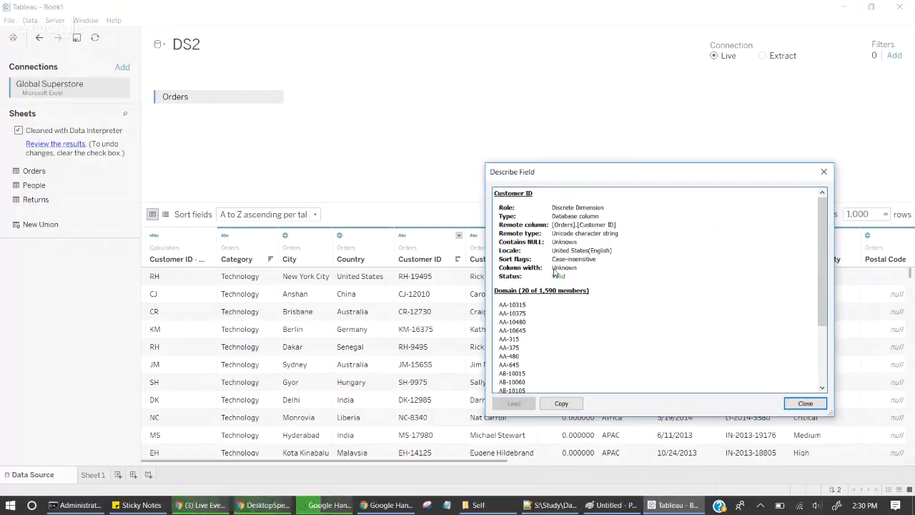
{"action": "left_click_drag", "start_coordinate": [553, 279], "coordinate": [574, 282]}
{"action": "left_click", "coordinate": [592, 300]}
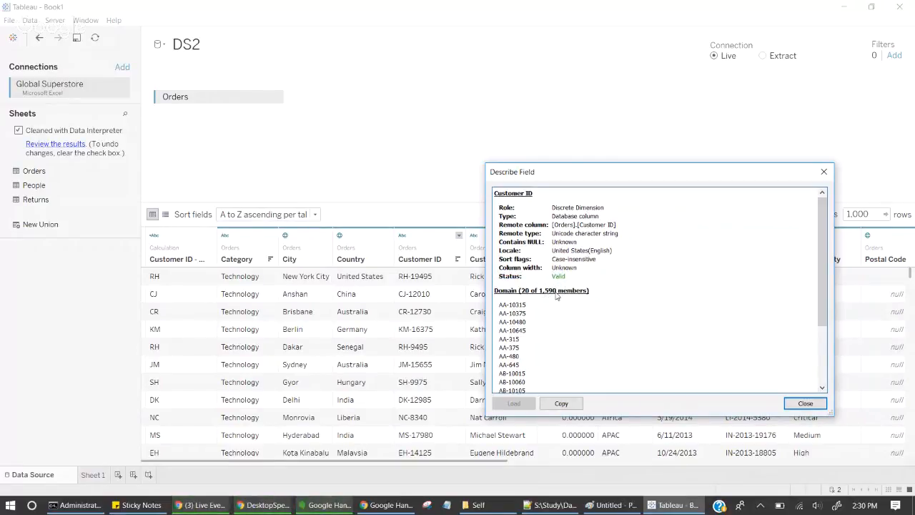
Review the domain members listed for Customer ID down to the end, and close the field description.
{"action": "left_click_drag", "start_coordinate": [540, 294], "coordinate": [593, 295]}
{"action": "left_click", "coordinate": [615, 333]}
{"action": "scroll", "coordinate": [689, 292], "scroll_direction": "down", "scroll_amount": 2}
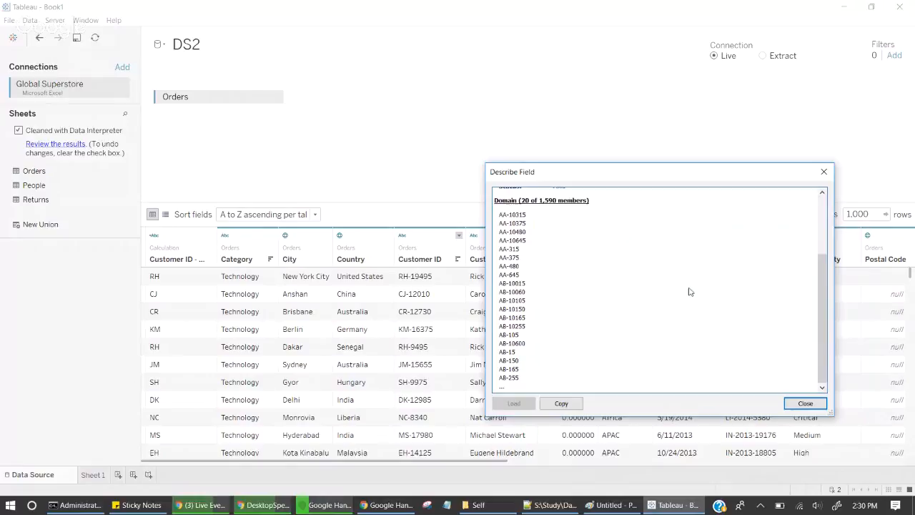
{"action": "left_click", "coordinate": [819, 405]}
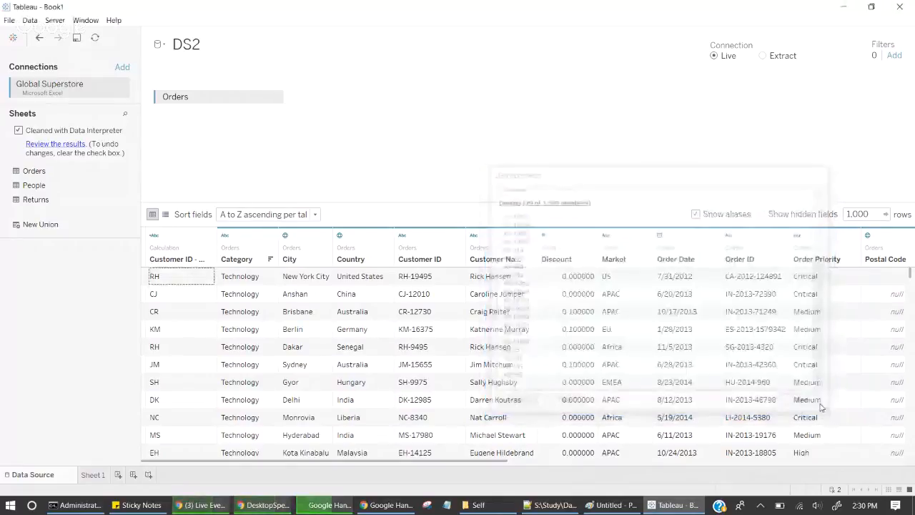
Open the field description of the Category column and examine its domain members.
{"action": "left_click", "coordinate": [271, 235]}
{"action": "left_click", "coordinate": [298, 353]}
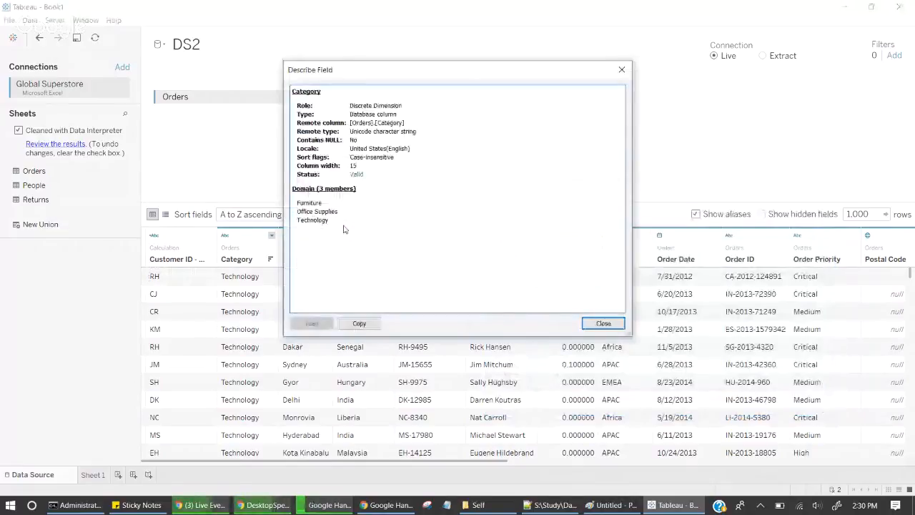
{"action": "left_click_drag", "start_coordinate": [343, 229], "coordinate": [420, 111]}
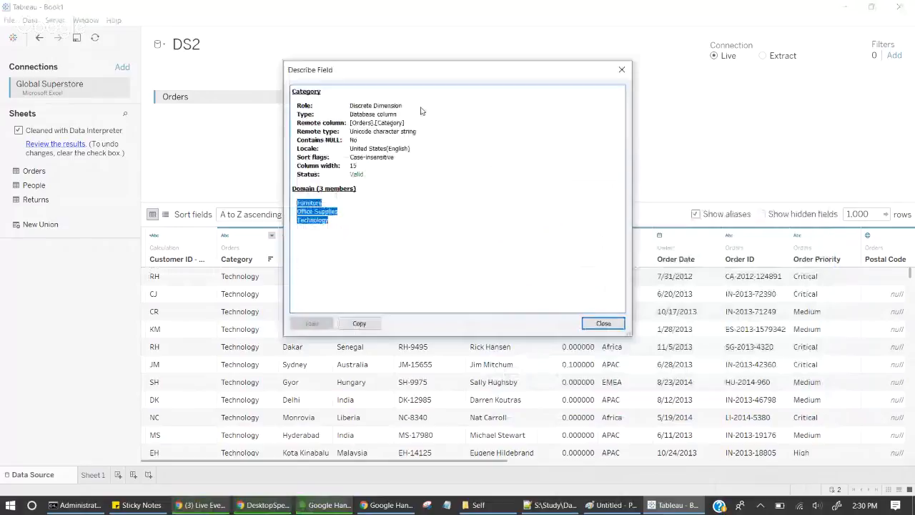